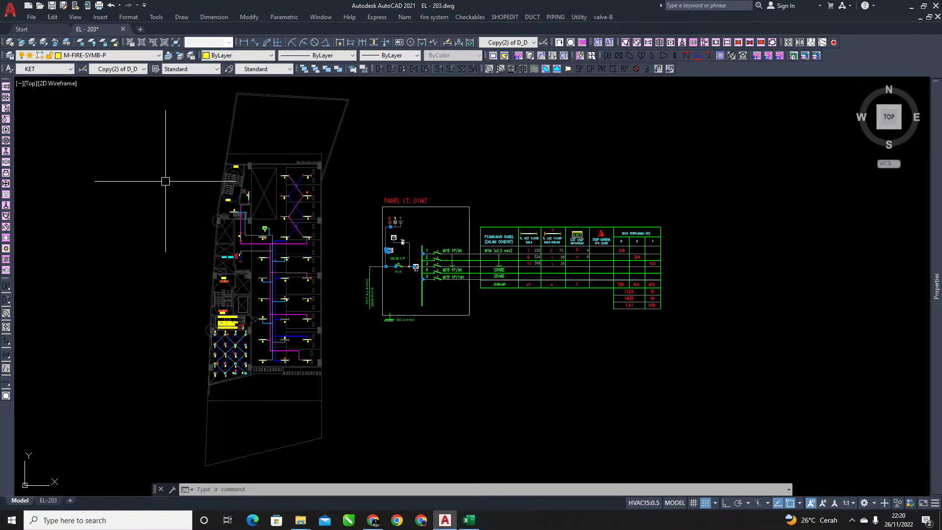
Examine the mezzanine lighting plan with its numbered lamp groups and circuit lines near panel P.LT 01MZ
key("ctrl+s")
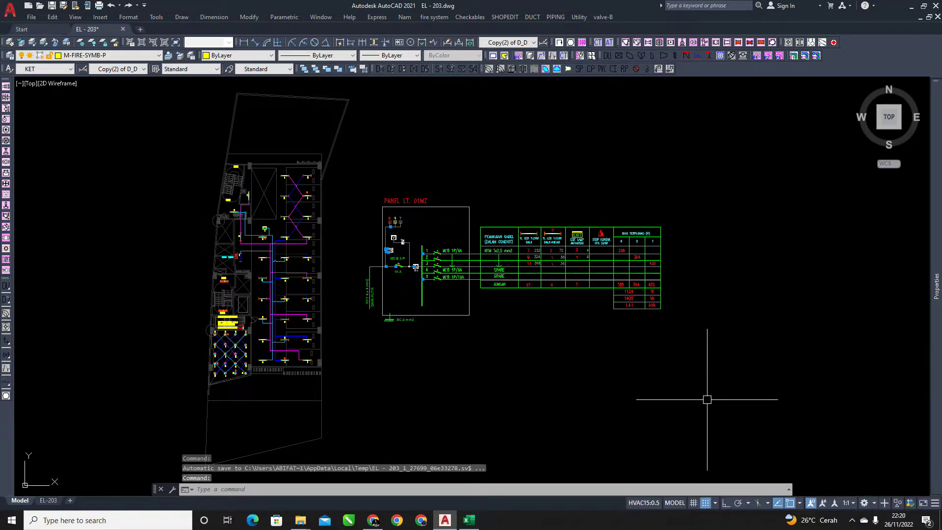
scroll(279, 284, "up", 1)
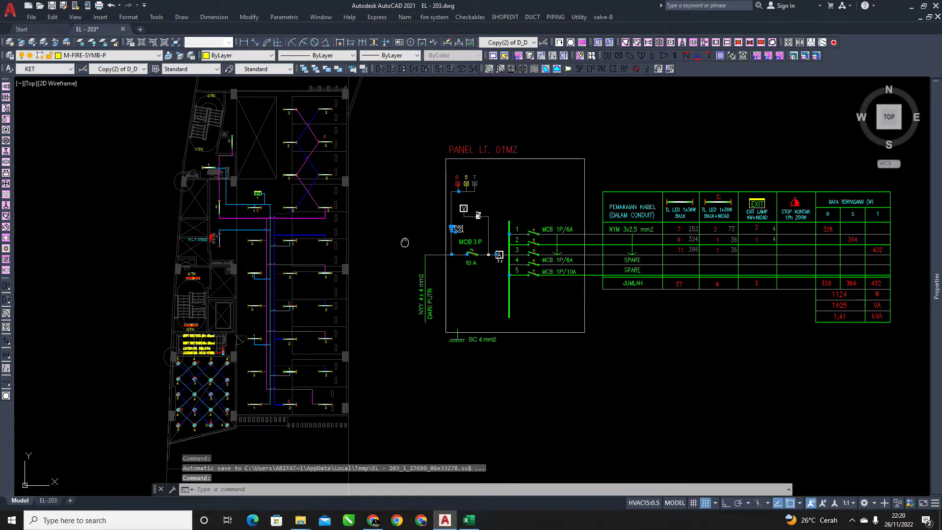
scroll(399, 237, "up", 1)
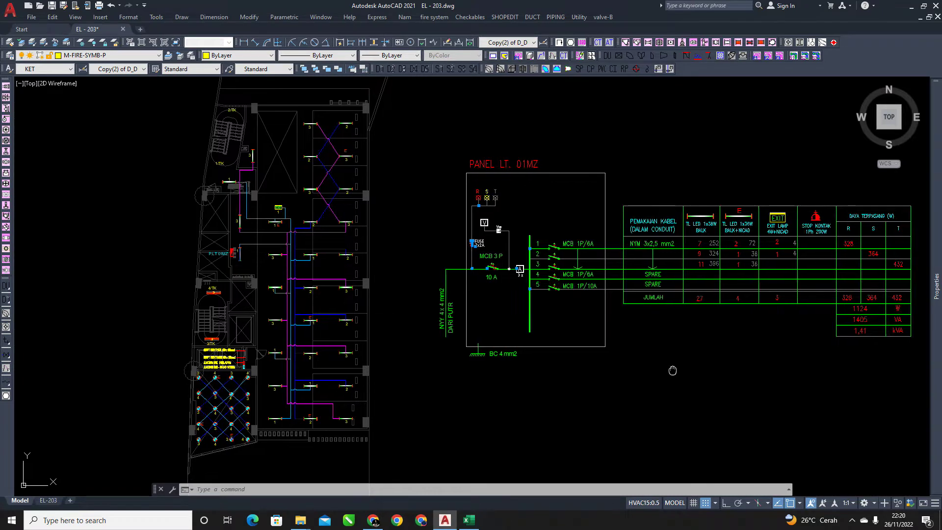
middle_click_drag(670, 370, 644, 365)
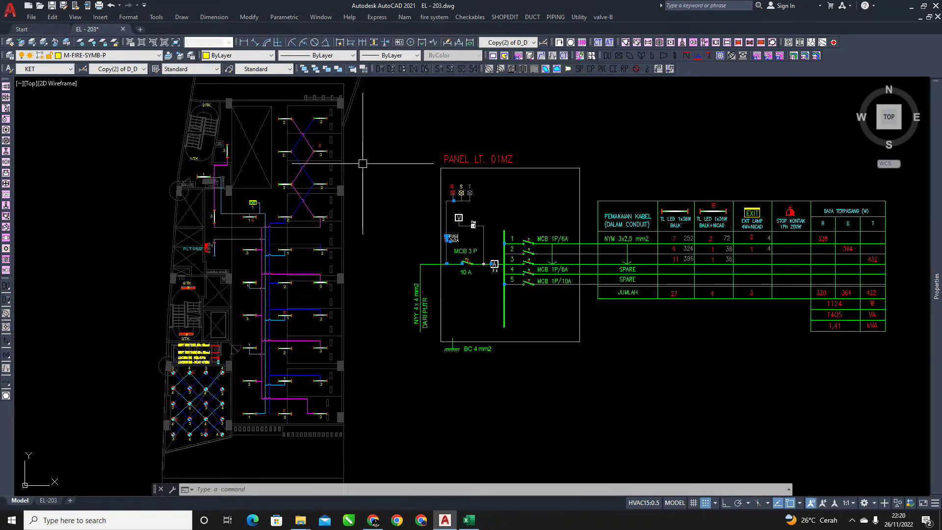
middle_click_drag(541, 412, 508, 409)
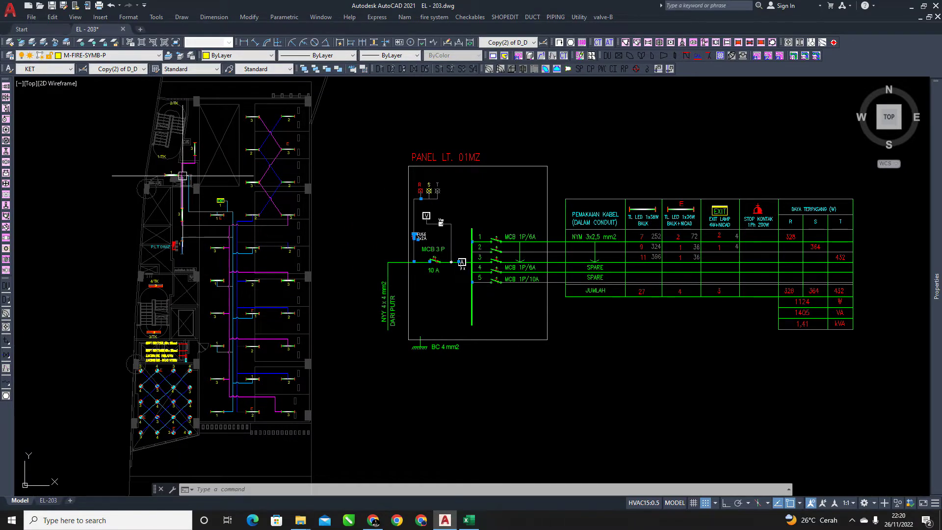
scroll(184, 175, "up", 2)
middle_click_drag(208, 224, 242, 227)
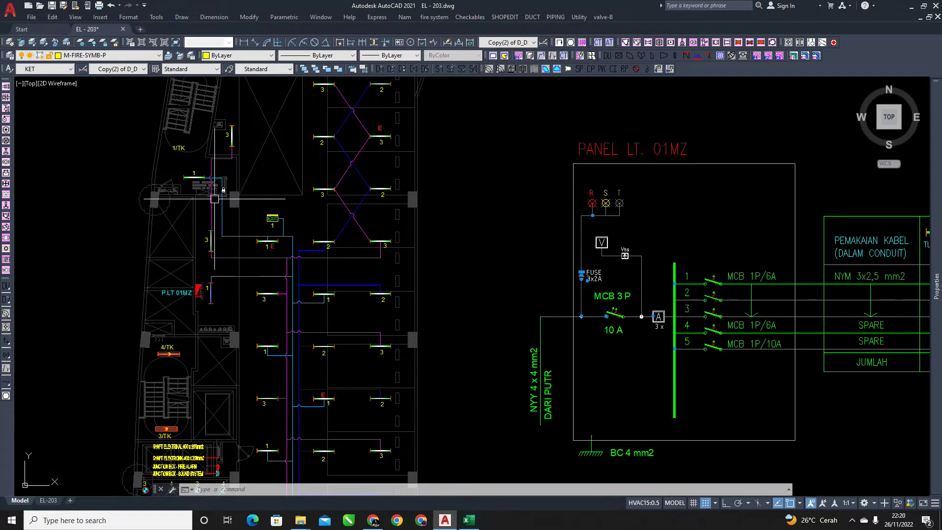
scroll(200, 188, "up", 2)
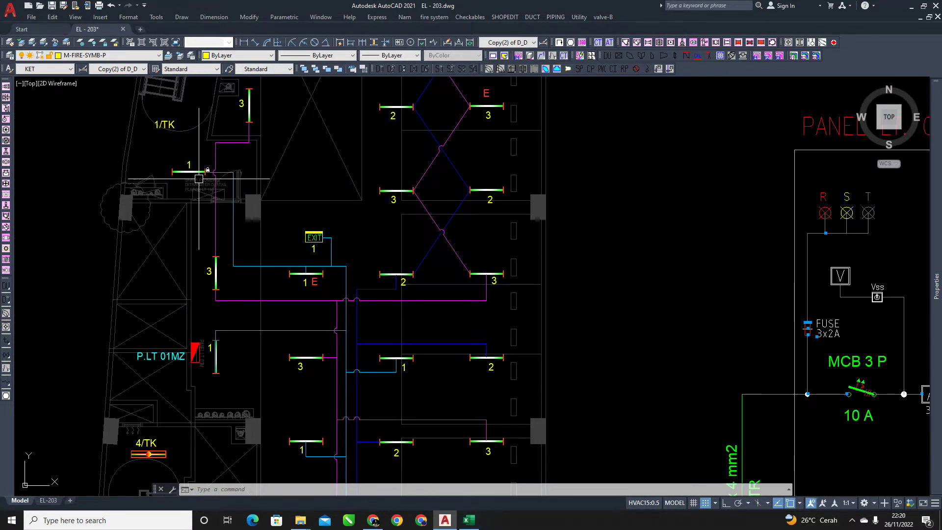
middle_click_drag(335, 327, 333, 299)
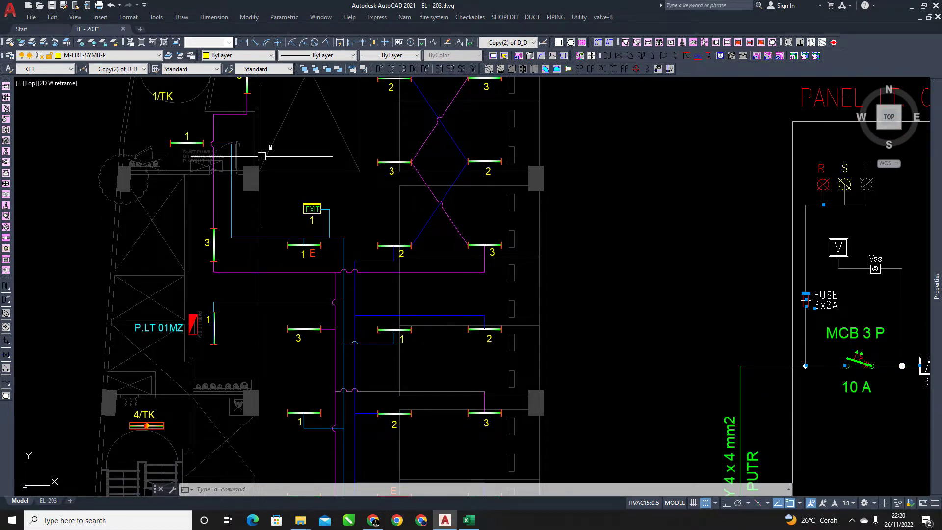
Pick out the group 1 lamps on the lighting plan to trace the first circuit, including the lamp beside panel P.LT 01MZ
left_click(197, 143)
key("Escape")
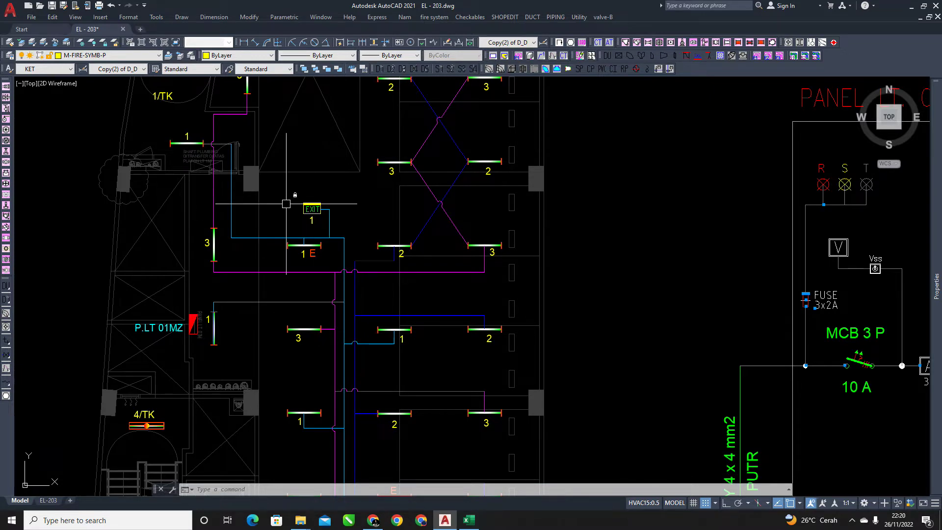
left_click(186, 142)
left_click(302, 245)
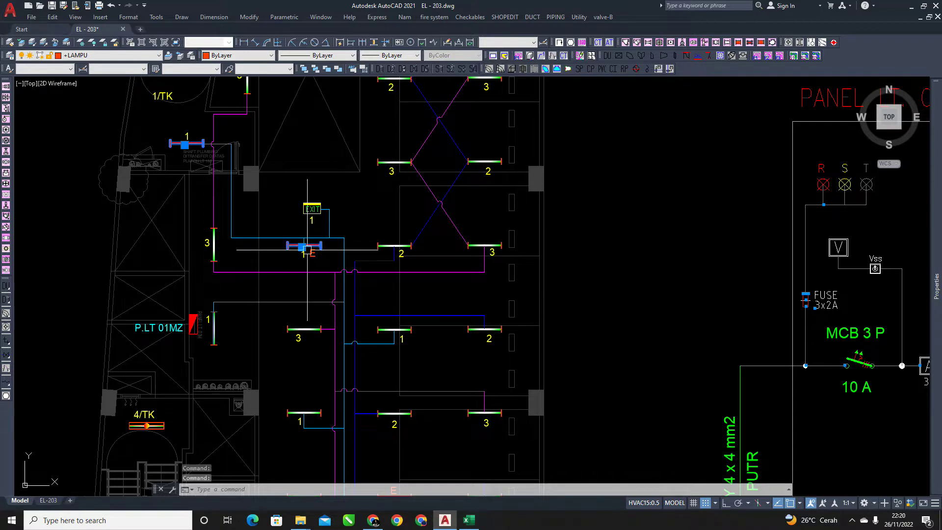
middle_click_drag(389, 338, 375, 299)
left_click(199, 289)
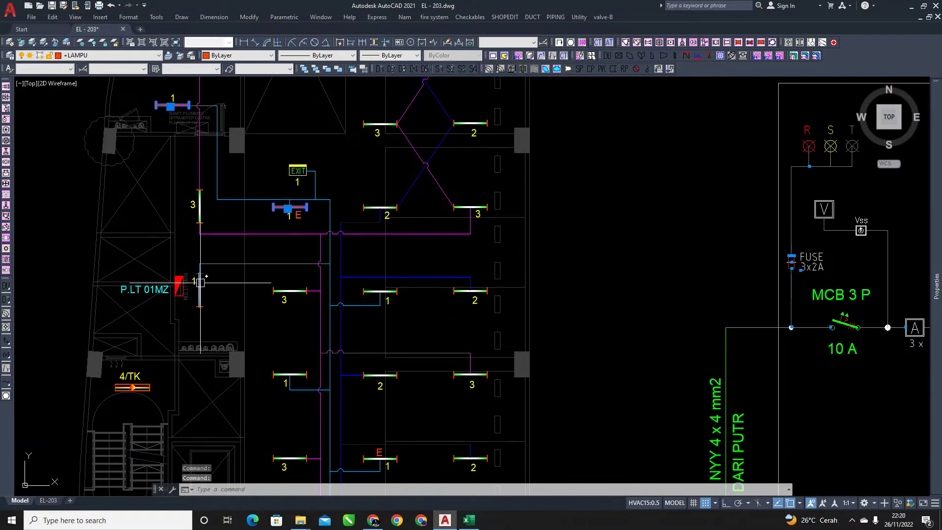
middle_click_drag(304, 332, 298, 303)
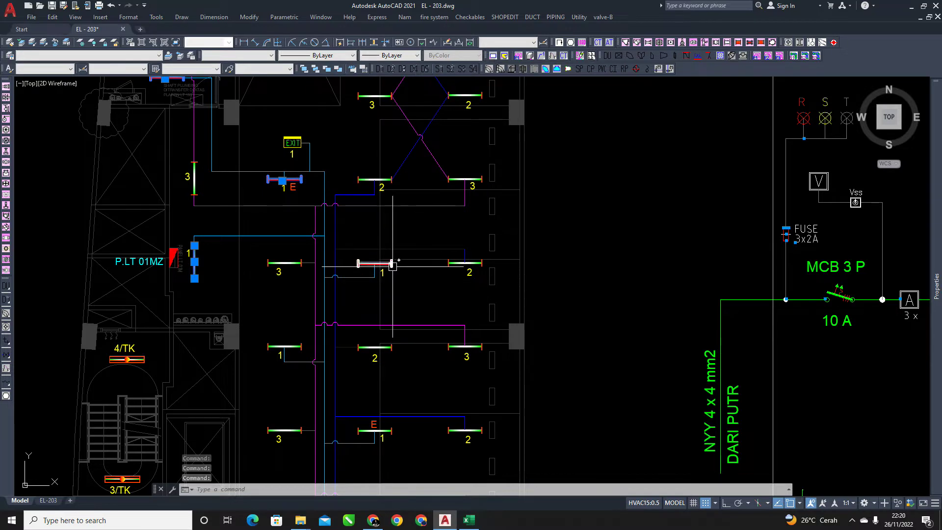
left_click(375, 264)
middle_click_drag(424, 320, 403, 267)
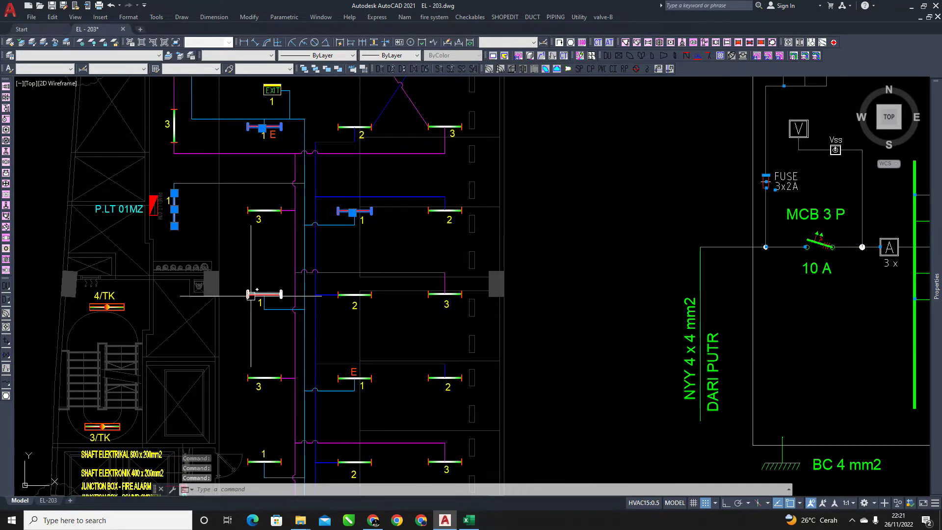
middle_click_drag(281, 242, 297, 280)
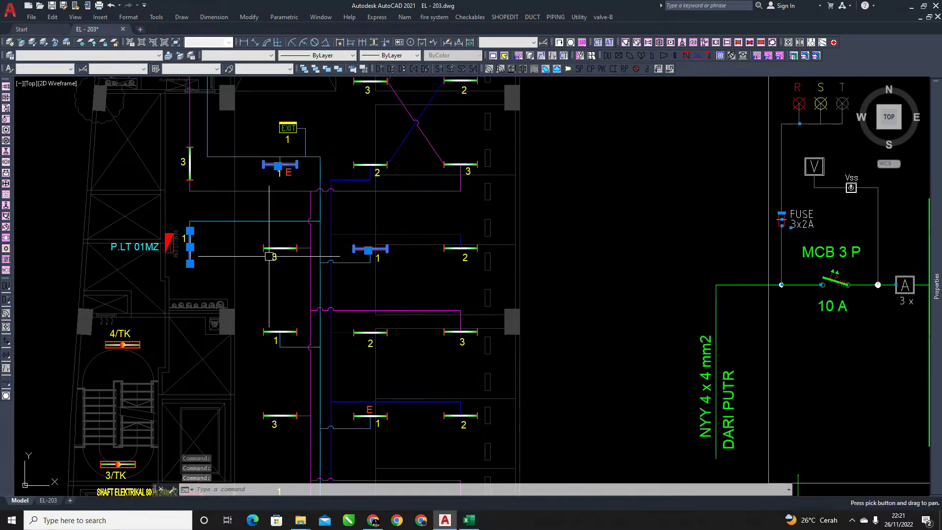
scroll(177, 249, "up", 2)
key("Escape")
key("Escape")
Examine the single-line diagram of PANEL LT. 01MZ, from the main MCB 3 P to the five outgoing MCB groups
scroll(361, 242, "down", 8)
scroll(546, 221, "up", 4)
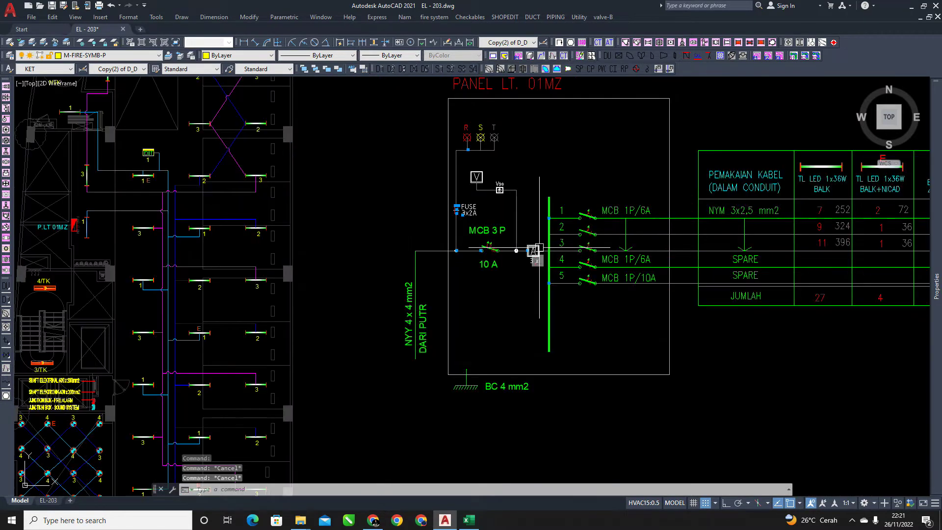
scroll(546, 220, "up", 5)
middle_click_drag(546, 221, 413, 291)
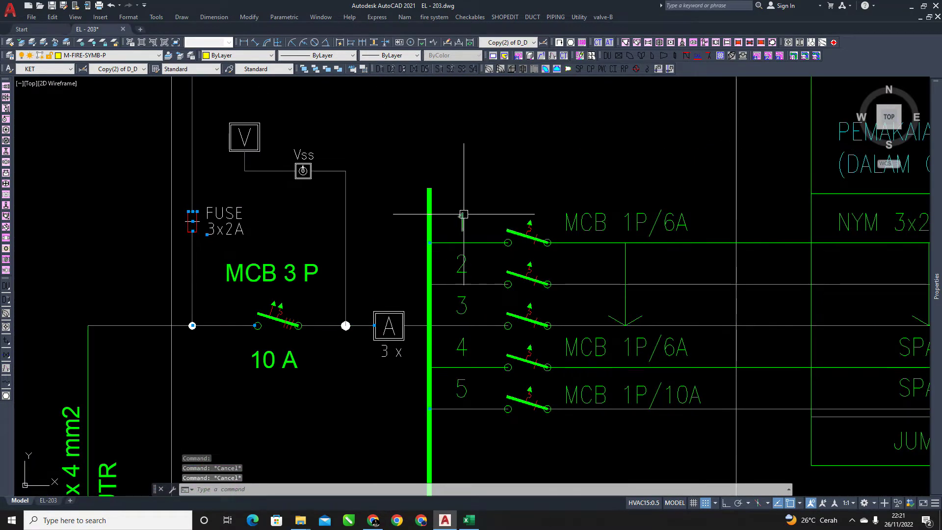
scroll(460, 223, "down", 5)
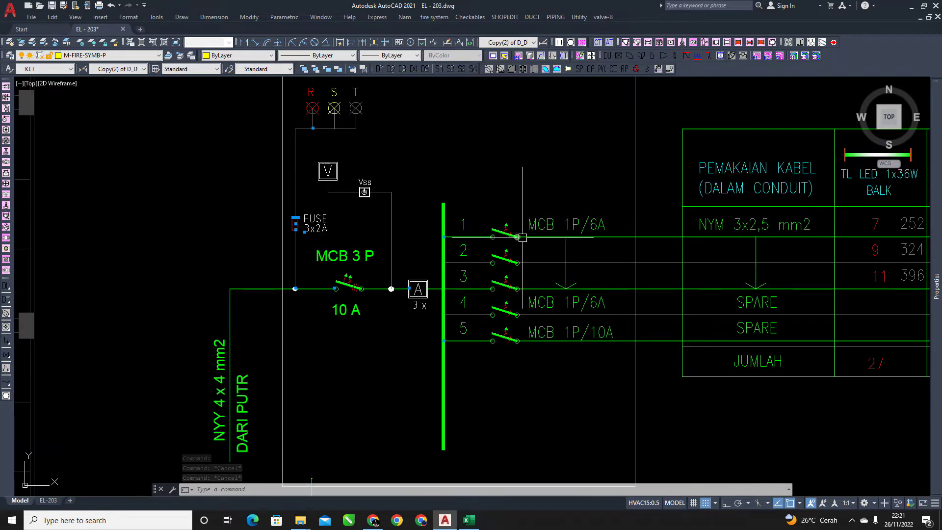
mouse_move(460, 223)
middle_mouse_down()
mouse_move(413, 255)
mouse_move(355, 265)
middle_mouse_up()
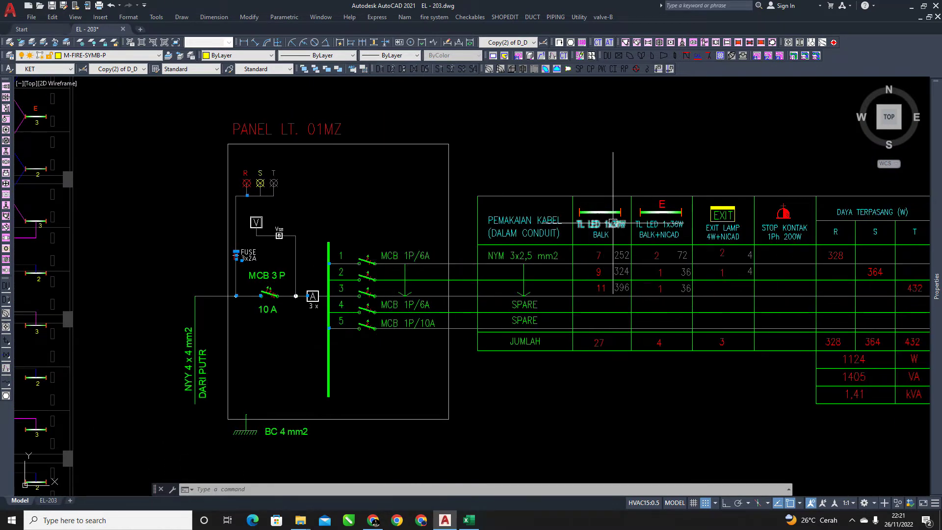
Examine the load table beside the panel diagram: cable type, lamp columns per group, and installed power for phases R, S and T
middle_click_drag(612, 223, 503, 216)
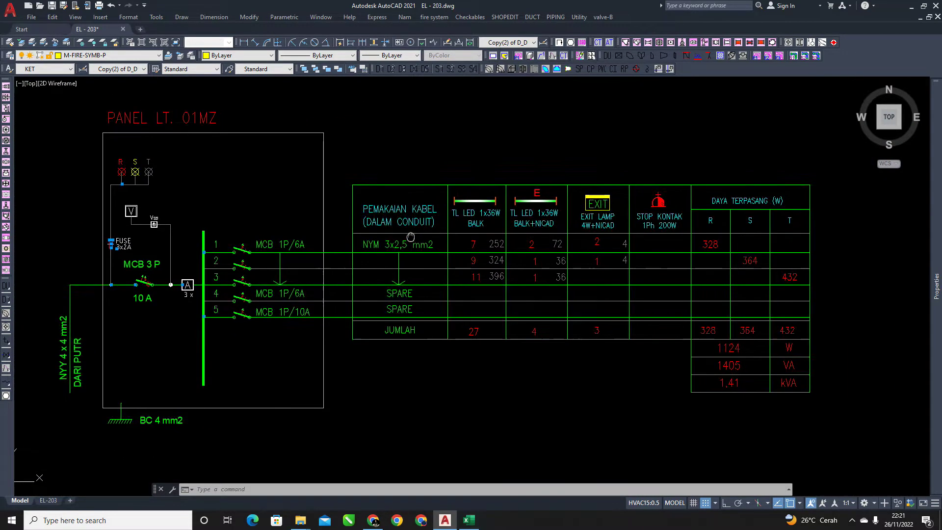
middle_click_drag(440, 206, 420, 200)
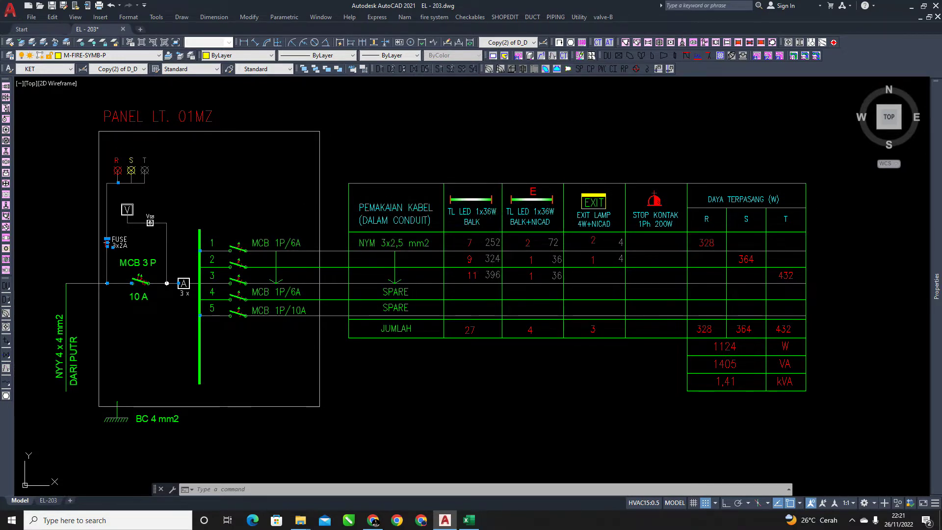
middle_click_drag(483, 215, 437, 216)
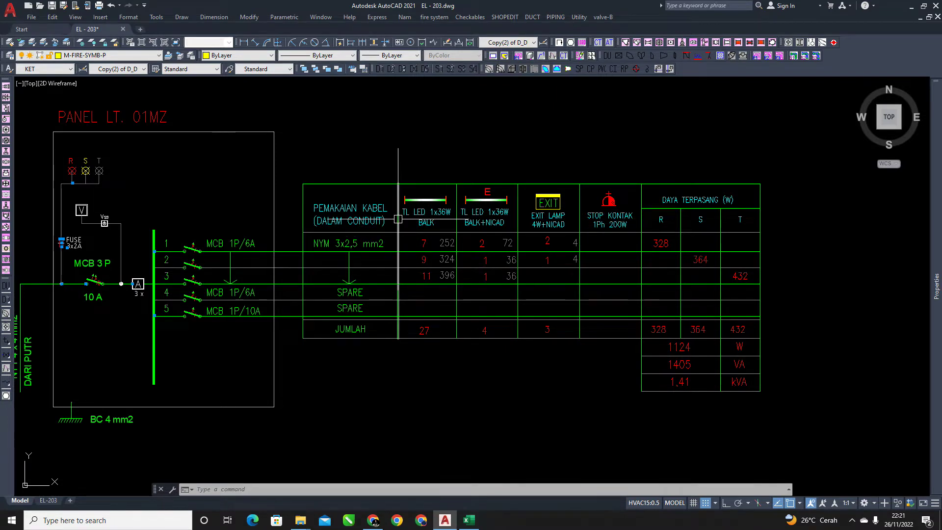
scroll(398, 218, "up", 2)
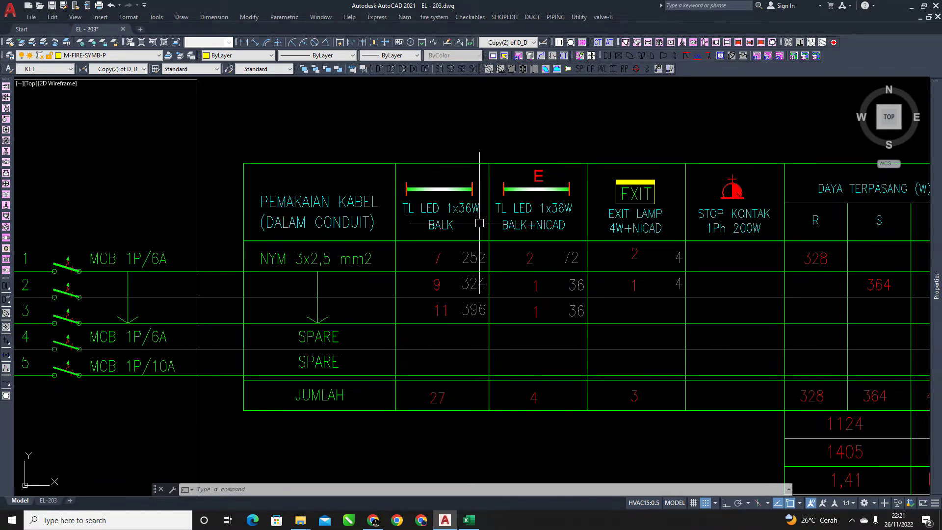
middle_click_drag(479, 223, 450, 211)
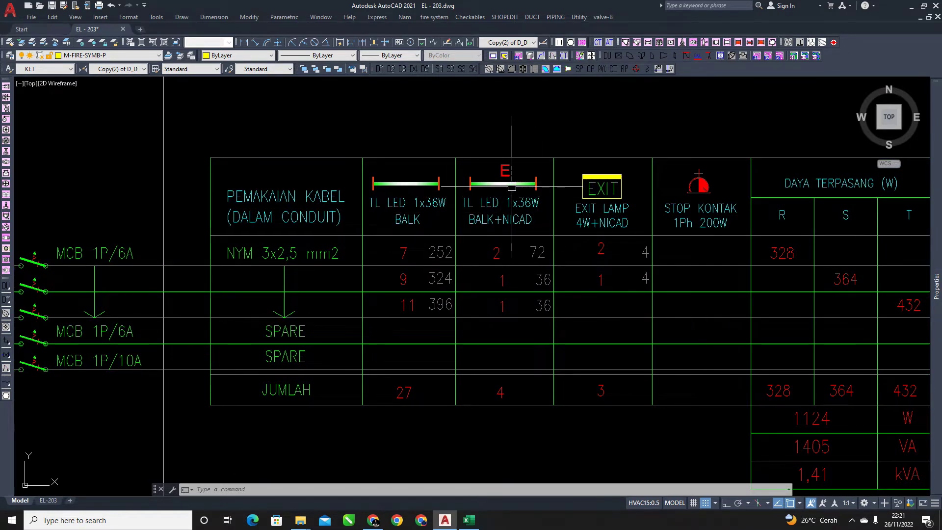
middle_click_drag(533, 219, 451, 213)
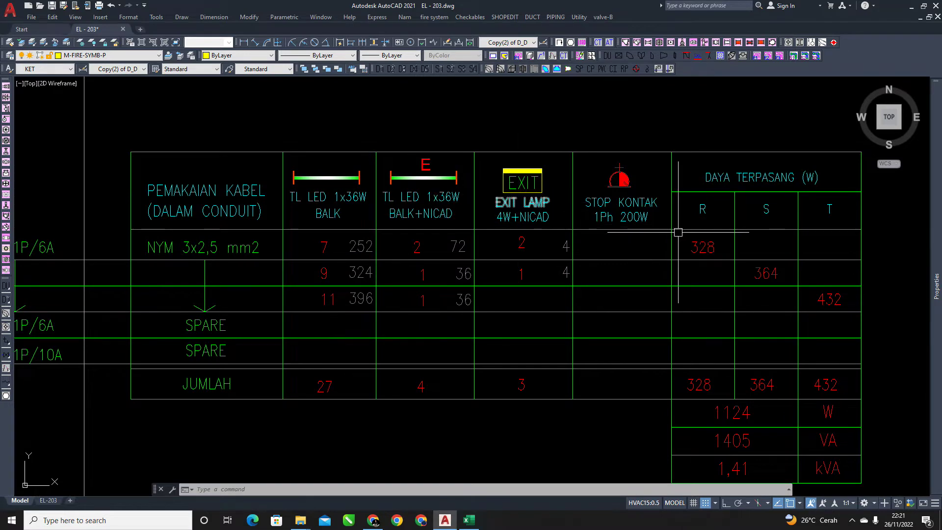
scroll(681, 226, "down", 2)
scroll(614, 305, "up", 2)
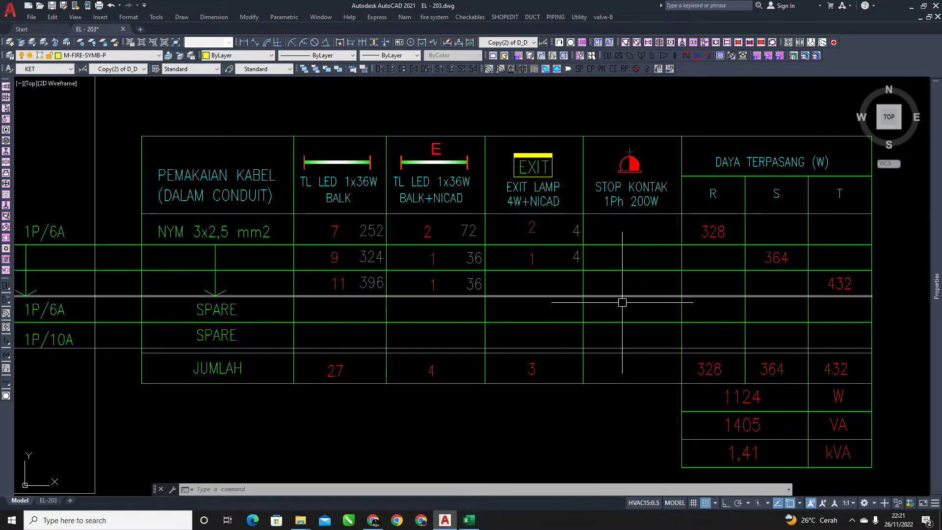
scroll(620, 300, "down", 2)
middle_click_drag(597, 332, 608, 325)
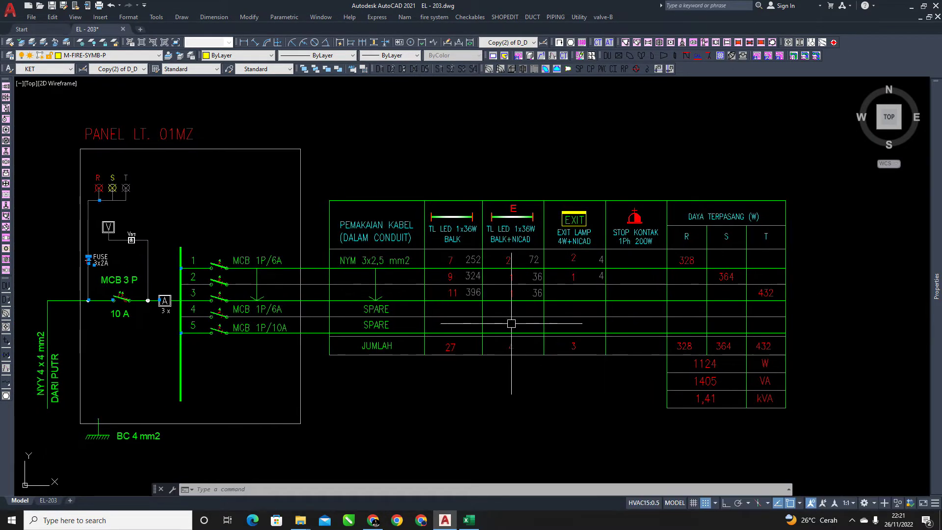
middle_click_drag(464, 320, 484, 304)
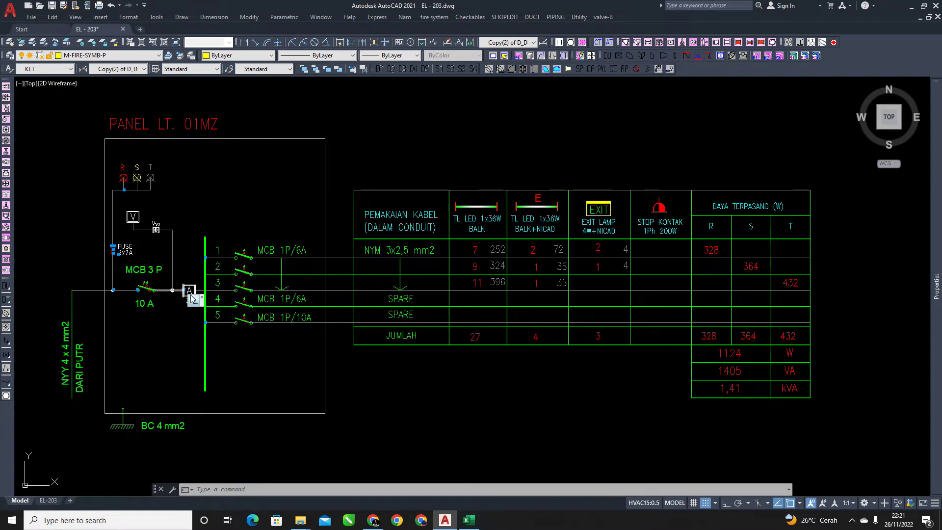
scroll(284, 300, "down", 2)
scroll(488, 316, "down", 2)
mouse_move(393, 330)
middle_mouse_down()
mouse_move(448, 276)
mouse_move(427, 311)
middle_mouse_up()
scroll(389, 255, "up", 2)
scroll(464, 319, "up", 1)
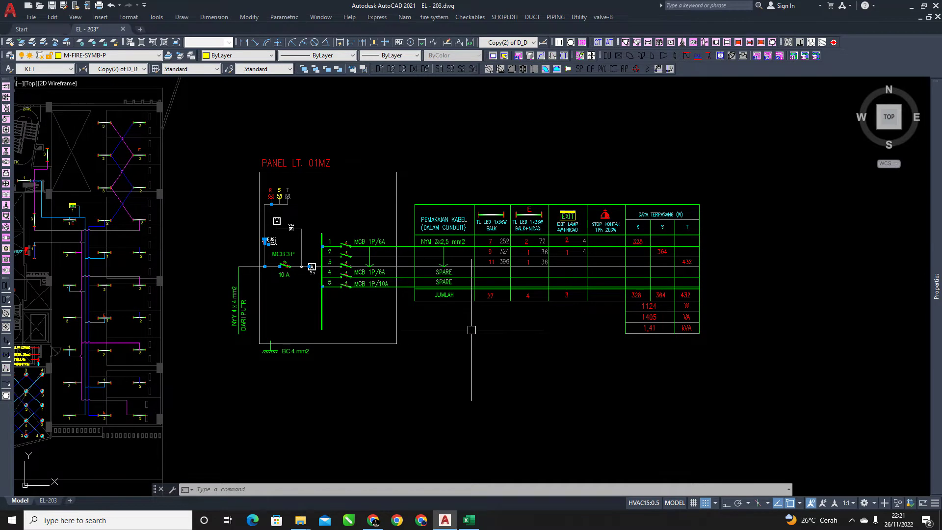
scroll(352, 309, "up", 4)
middle_click_drag(380, 217, 355, 263)
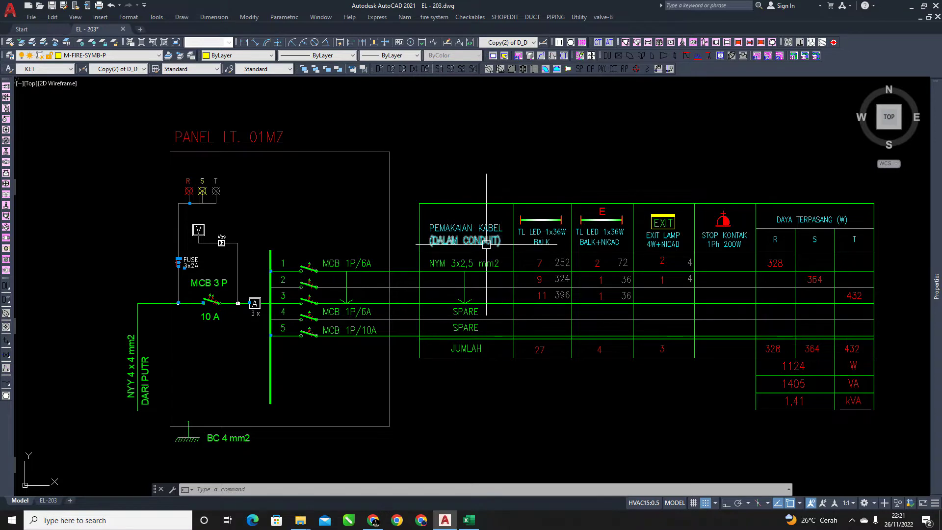
left_click(546, 147)
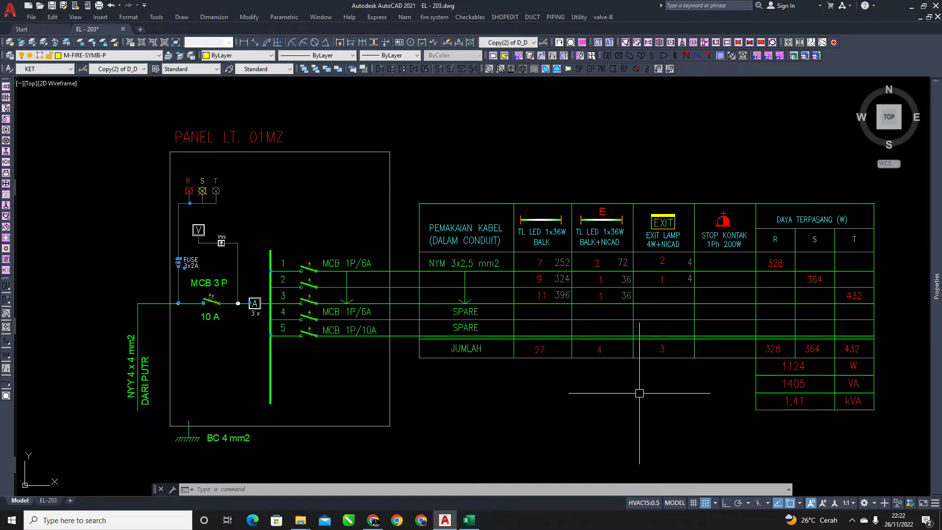
middle_click_drag(515, 407, 582, 352)
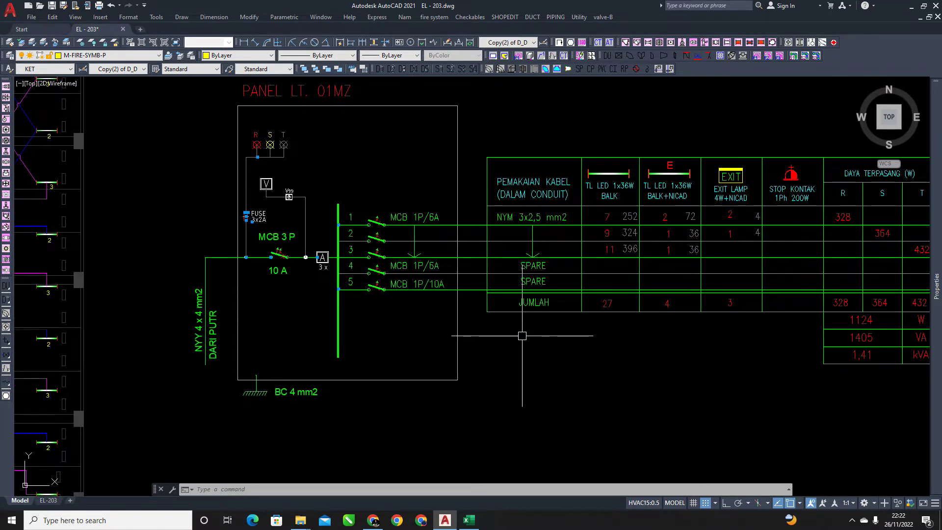
key("Escape")
key("Escape")
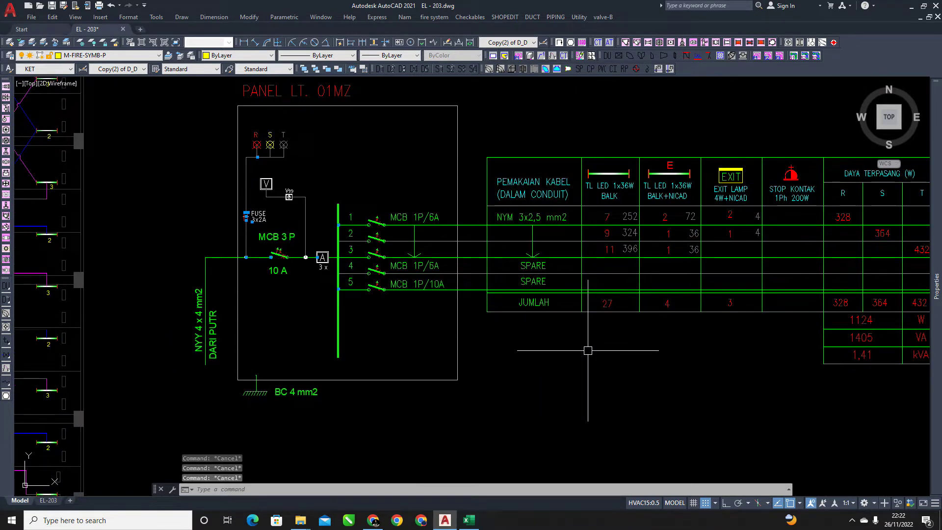
left_click(534, 351)
key("Escape")
scroll(534, 352, "down", 4)
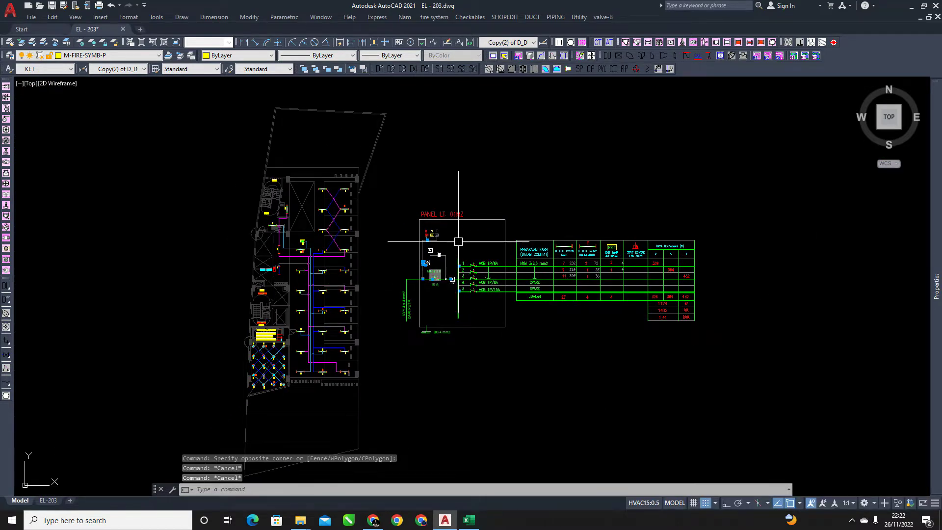
middle_click_drag(447, 248, 324, 251)
scroll(359, 252, "up", 2)
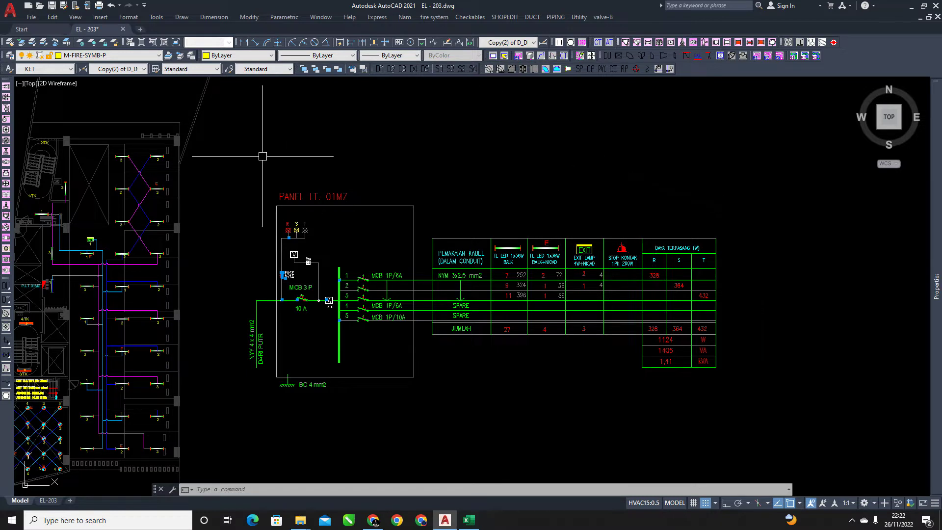
middle_click_drag(374, 382, 379, 347)
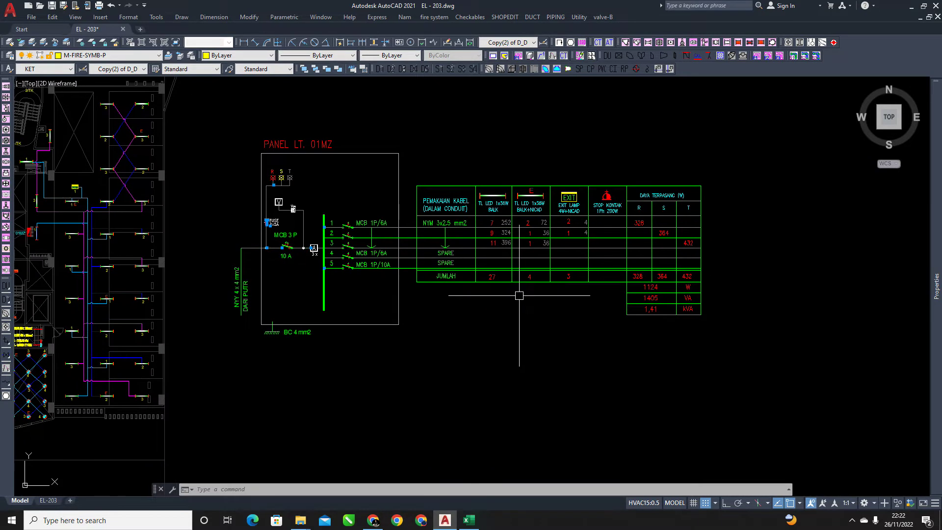
Examine the load table's NYM 3x2,5 mm2 cable entry and TL LED 1x36W lamp columns alongside the outgoing MCB groups
scroll(364, 288, "down", 2)
scroll(404, 287, "up", 2)
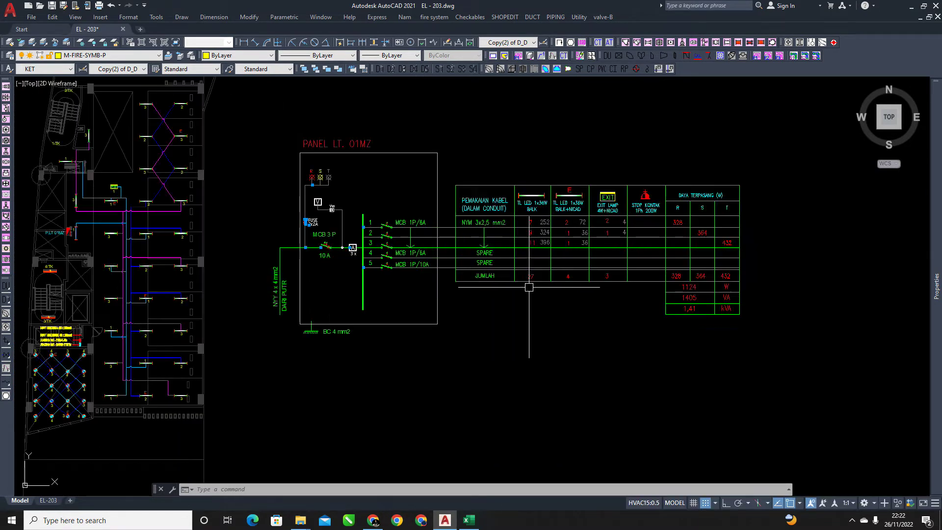
middle_click_drag(529, 288, 457, 307)
scroll(561, 286, "down", 2)
scroll(419, 250, "up", 2)
scroll(516, 273, "up", 2)
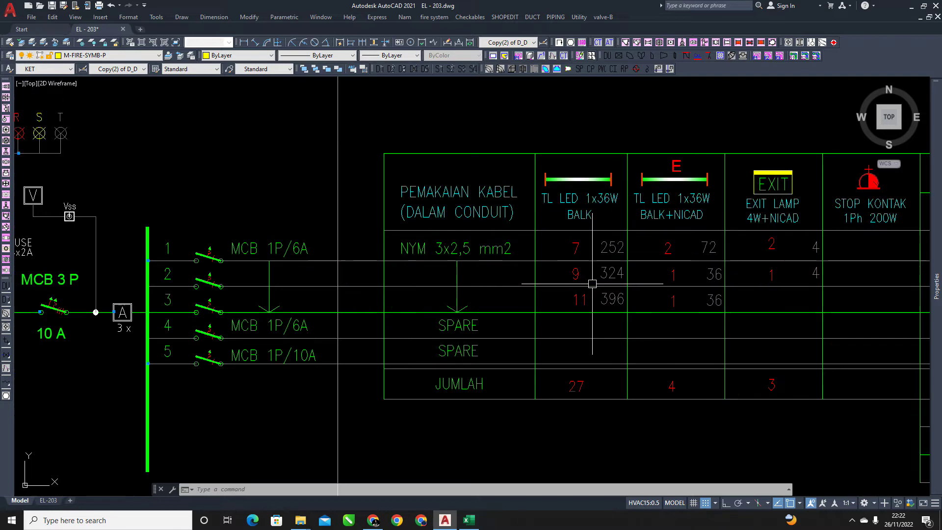
middle_click_drag(602, 221, 492, 217)
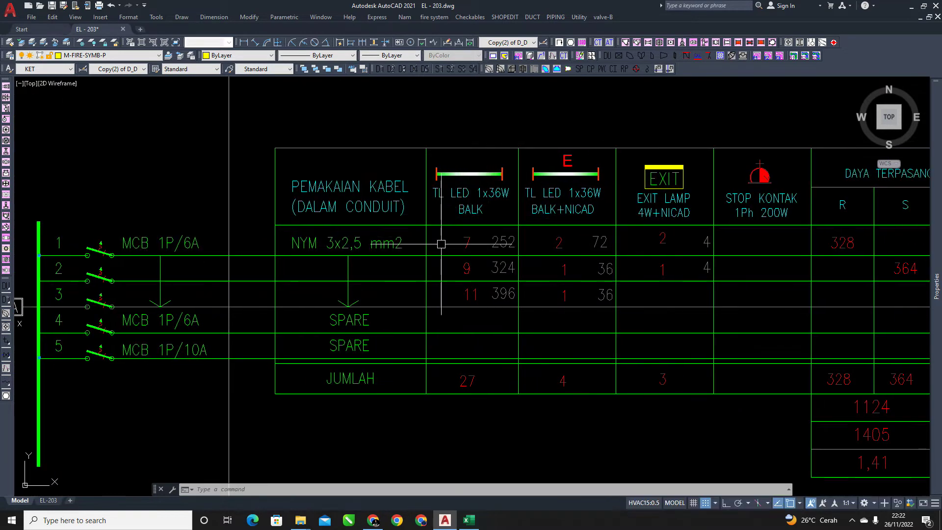
middle_click_drag(218, 246, 546, 237)
scroll(264, 243, "down", 4)
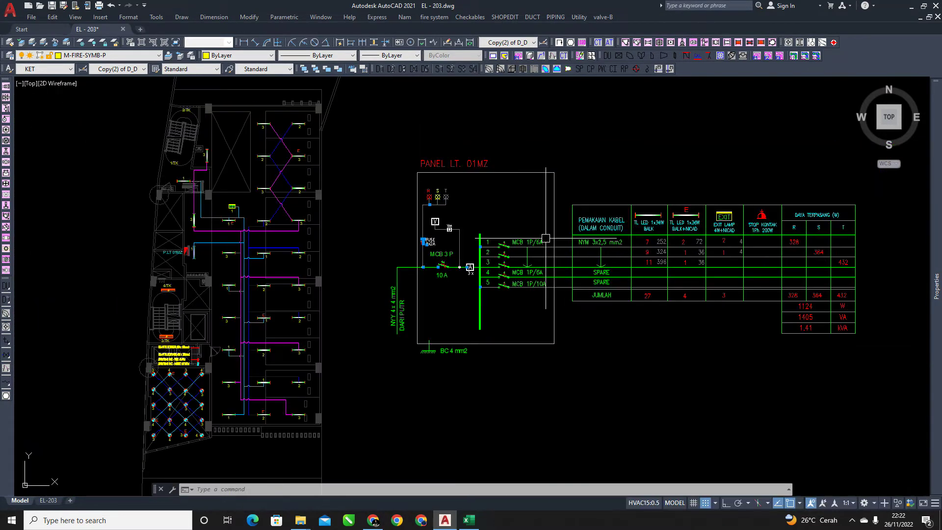
Clear the selection and select the group 1 lamp beside the plumbing shaft on the mezzanine lighting plan
middle_click_drag(210, 191, 243, 195)
scroll(243, 195, "up", 2)
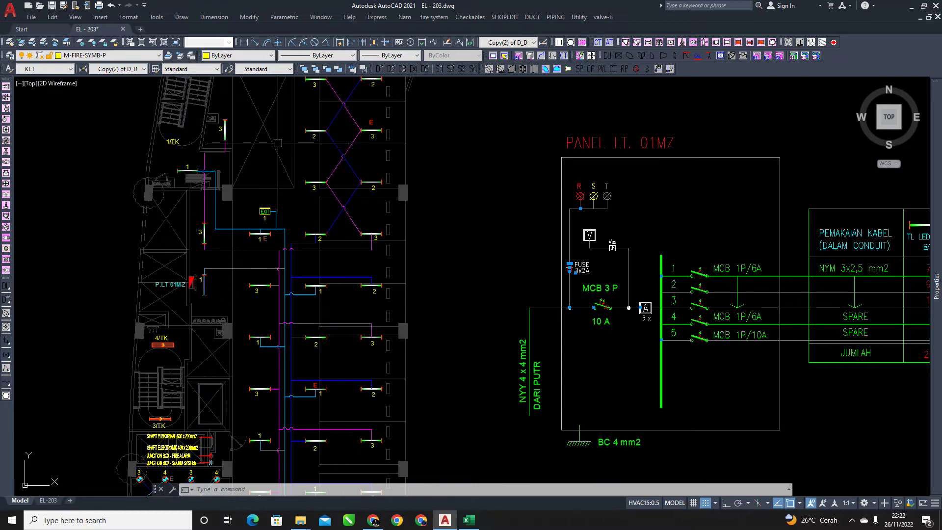
scroll(142, 164, "up", 2)
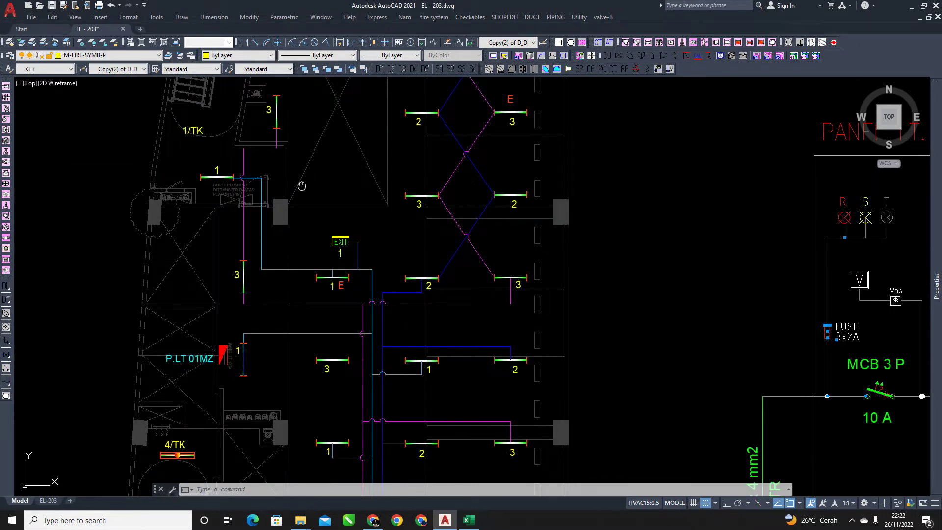
middle_click_drag(240, 184, 194, 190)
scroll(152, 179, "up", 4)
key("Escape")
key("Escape")
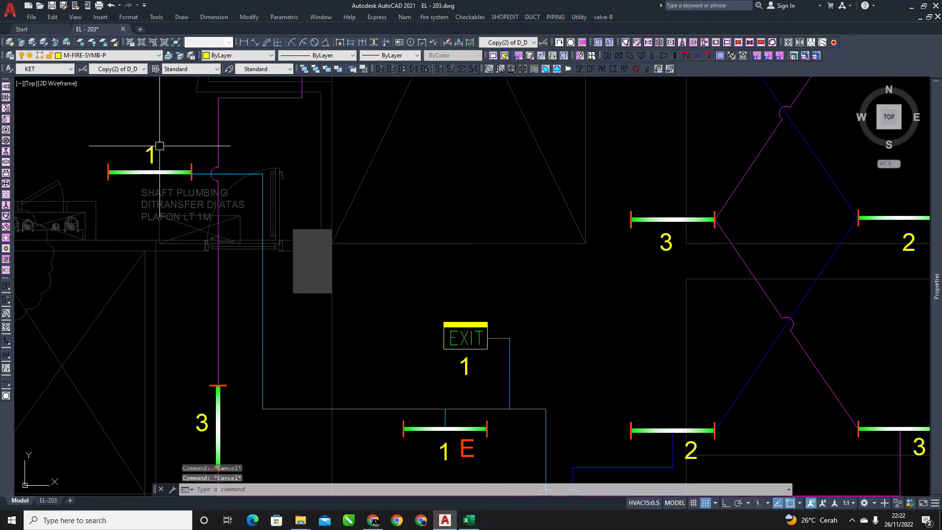
left_click(171, 174)
scroll(283, 235, "down", 2)
middle_click_drag(457, 341, 414, 284)
middle_click_drag(311, 337, 317, 246)
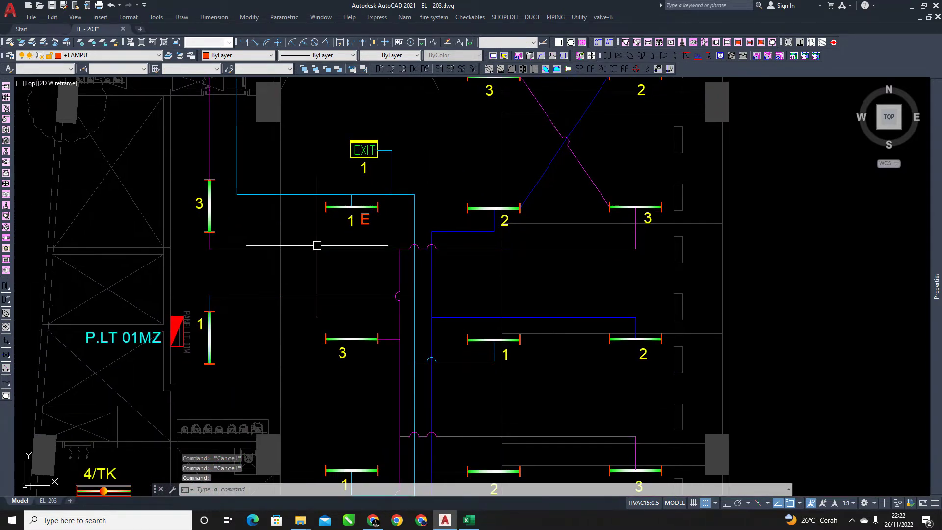
Add the group 1 lamp beside panel P.LT 01MZ, the E-marked lamp near the EXIT sign and the next two group 1 lamps to the selection
left_click(212, 344)
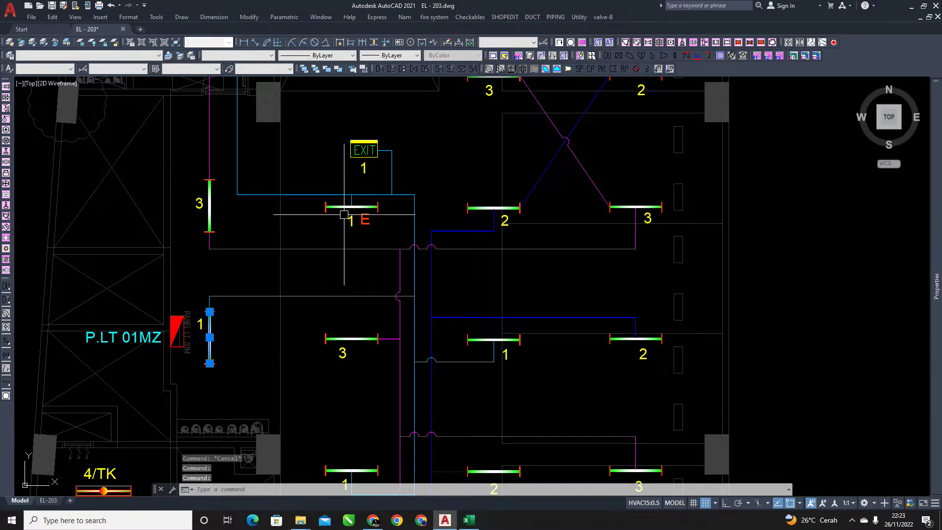
left_click(331, 206)
left_click(488, 339)
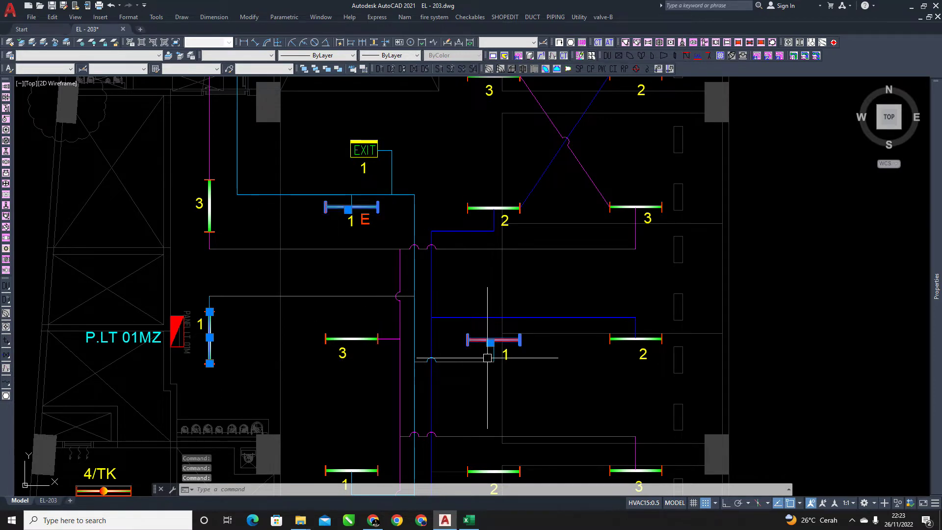
middle_click_drag(496, 325, 409, 217)
left_click(265, 362)
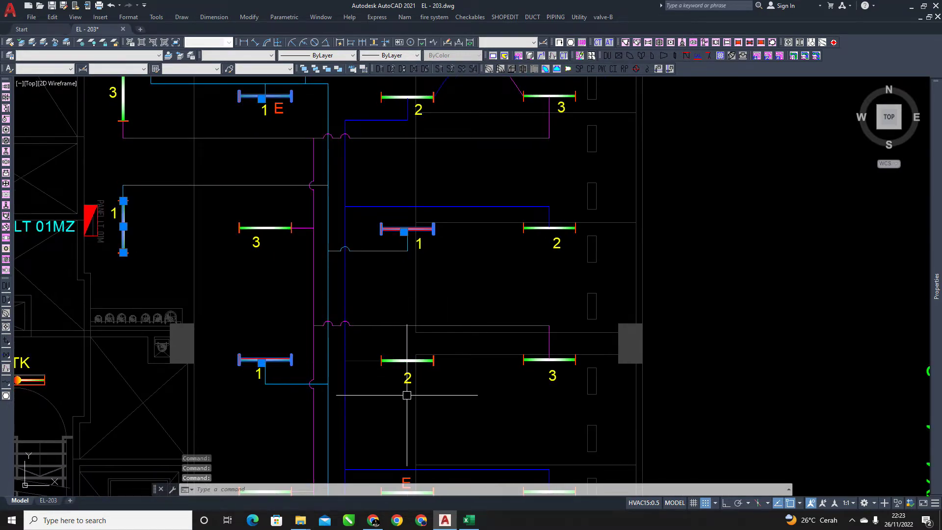
Add the remaining group 1 lamps further down the lighting plan to the selection, including the second E-marked one
scroll(444, 388, "down", 2)
middle_click_drag(441, 365, 421, 282)
middle_click_drag(397, 369, 392, 314)
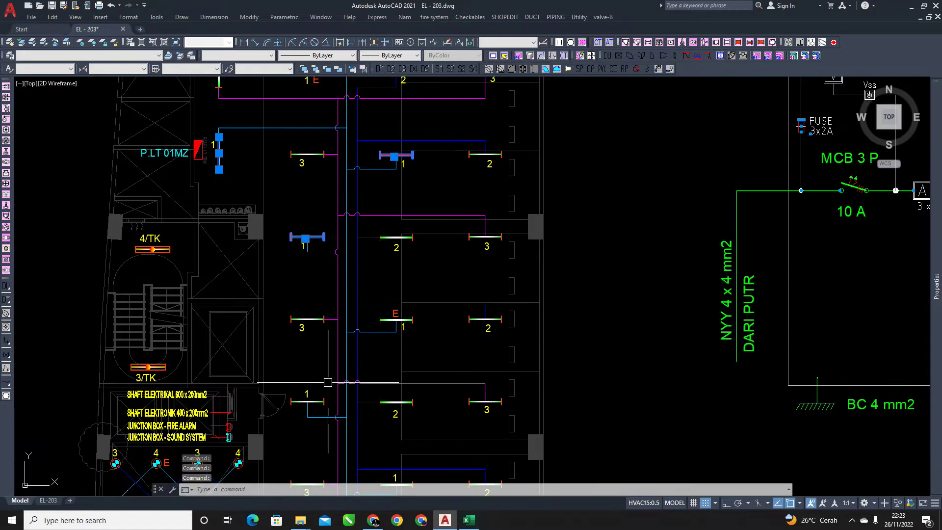
scroll(327, 383, "up", 1)
left_click(294, 413)
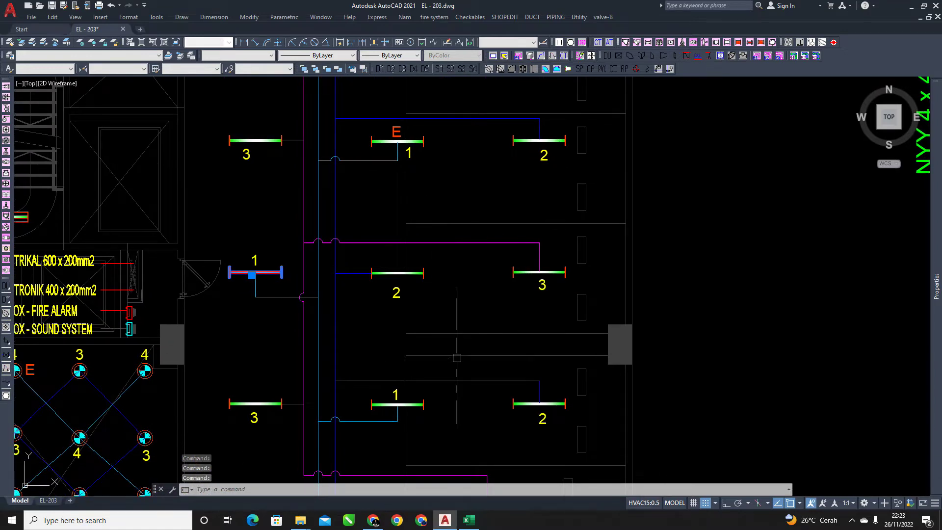
middle_click_drag(443, 383, 471, 300)
middle_click_drag(507, 381, 486, 277)
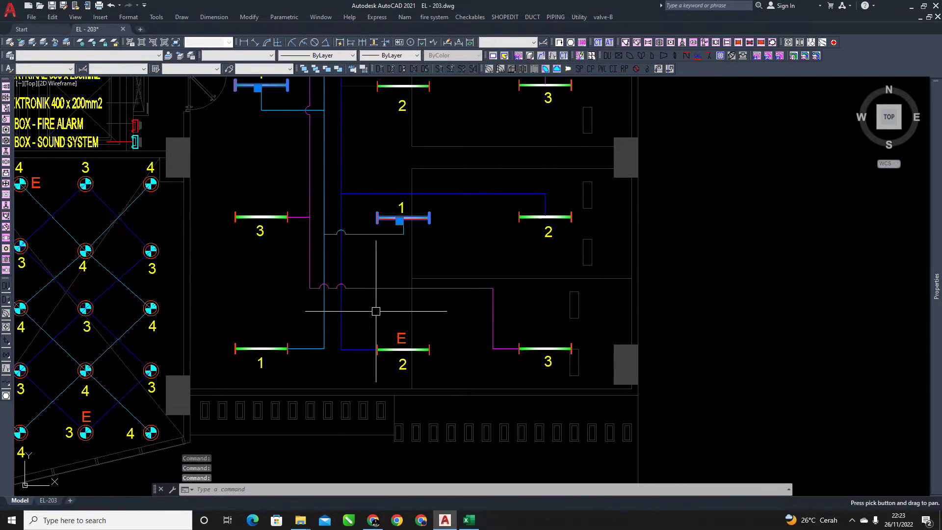
scroll(437, 321, "down", 2)
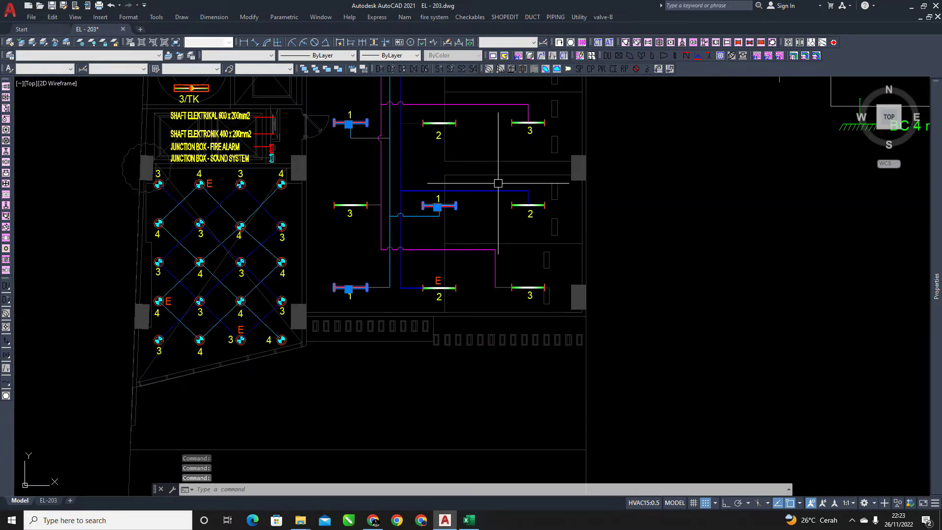
scroll(464, 238, "up", 4)
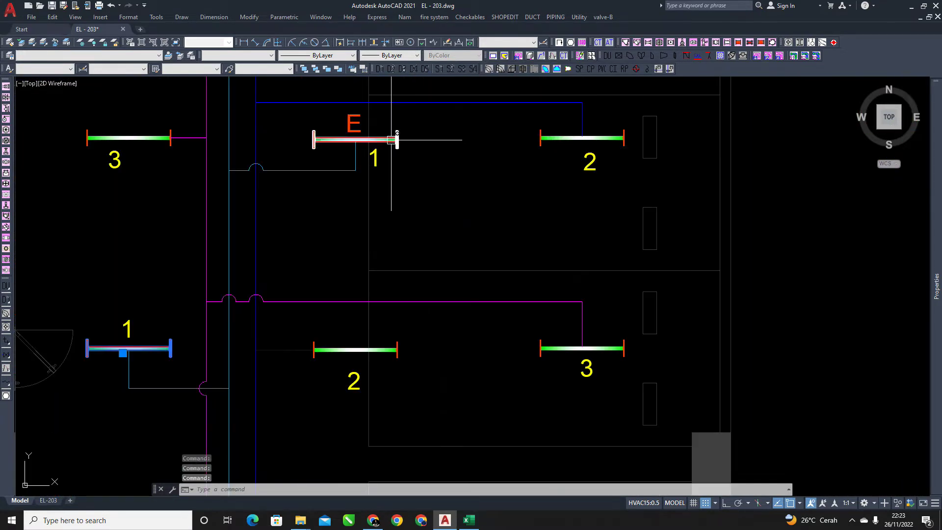
scroll(455, 176, "down", 4)
Show the properties of the selected group 1 lamps to check their count, and close the properties again
middle_click_drag(466, 179, 430, 285)
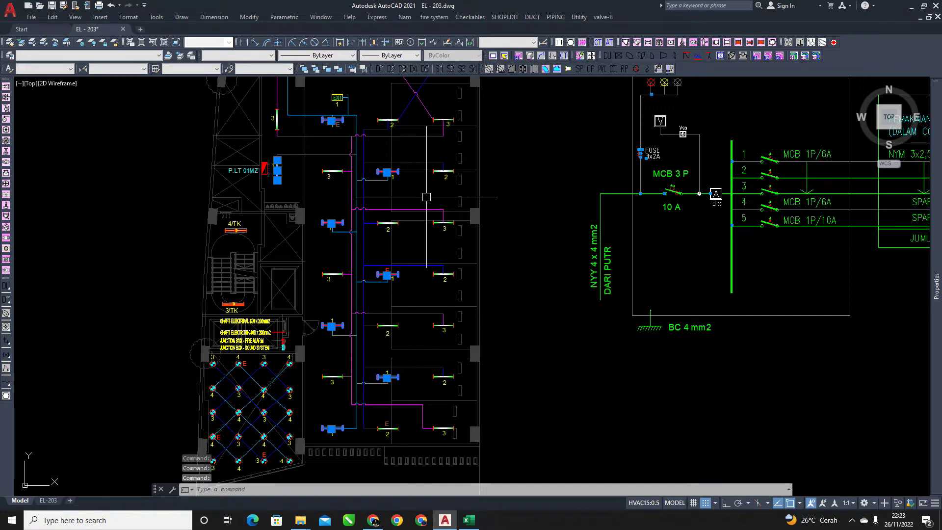
middle_click_drag(426, 196, 417, 271)
middle_click_drag(428, 172, 419, 206)
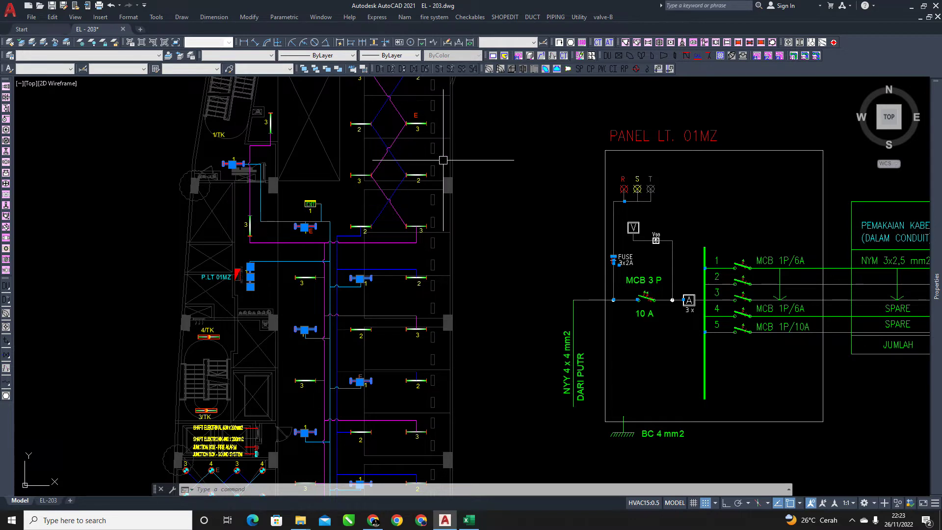
type("MO")
key("Return")
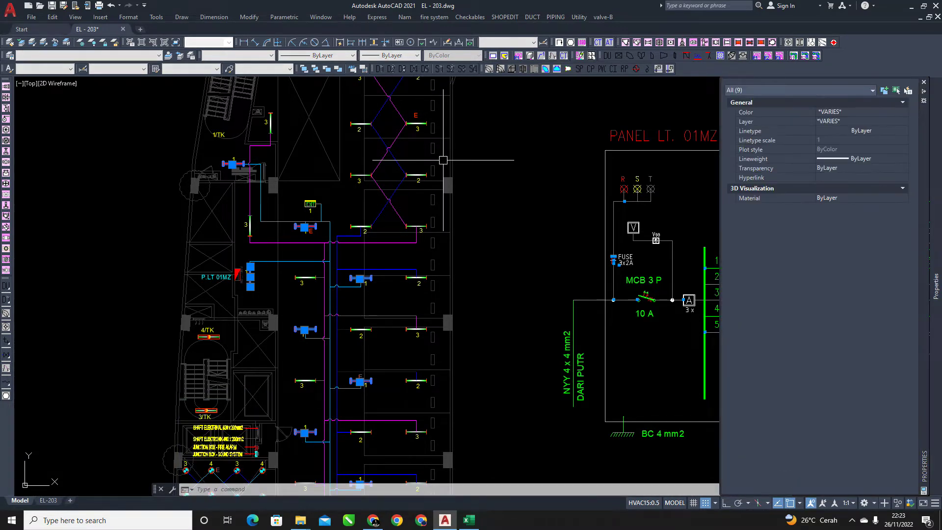
middle_click_drag(578, 234, 421, 266)
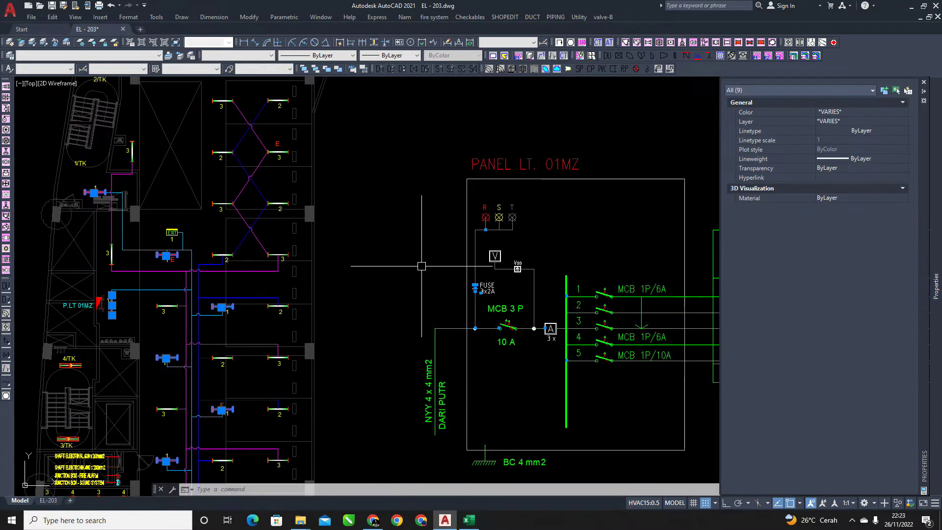
middle_click_drag(522, 265, 223, 304)
key("ctrl+1")
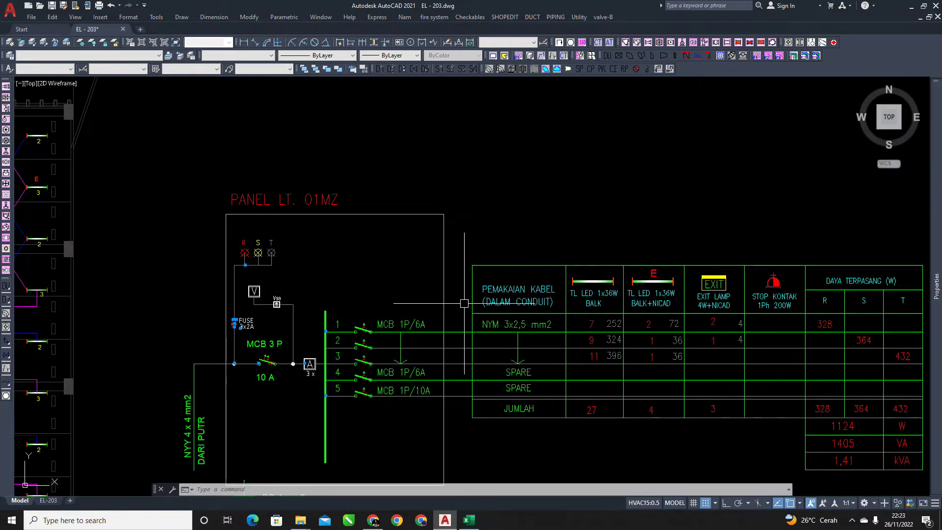
Compare the group 1 lamp count with the BALK and BALK+NICAD columns of the load table
middle_click_drag(313, 297, 519, 276)
middle_click_drag(615, 289, 426, 277)
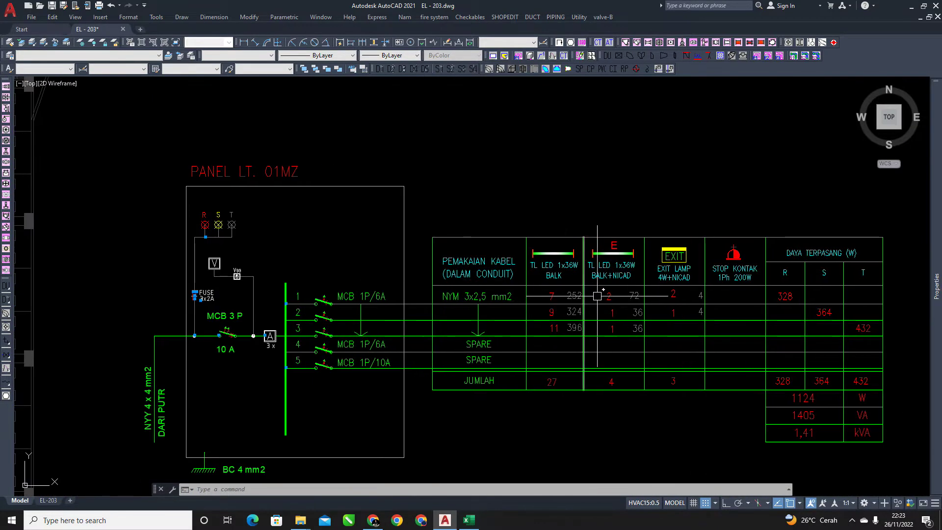
scroll(569, 313, "up", 2)
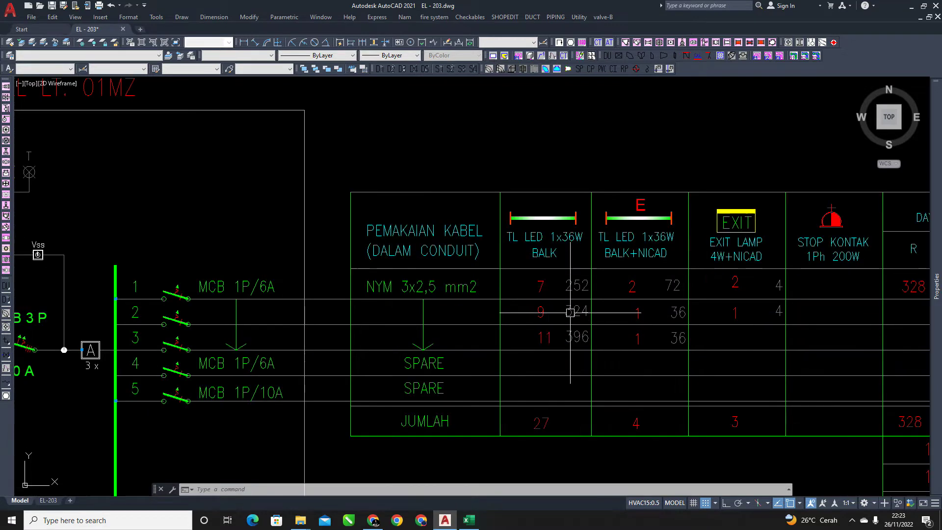
middle_click_drag(547, 287, 552, 294)
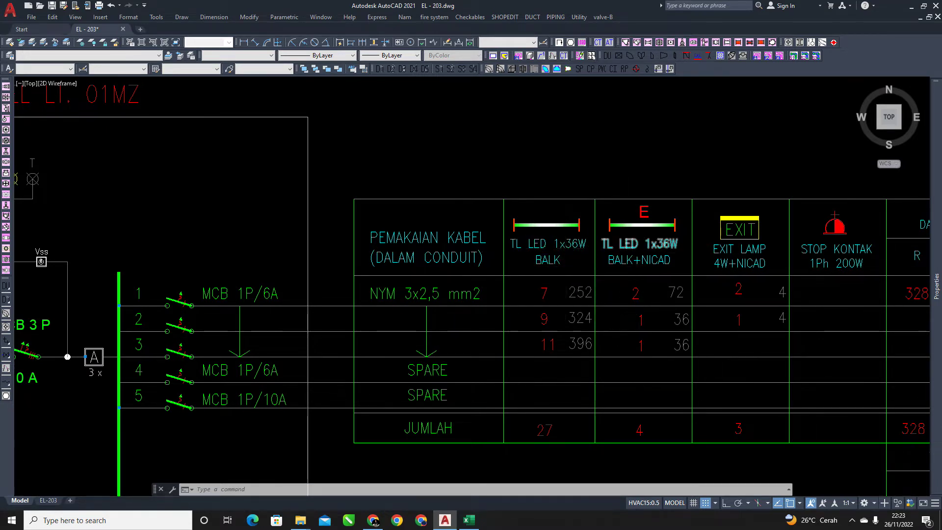
Locate the group 1 lamps marked E on the lighting plan
scroll(639, 243, "down", 5)
scroll(475, 372, "up", 3)
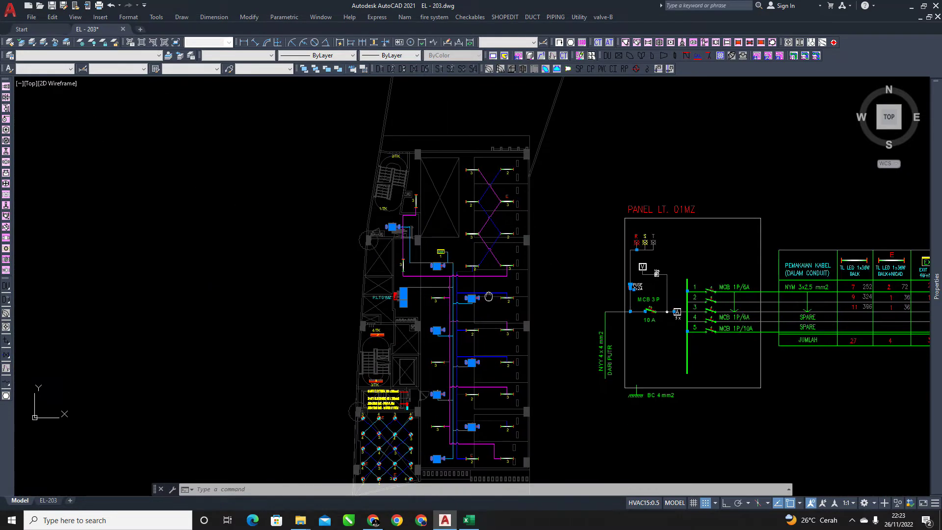
scroll(487, 306, "up", 2)
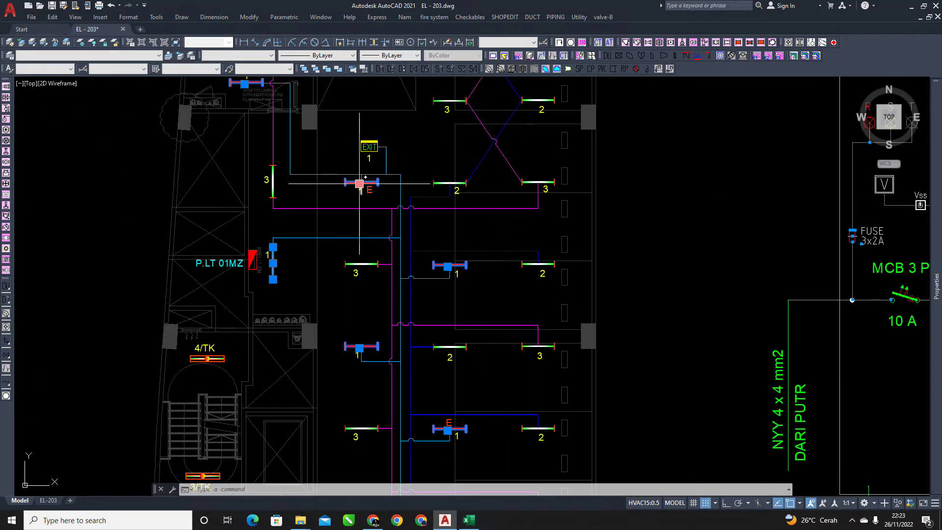
scroll(470, 320, "down", 2)
scroll(467, 346, "up", 2)
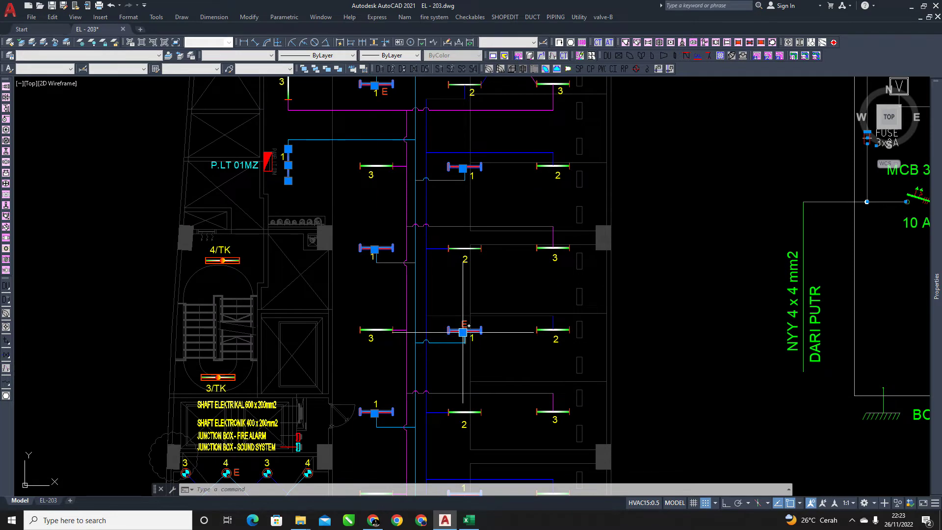
scroll(421, 231, "down", 1)
scroll(388, 171, "up", 1)
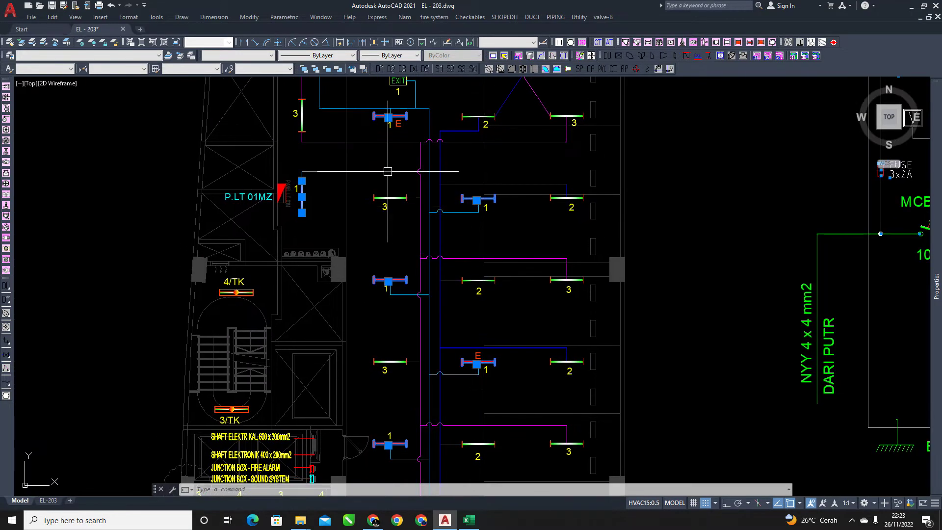
Examine the group 1 row of the load table across the BALK, BALK+NICAD and EXIT LAMP 4W+NICAD columns
scroll(609, 288, "down", 2)
middle_click_drag(609, 287, 312, 286)
middle_click_drag(607, 244, 509, 257)
middle_click_drag(660, 231, 508, 267)
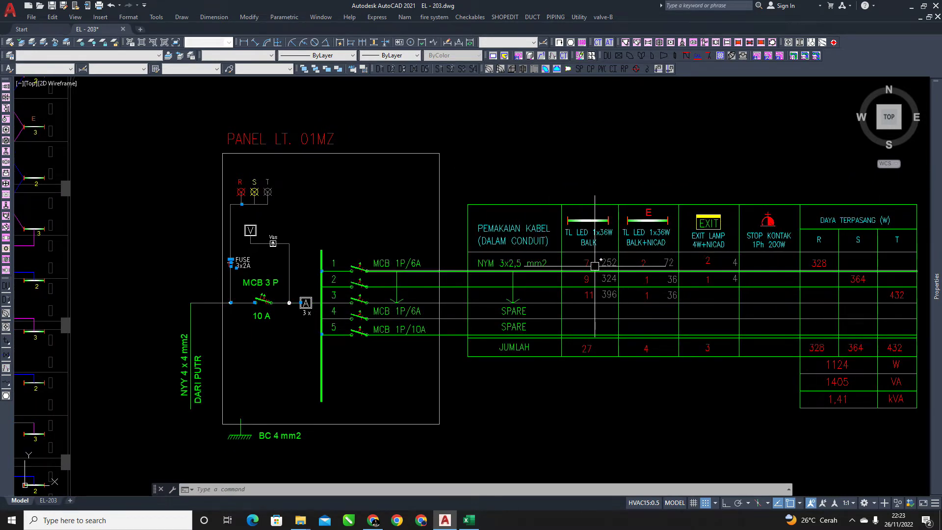
middle_click_drag(644, 263, 537, 278)
scroll(582, 286, "up", 2)
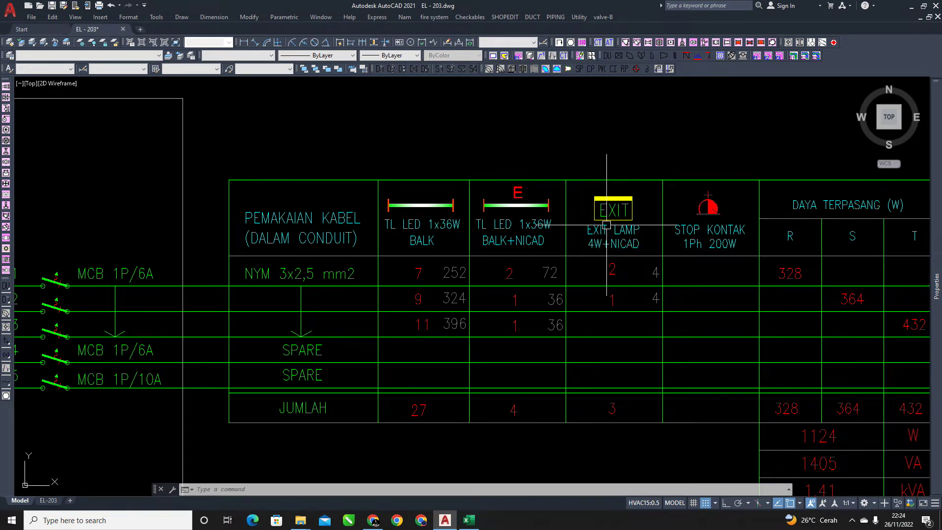
middle_click_drag(218, 250, 260, 249)
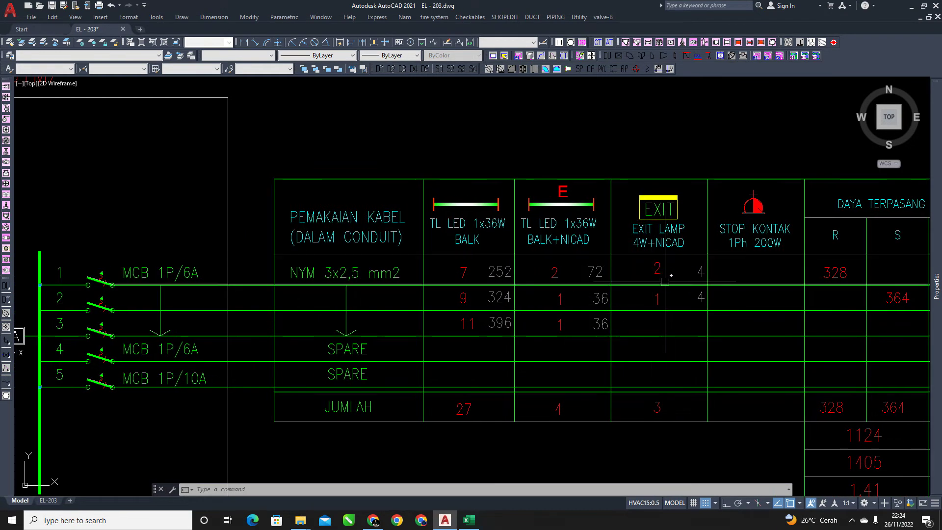
Look over the lighting plan around the EXIT lamp and clear the selection of group 1 lamps
scroll(638, 277, "down", 4)
middle_click_drag(422, 290, 580, 271)
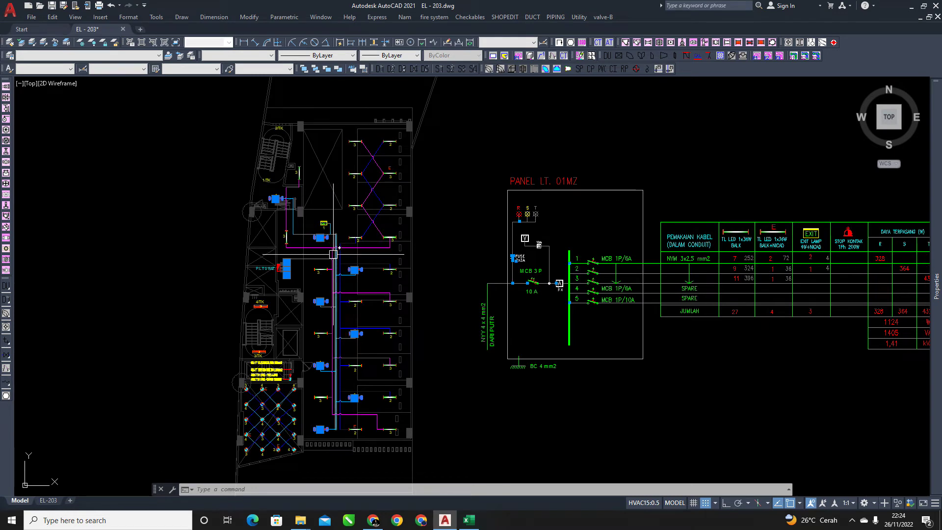
scroll(273, 208, "up", 4)
scroll(344, 220, "down", 4)
mouse_move(360, 224)
middle_mouse_down()
mouse_move(375, 228)
mouse_move(363, 214)
middle_mouse_up()
key("Escape")
key("Escape")
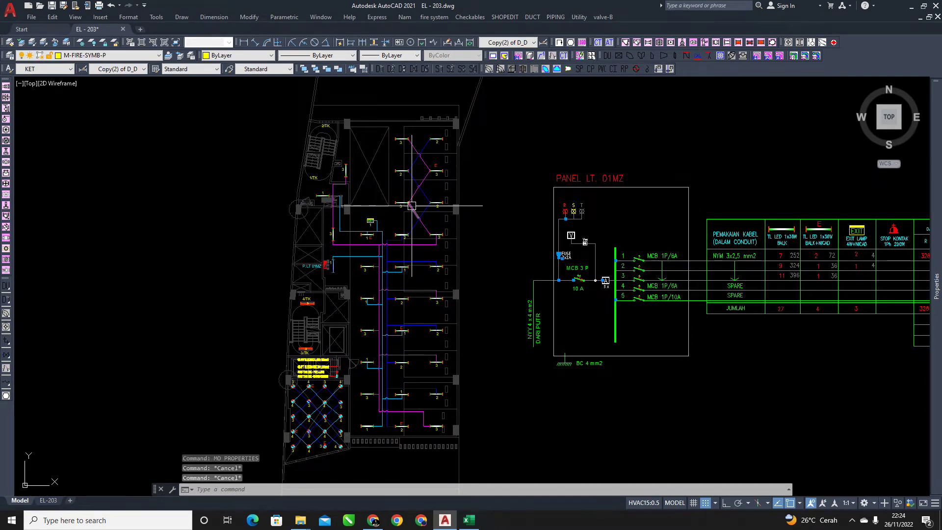
Select the group 1 EXIT lamp on the lighting plan and look over the plan for other EXIT lamps
scroll(372, 220, "up", 4)
left_click(374, 221)
scroll(437, 230, "down", 3)
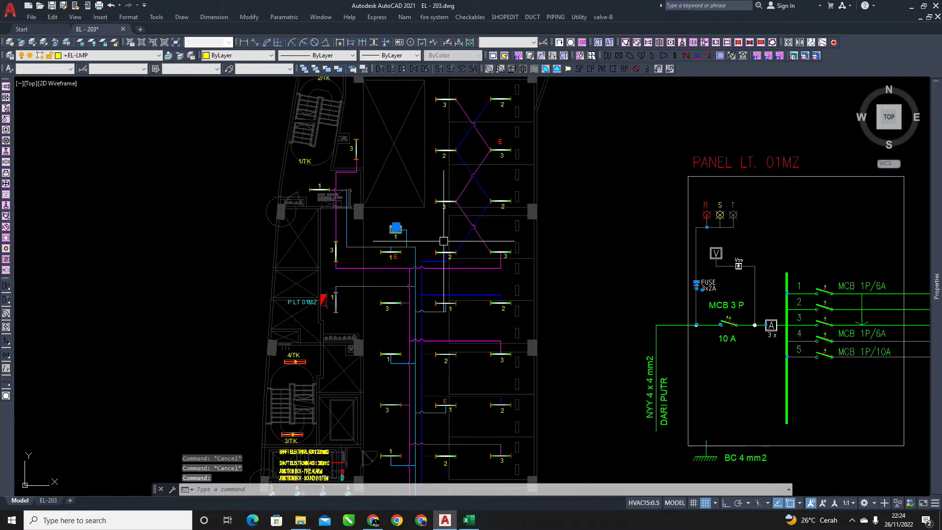
middle_click_drag(437, 230, 386, 192)
middle_click_drag(370, 252, 377, 214)
mouse_move(403, 271)
middle_mouse_down()
mouse_move(398, 195)
mouse_move(394, 436)
middle_mouse_up()
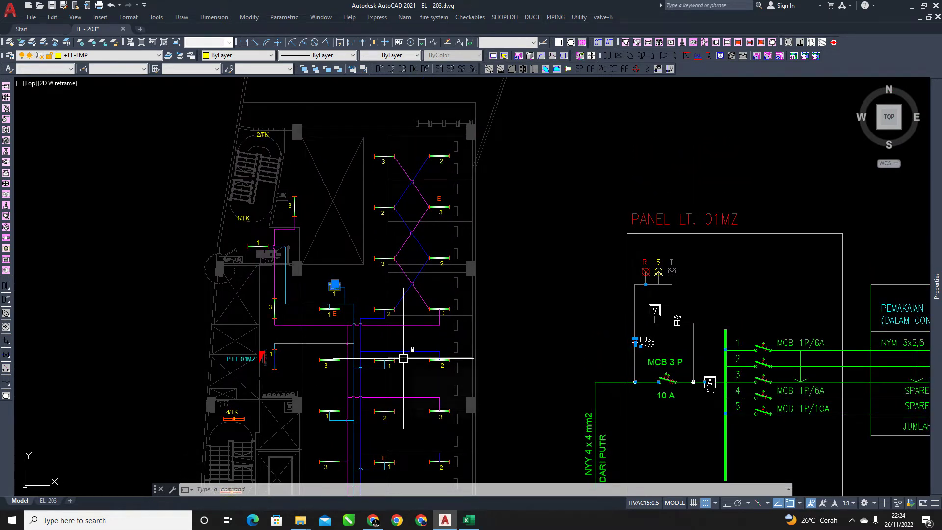
Isolate the layer of the group 1 EXIT lamp to check for other EXIT lamps, and restore the hidden layers
type("LI")
key("space")
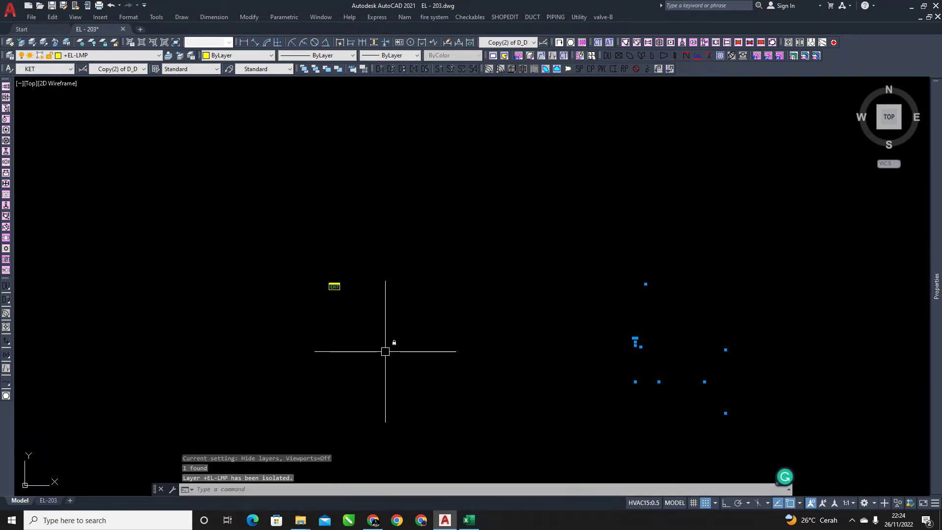
scroll(421, 385, "down", 5)
key("Escape")
key("Escape")
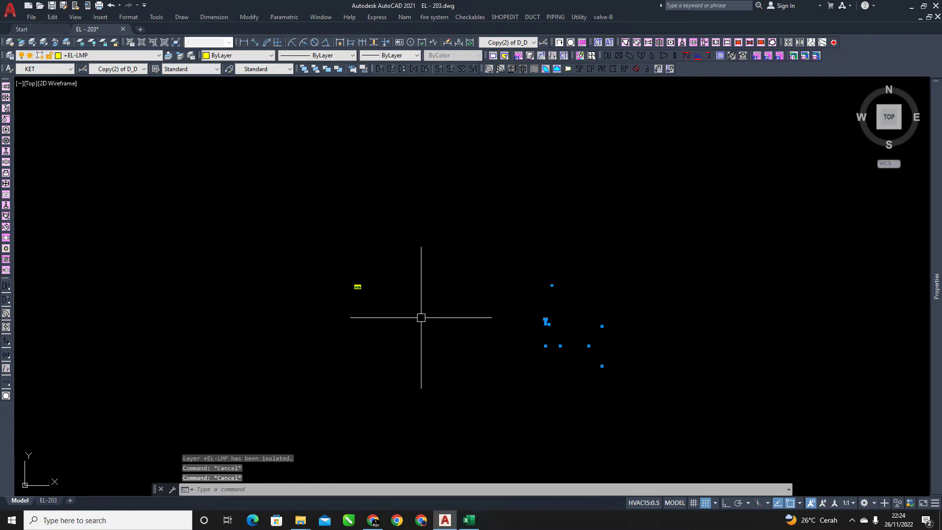
type("VC")
key("space")
scroll(420, 317, "up", 5)
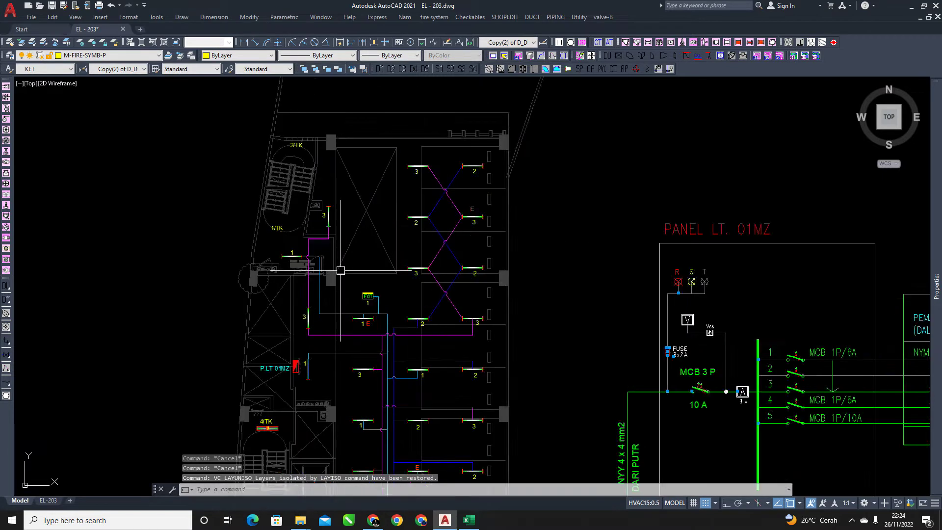
Copy the group 1 EXIT lamp to the doorway beside the electrical shaft on the lighting plan
middle_click_drag(383, 306, 396, 247)
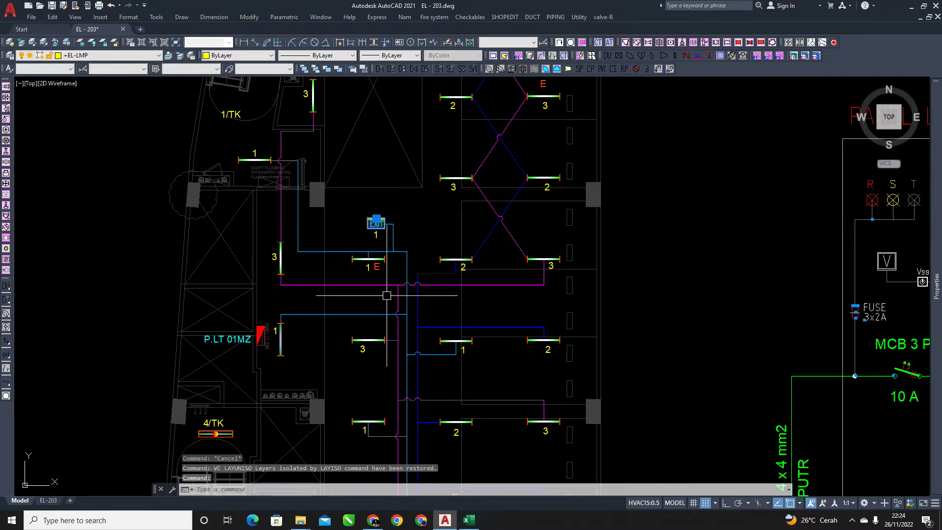
middle_click_drag(355, 368, 328, 235)
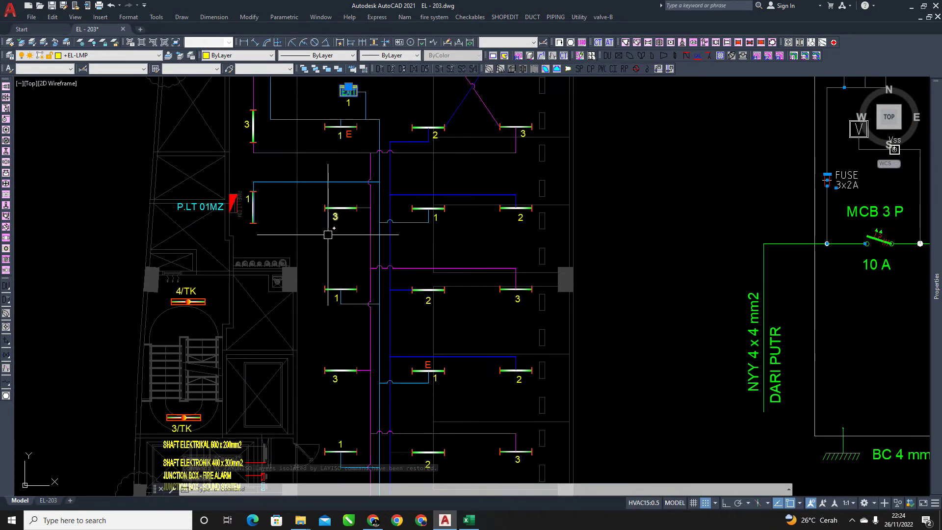
scroll(285, 367, "down", 3)
scroll(285, 368, "up", 3)
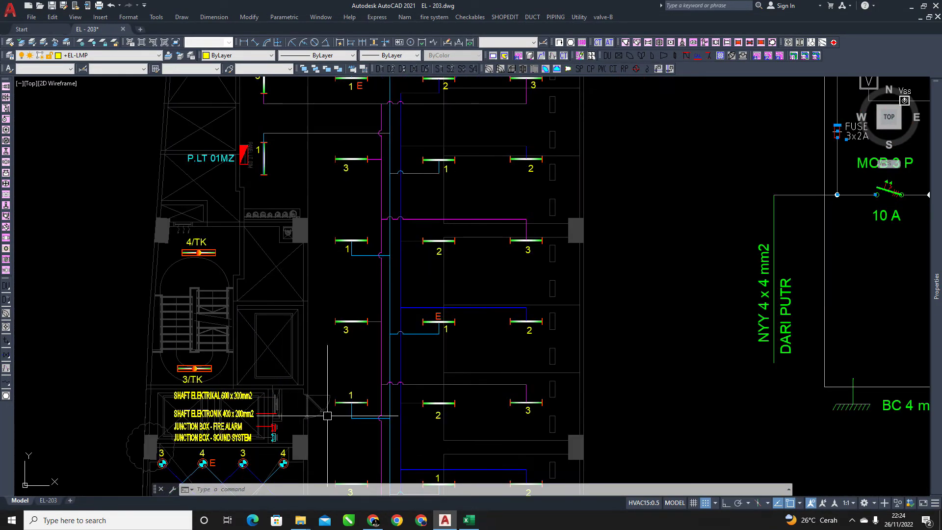
type("CZ")
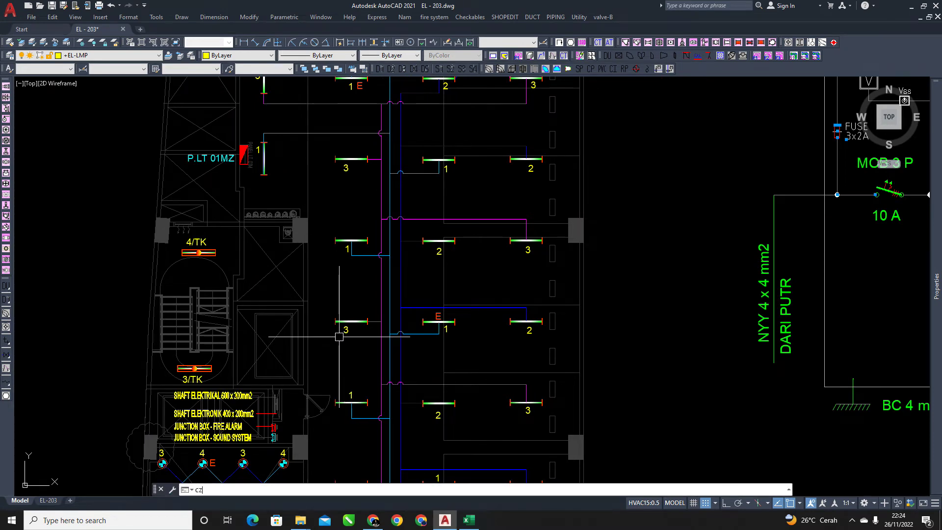
key("space")
middle_click_drag(341, 286, 335, 331)
scroll(335, 331, "down", 2)
scroll(340, 179, "up", 4)
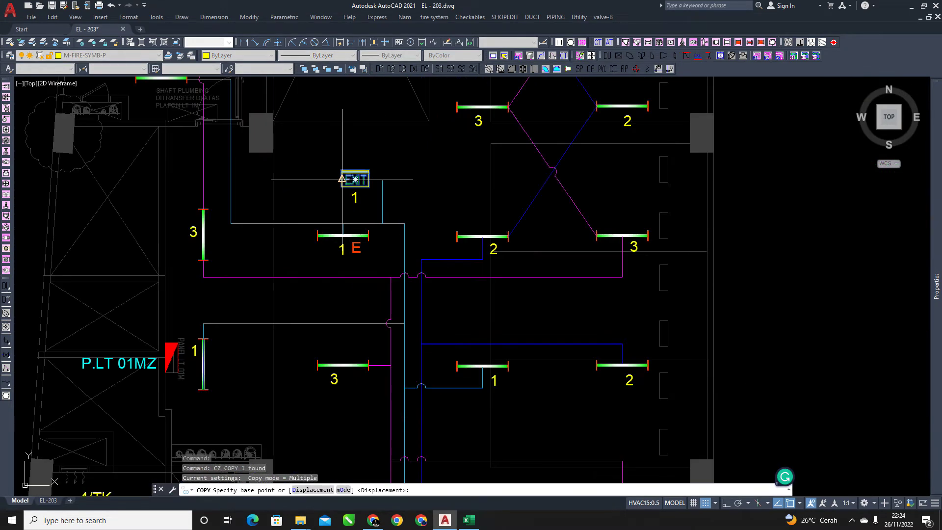
left_click(348, 178)
middle_click_drag(316, 378, 348, 229)
scroll(331, 415, "down", 2)
middle_click_drag(331, 417, 367, 197)
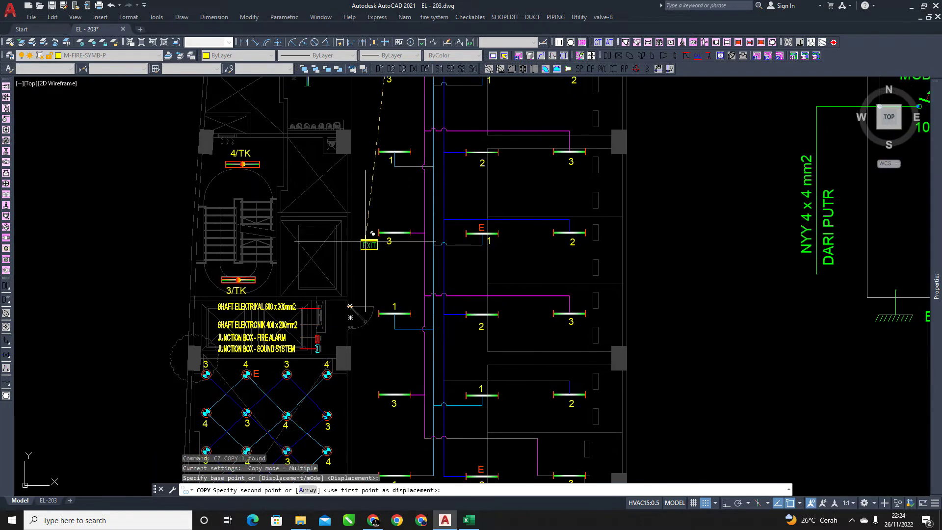
scroll(373, 300, "up", 6)
left_click(292, 358)
scroll(292, 358, "down", 4)
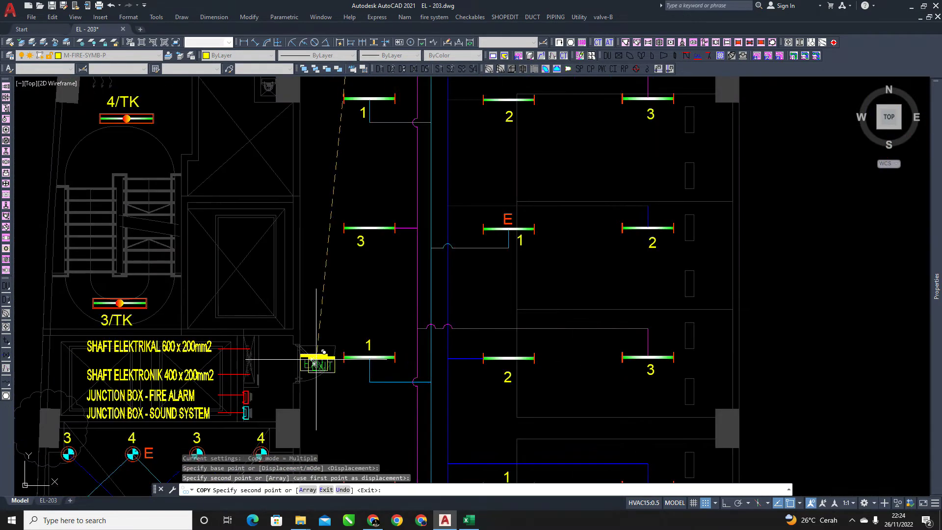
middle_click_drag(315, 362, 346, 301)
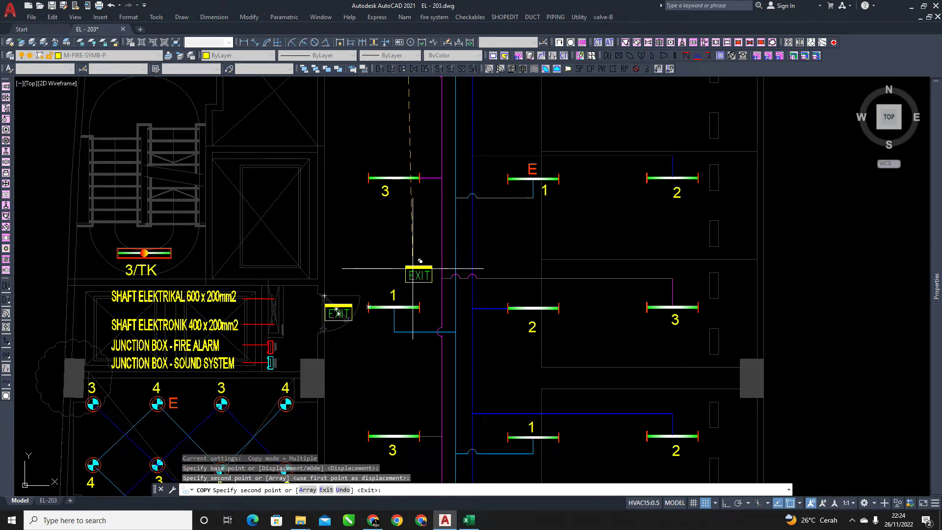
scroll(375, 280, "down", 2)
middle_click_drag(371, 281, 330, 213)
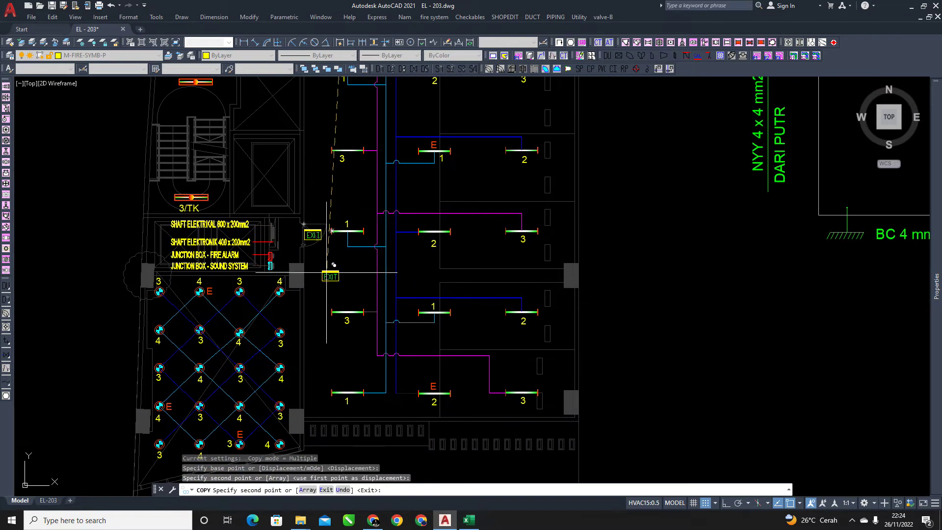
scroll(321, 280, "down", 2)
middle_click_drag(321, 281, 296, 298)
key("space")
scroll(302, 230, "up", 4)
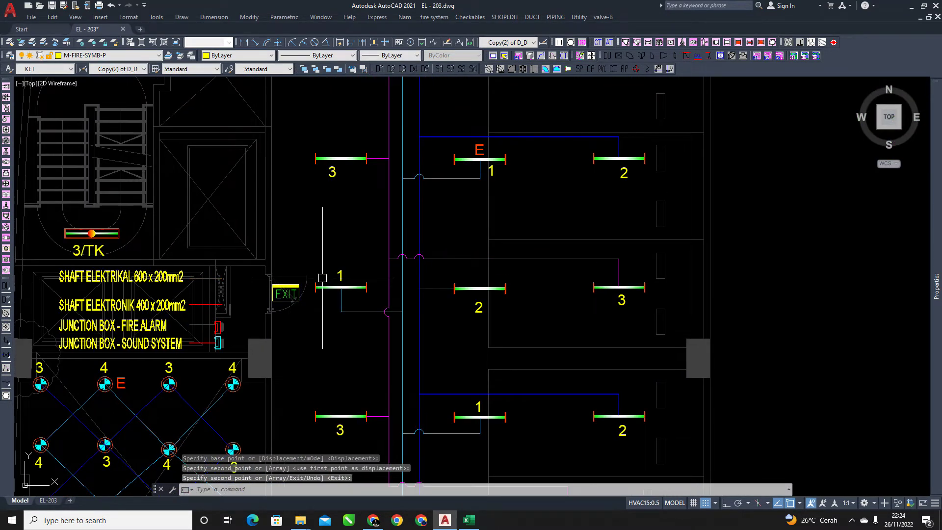
Compare the EXIT lamps on the lighting plan with the EXIT LAMP 4W+NICAD column of the load table
middle_click_drag(323, 278, 314, 301)
scroll(315, 301, "down", 3)
mouse_move(326, 249)
middle_mouse_down()
mouse_move(336, 266)
mouse_move(331, 318)
middle_mouse_up()
middle_click_drag(323, 209, 320, 286)
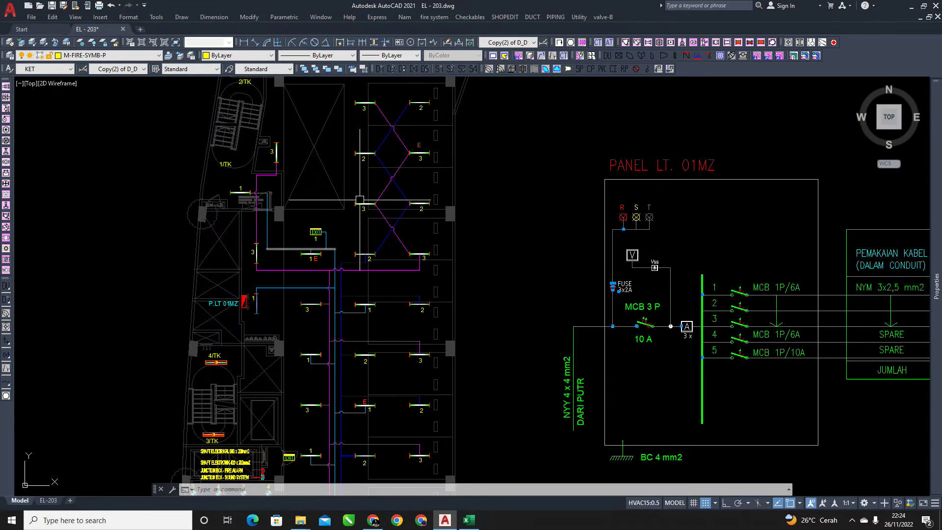
middle_click_drag(368, 198, 361, 235)
middle_click_drag(378, 286, 310, 248)
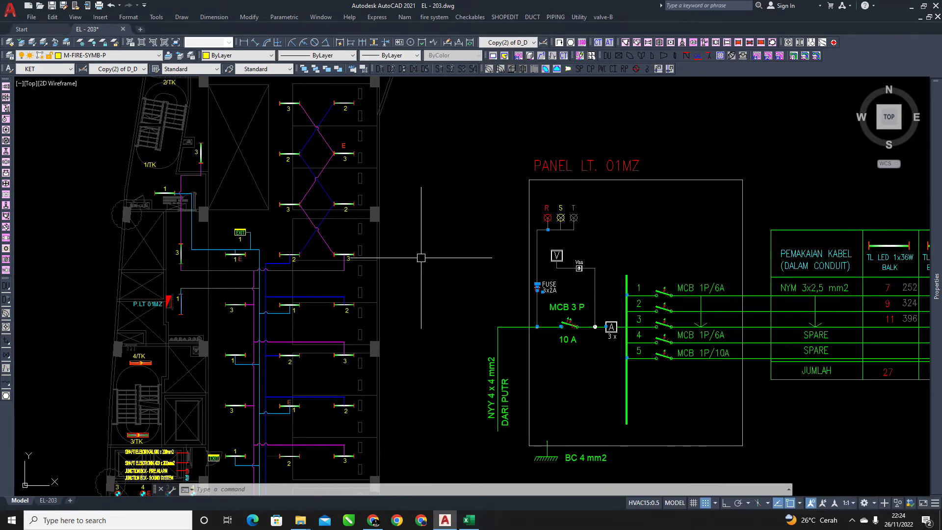
scroll(421, 257, "down", 4)
scroll(221, 219, "up", 2)
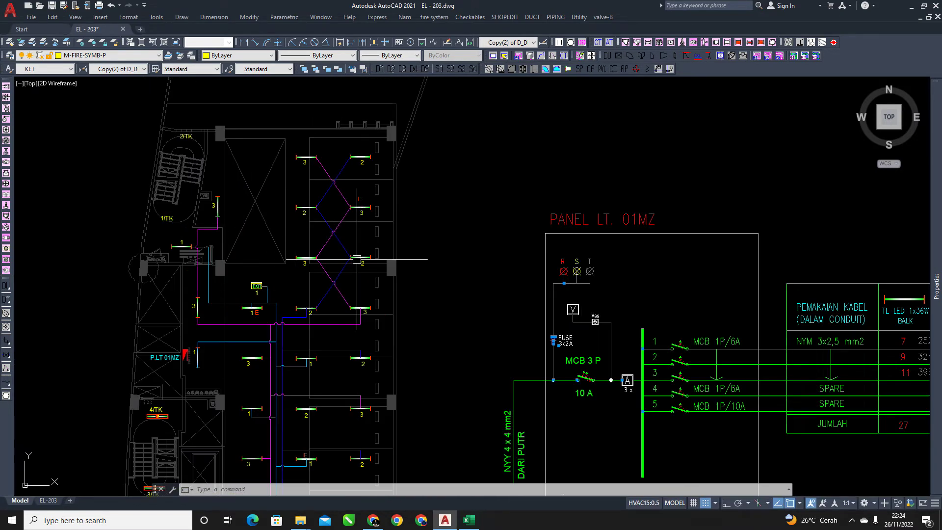
scroll(208, 245, "down", 4)
scroll(484, 283, "up", 6)
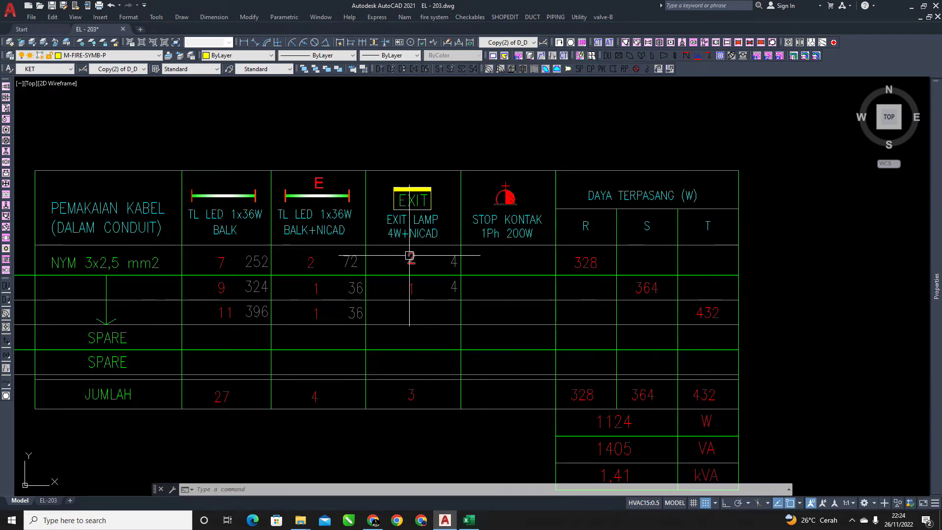
Set the group 1 quantity in the EXIT LAMP 4W+NICAD column of the load table to 1
middle_click_drag(428, 230, 448, 238)
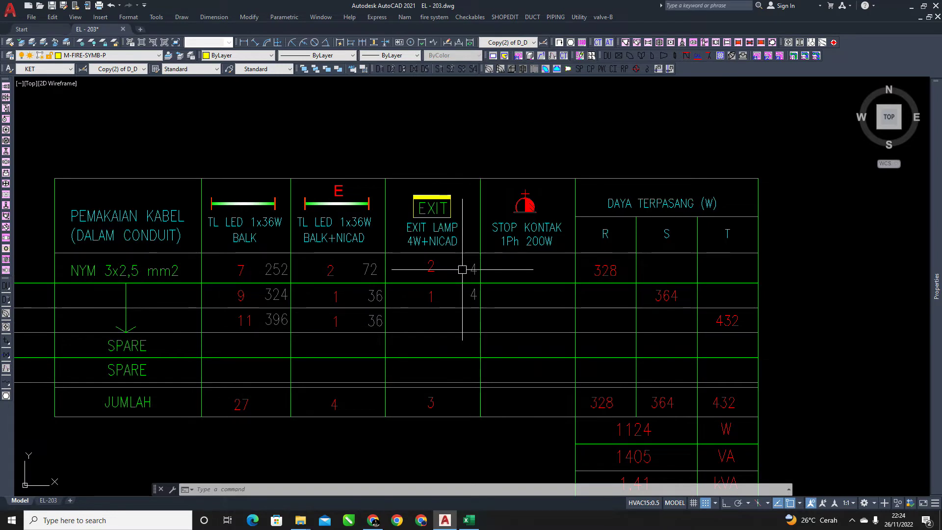
scroll(462, 269, "up", 2)
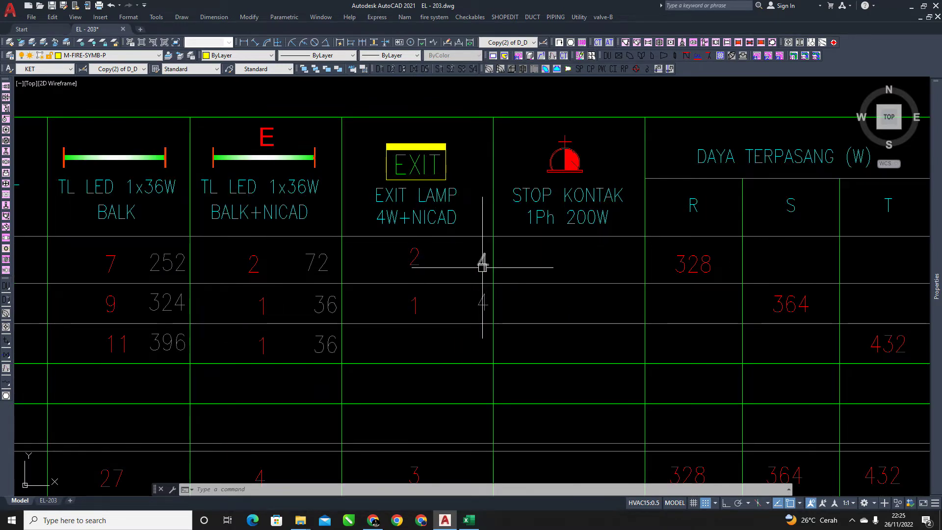
double_click(414, 257)
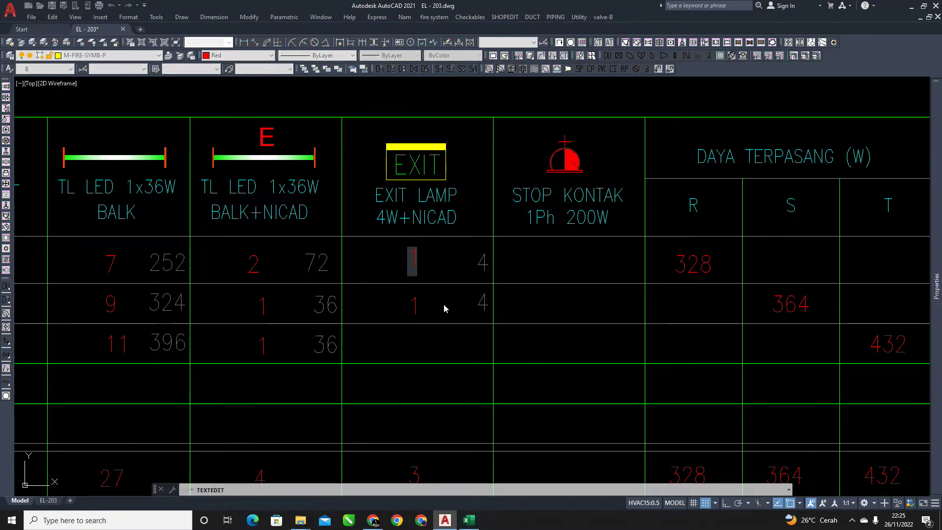
type("1")
key("Return")
key("Escape")
key("Escape")
middle_click_drag(478, 276, 513, 273)
key("Escape")
scroll(513, 273, "up", 2)
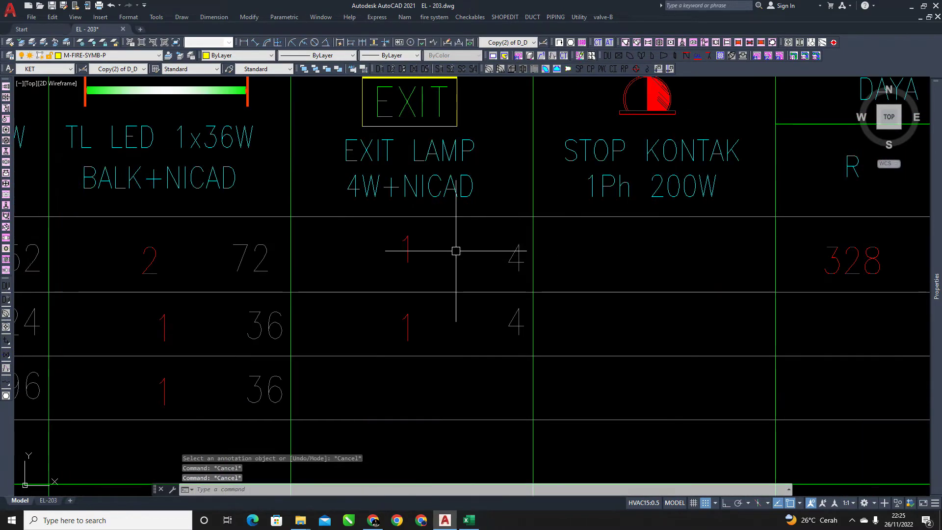
scroll(423, 252, "down", 2)
middle_click_drag(423, 253, 478, 253)
Erase the copied EXIT lamp at the doorway beside the electrical shaft
scroll(487, 250, "down", 8)
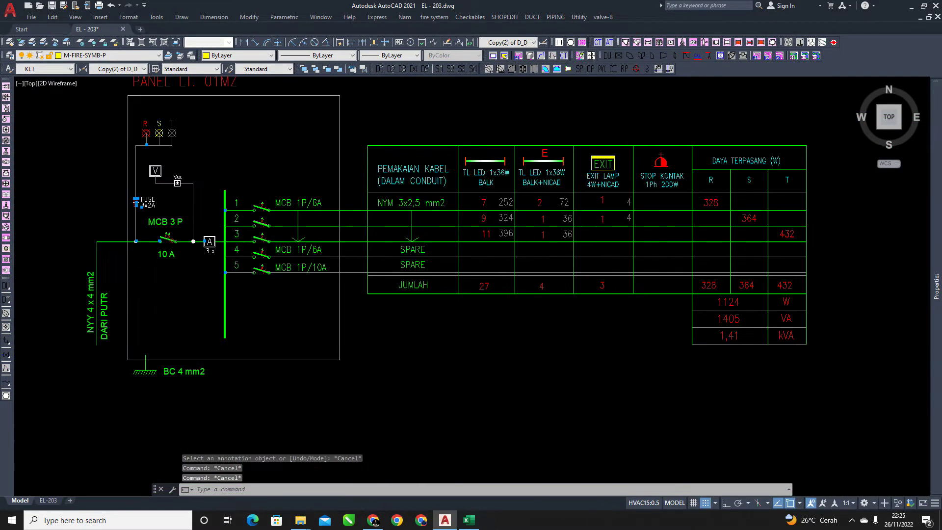
scroll(297, 288, "up", 8)
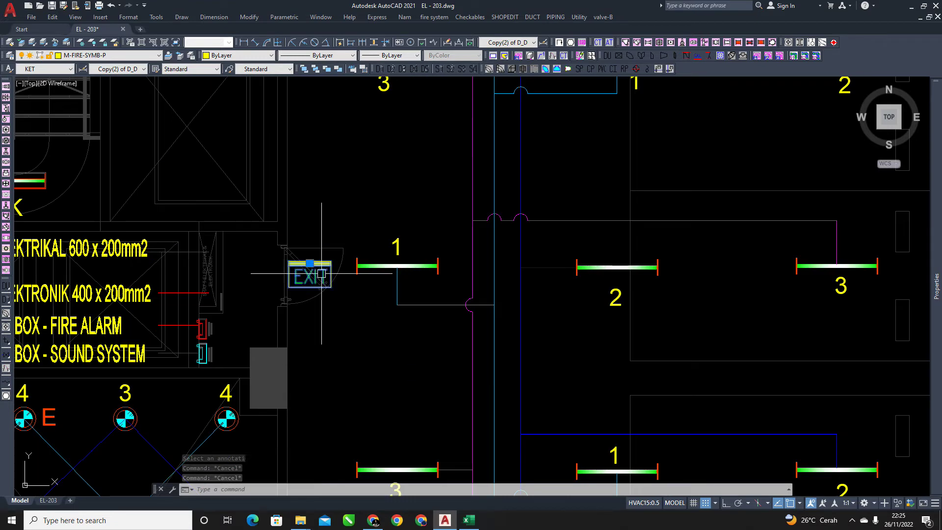
left_click(310, 272)
type("e")
key("Return")
key("Escape")
key("Escape")
Examine the group 1 lamp quantities and wattages across the lamp columns of the load table
scroll(349, 263, "down", 8)
middle_click_drag(533, 246, 238, 385)
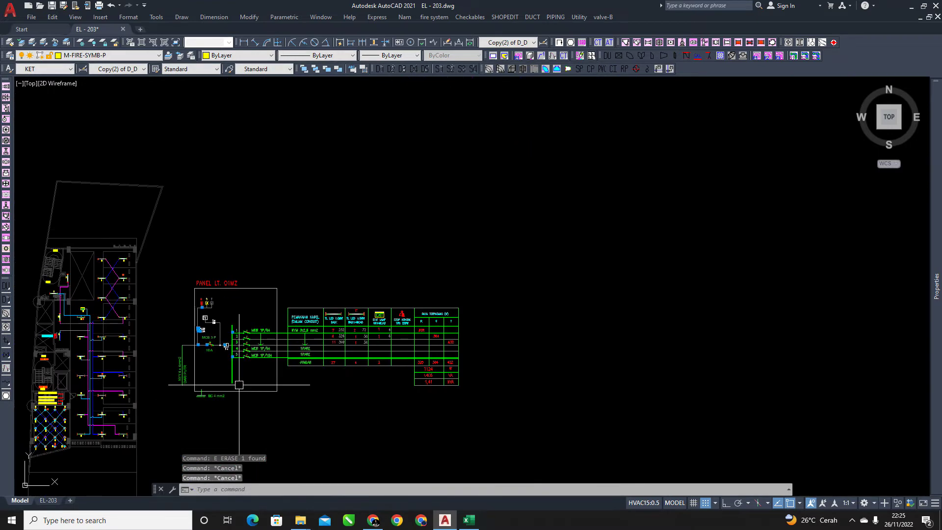
scroll(370, 353, "up", 4)
middle_click_drag(369, 353, 492, 305)
scroll(504, 292, "up", 3)
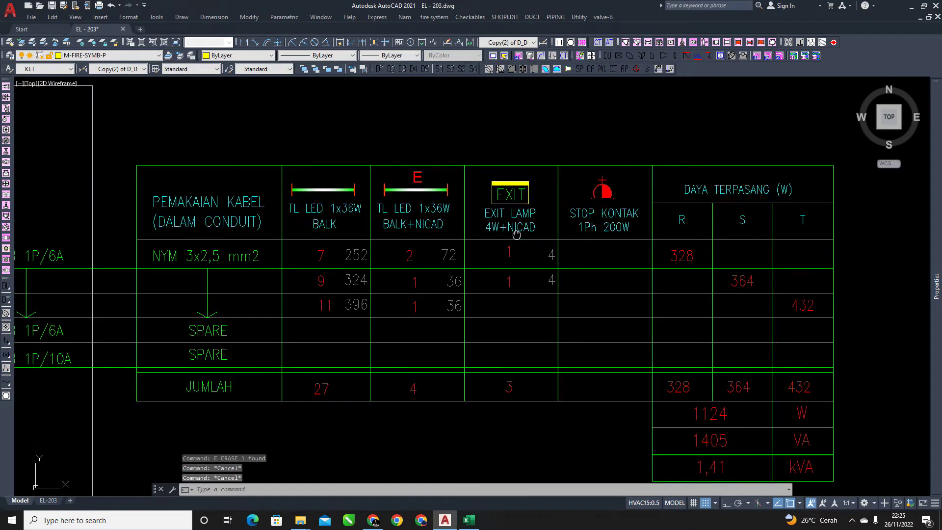
middle_click_drag(508, 263, 519, 254)
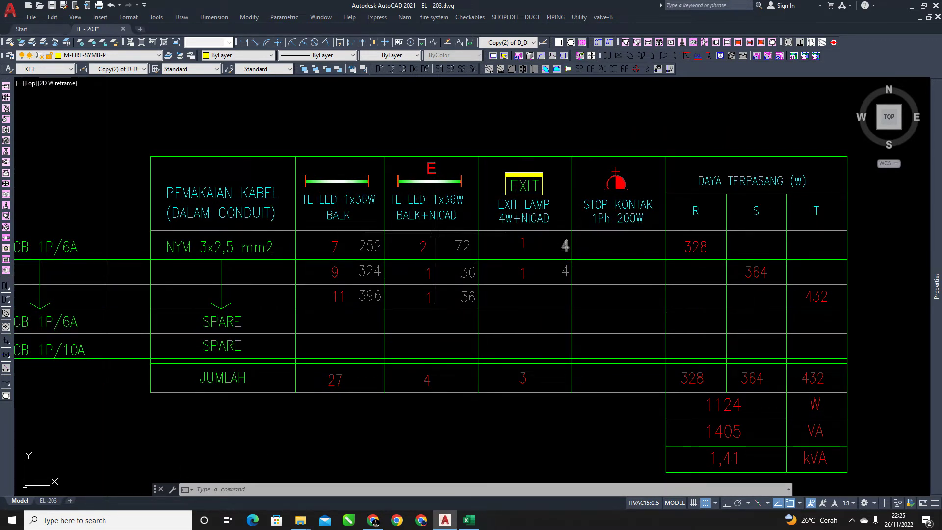
scroll(351, 232, "up", 2)
Open Calculator and multiply 36 by 7 to check the group 1 load in the TL LED 1x36W BALK column
key("super")
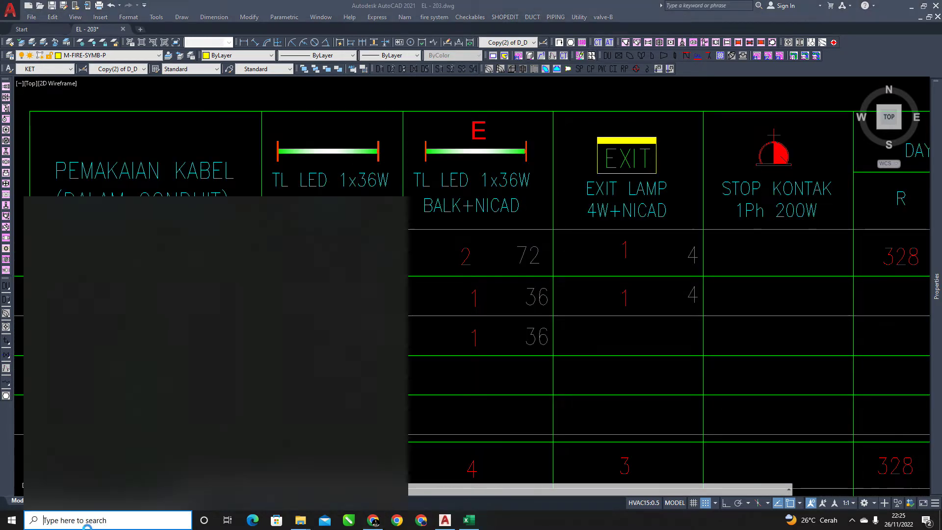
type("CA")
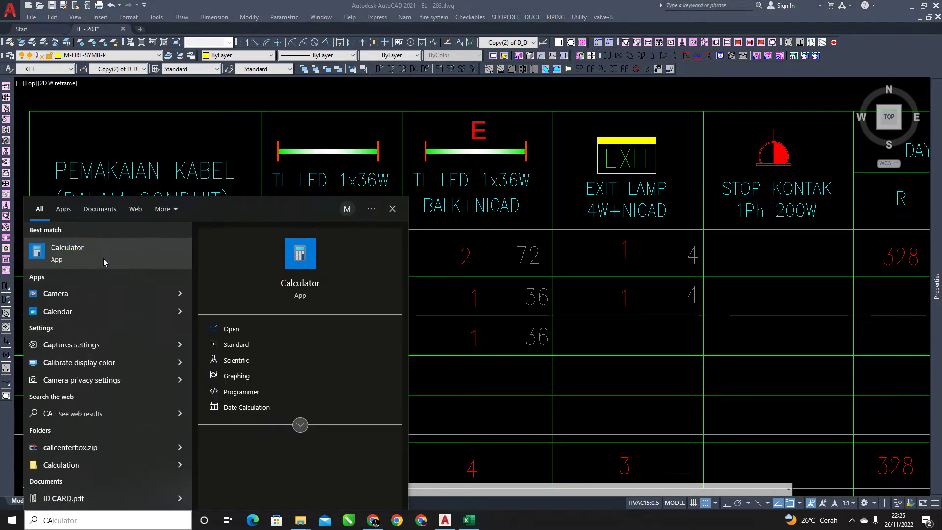
left_click(102, 256)
left_click_drag(157, 126, 529, 138)
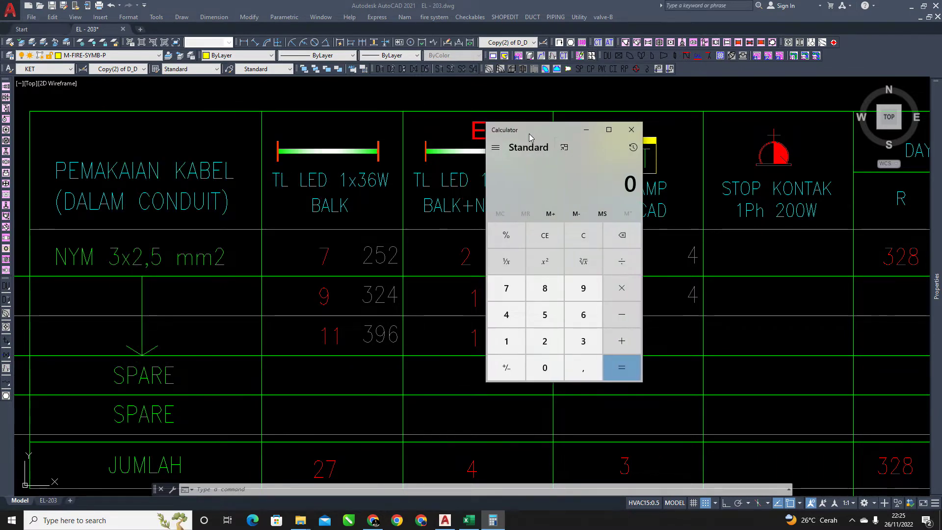
left_click(583, 341)
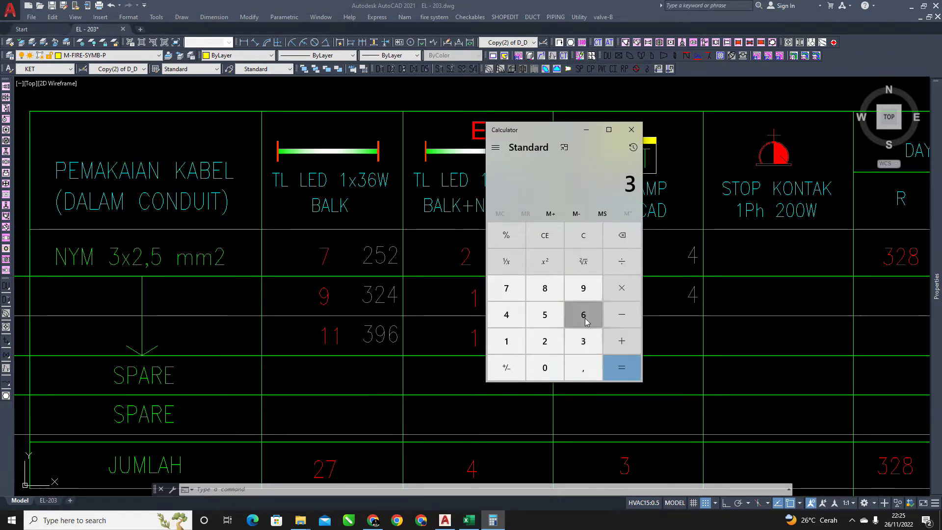
left_click(583, 315)
left_click(622, 290)
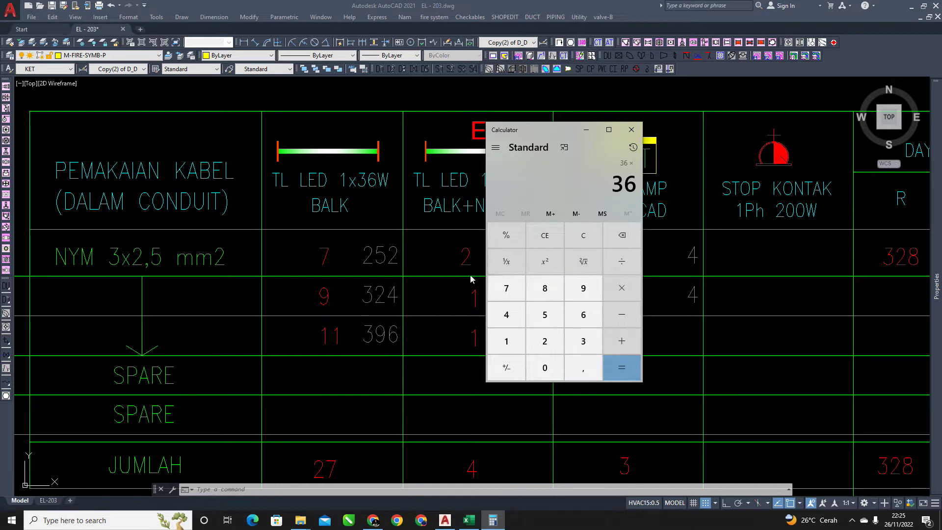
left_click(506, 288)
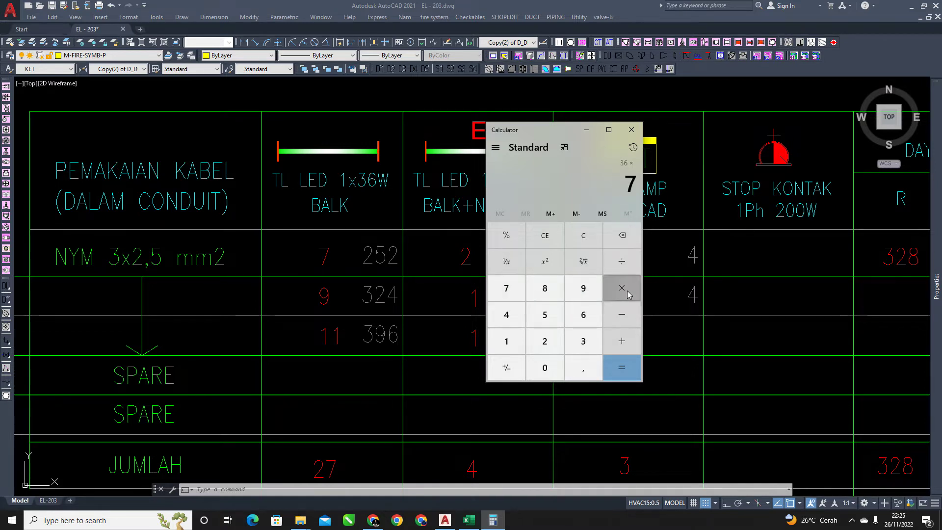
left_click(621, 287)
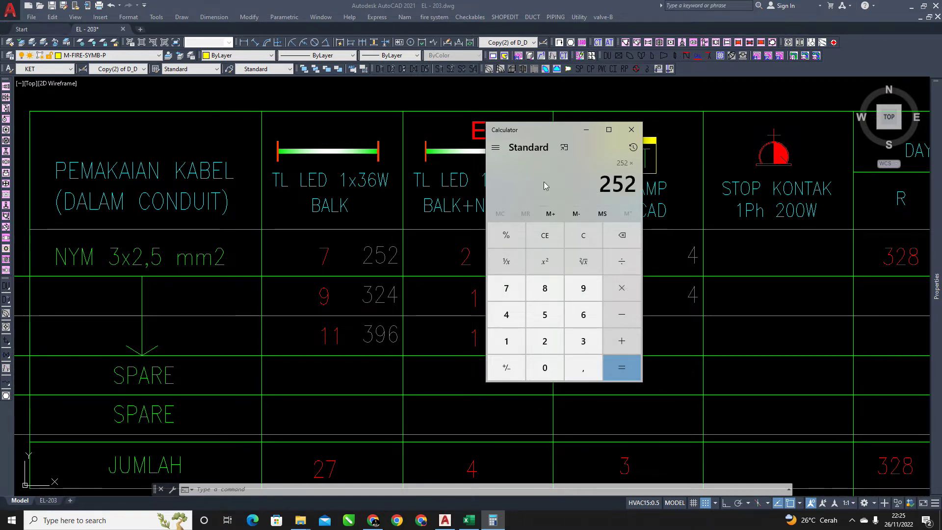
Multiply 36 by 2 in Calculator to check the group 1 load in the TL LED 1x36W BALK+NICAD column
left_click_drag(528, 133, 684, 134)
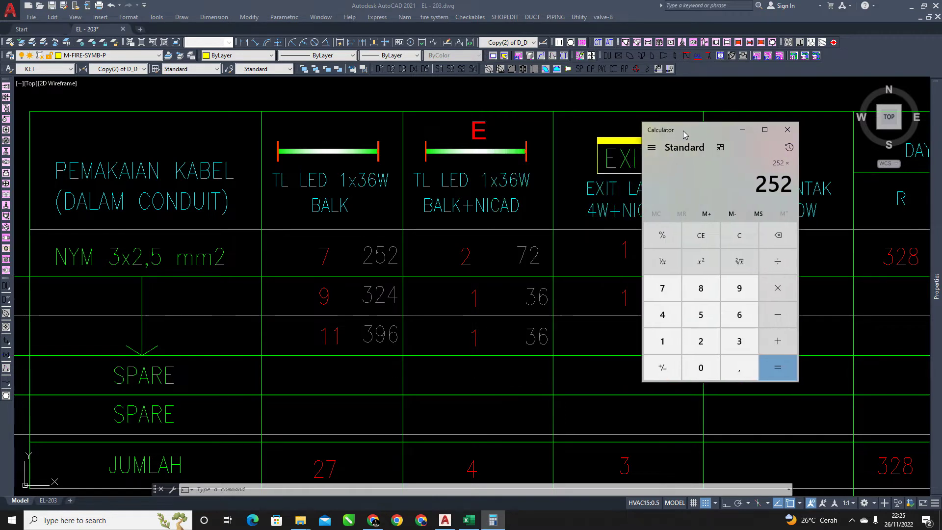
left_click(738, 236)
left_click(736, 340)
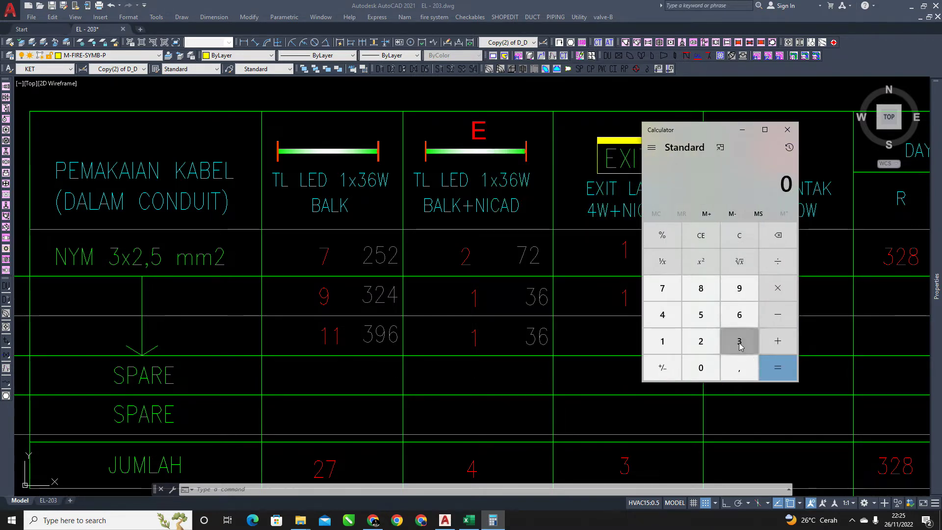
left_click(753, 314)
left_click(775, 288)
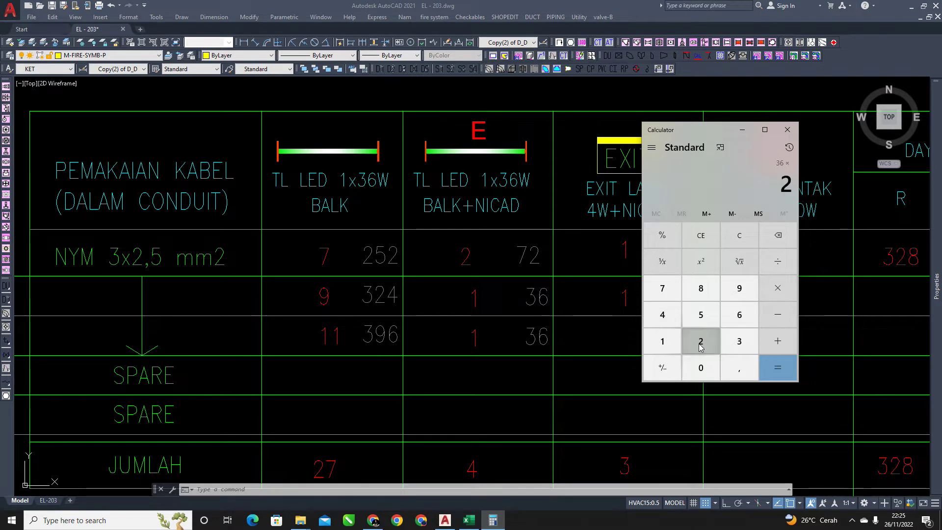
left_click(778, 287)
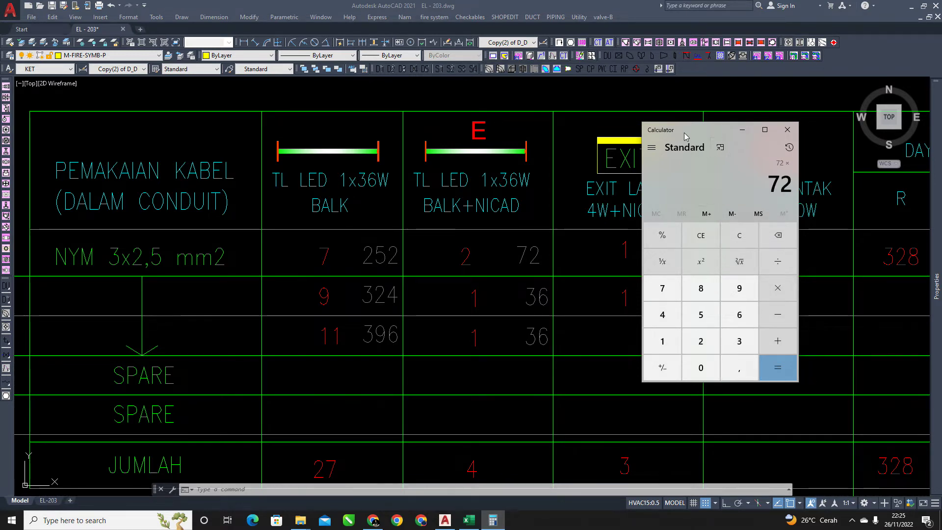
left_click_drag(684, 136, 767, 130)
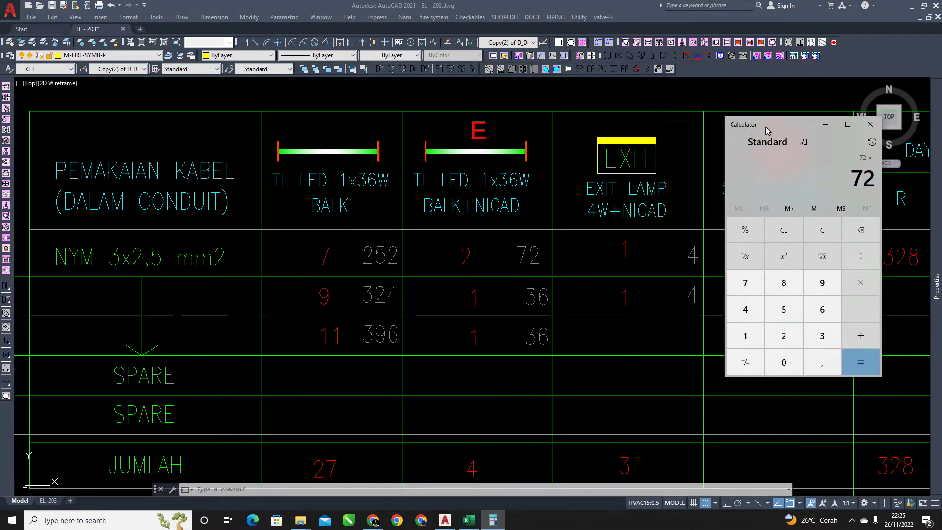
left_click(820, 231)
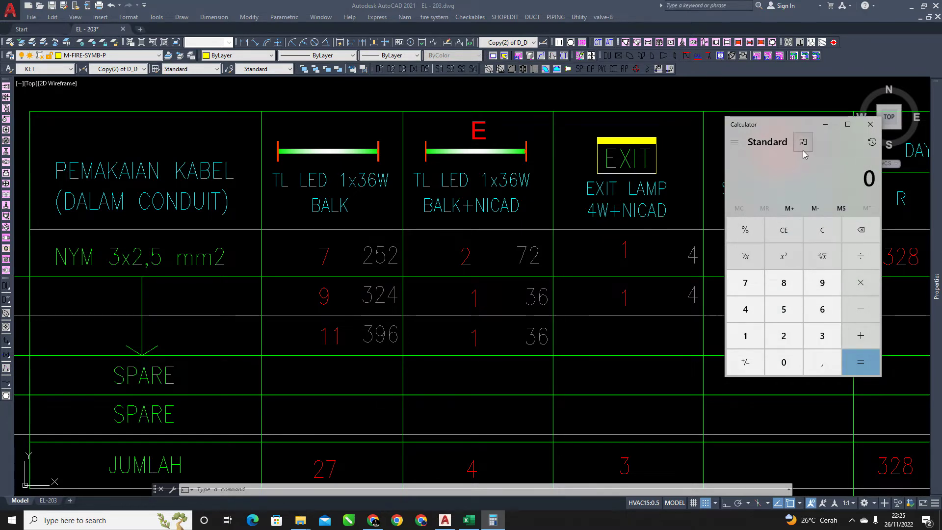
left_click(824, 126)
Copy the group 1 wattages 252, 72 and 4 from the lamp columns to the empty area beside the DAYA TERPASANG columns
mouse_move(630, 280)
middle_mouse_down()
mouse_move(542, 300)
mouse_move(337, 262)
middle_mouse_up()
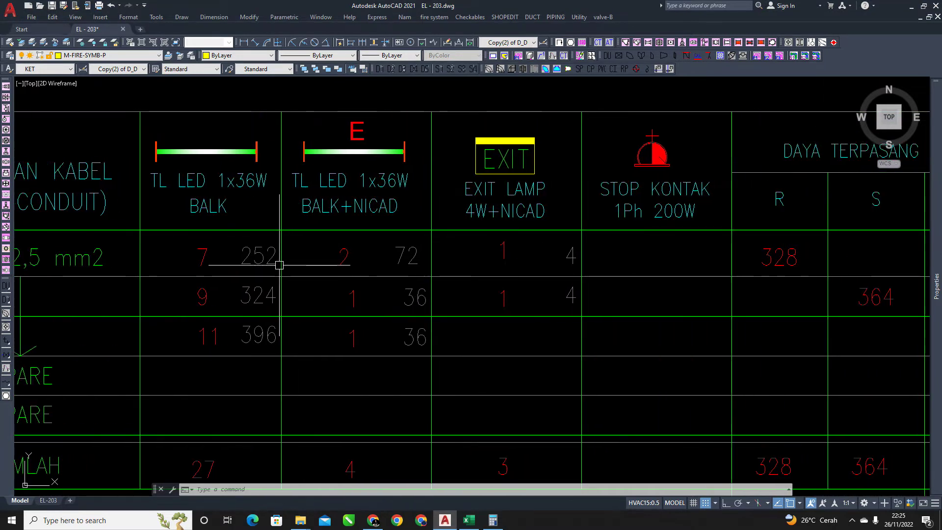
left_click(255, 252)
left_click(444, 264)
left_click(413, 252)
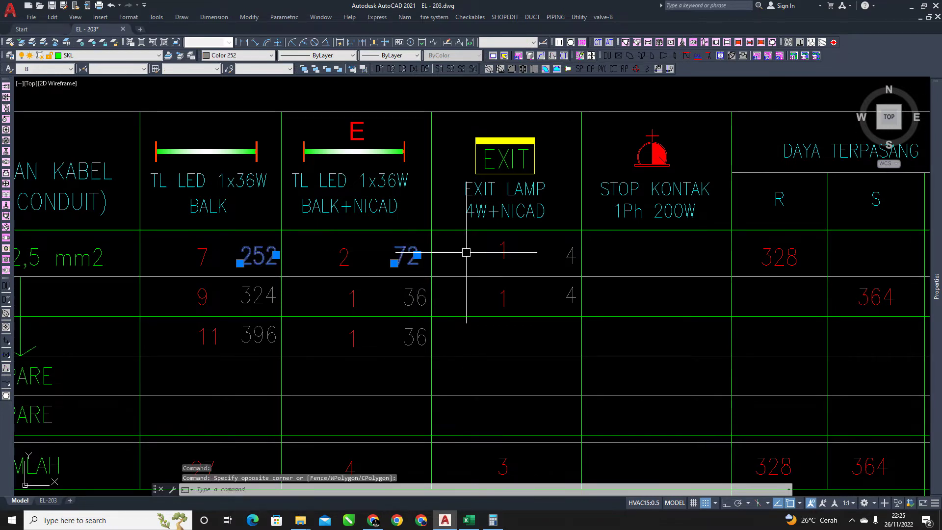
left_click(569, 251)
scroll(554, 277, "down", 4)
type("CZ")
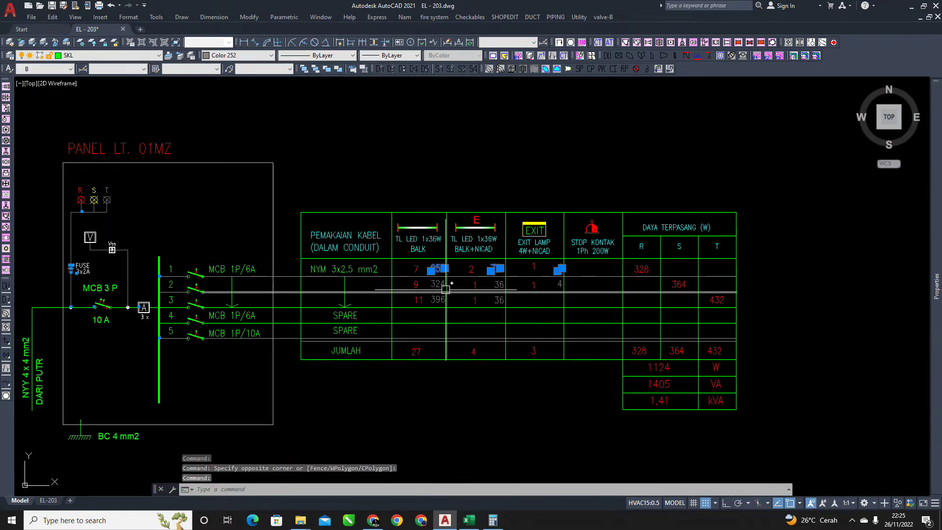
key("space")
scroll(479, 271, "up", 2)
left_click(425, 265)
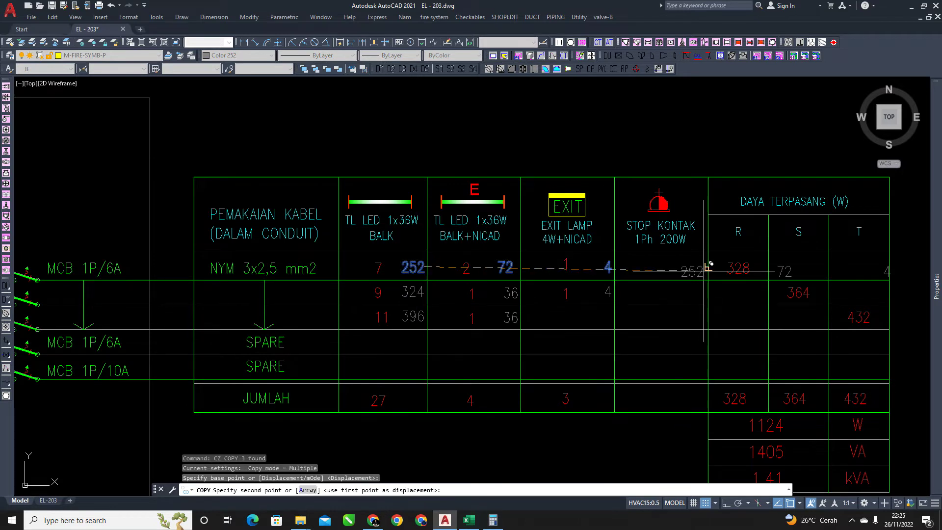
middle_click_drag(709, 267, 384, 269)
scroll(383, 268, "down", 2)
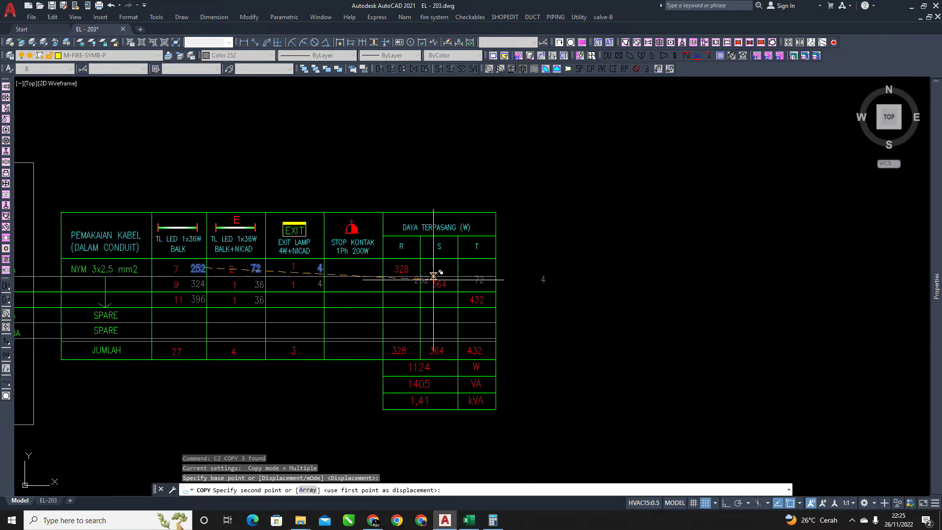
left_click(570, 268)
key("Escape")
key("Escape")
key("Escape")
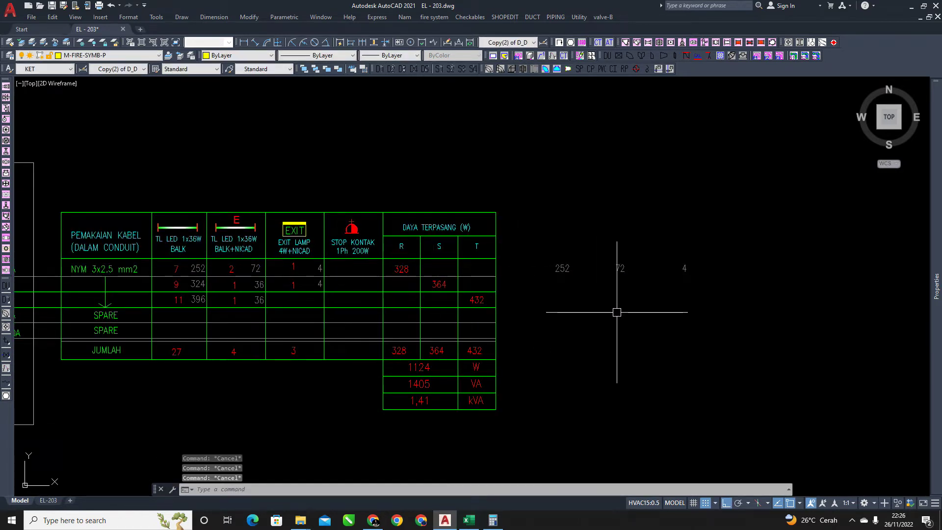
Sum the three copied group 1 wattages and place the total as new text beside the table's first load row
type("aa")
key("space")
left_click(538, 238)
left_click(797, 346)
key("space")
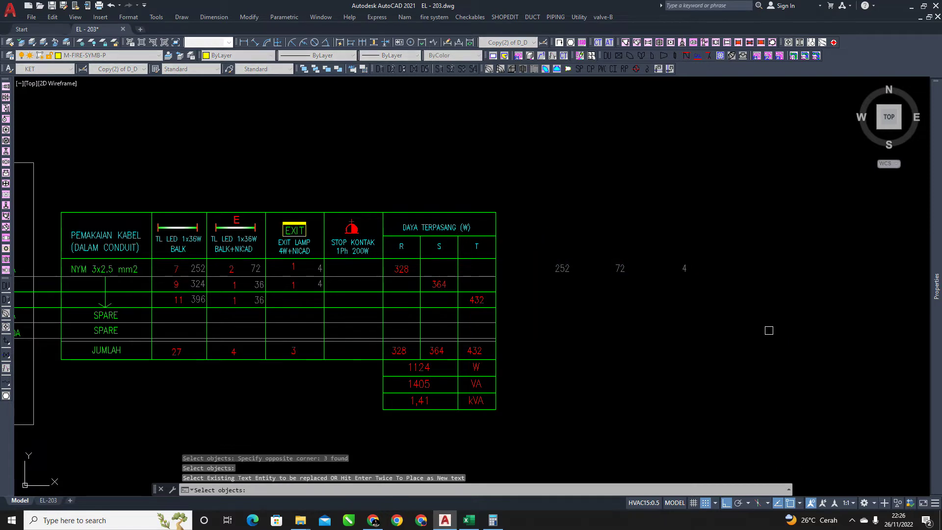
key("Return")
key("Return")
scroll(527, 248, "up", 2)
left_click(510, 269)
key("Escape")
key("Escape")
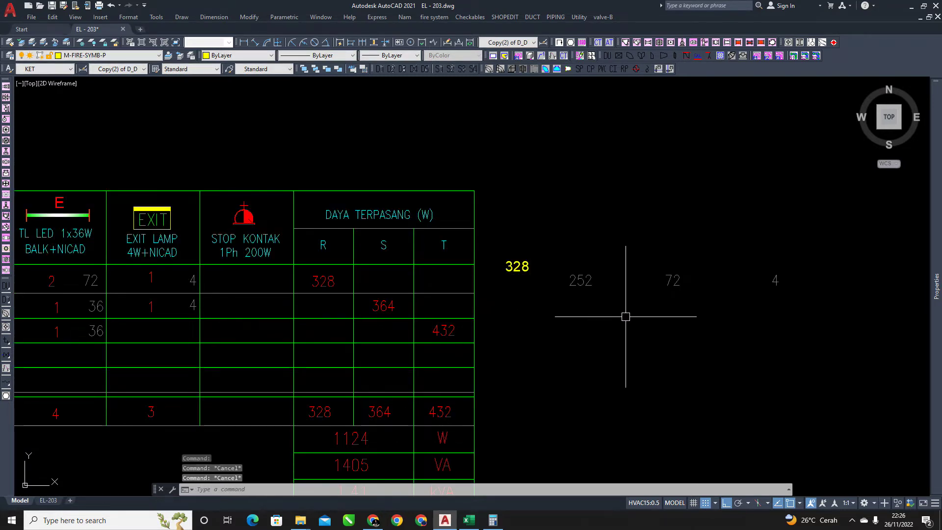
Erase the three copied group 1 wattages beside the load table, keeping their summed total
left_click(780, 333)
left_click(539, 179)
type("e")
key("space")
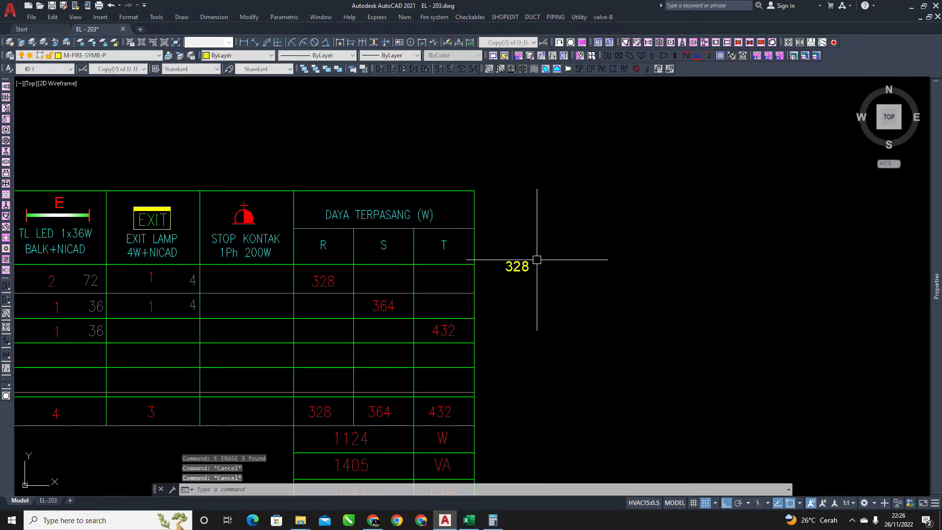
Compare the placed group 1 total with the R-phase load and the group 1 lamp wattages in the load table
mouse_move(537, 260)
middle_mouse_down()
mouse_move(536, 287)
mouse_move(568, 286)
middle_mouse_up()
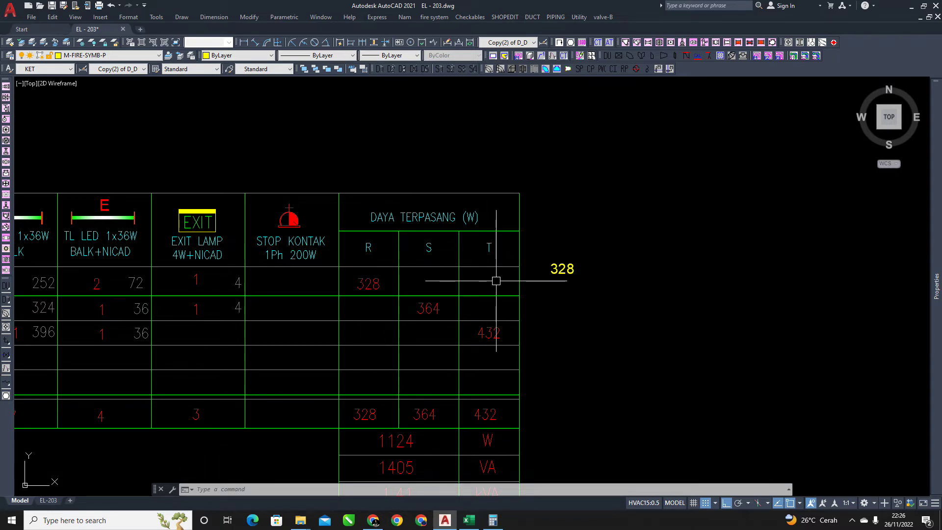
left_click(590, 287)
left_click(566, 250)
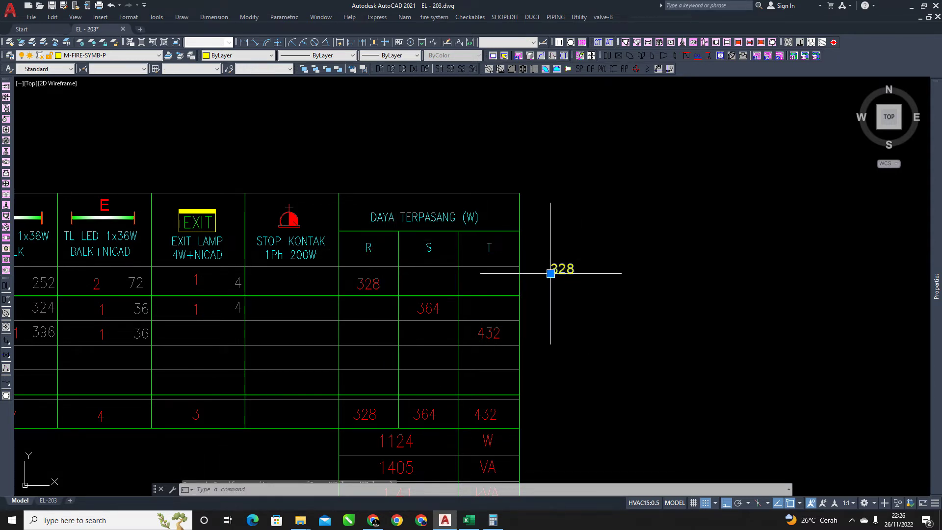
key("Escape")
middle_click_drag(498, 319, 729, 305)
middle_click_drag(397, 300, 529, 294)
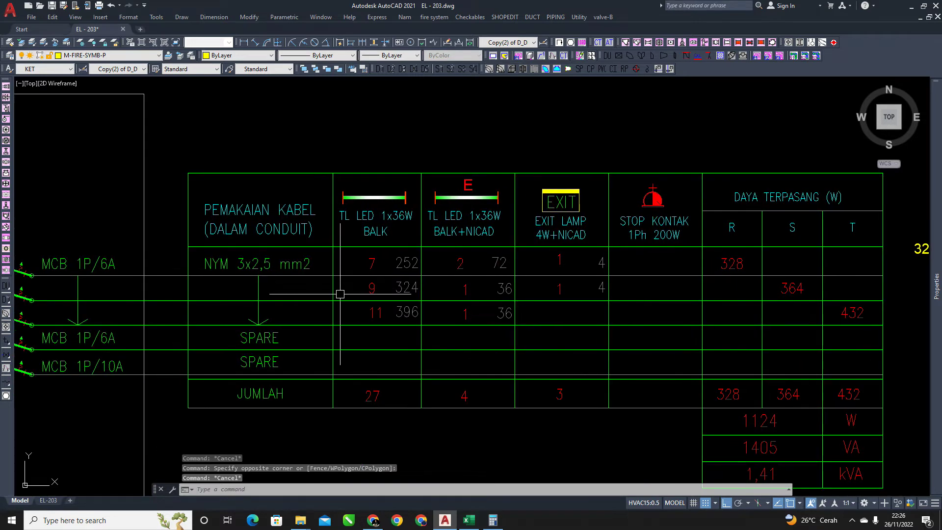
middle_click_drag(340, 294, 476, 296)
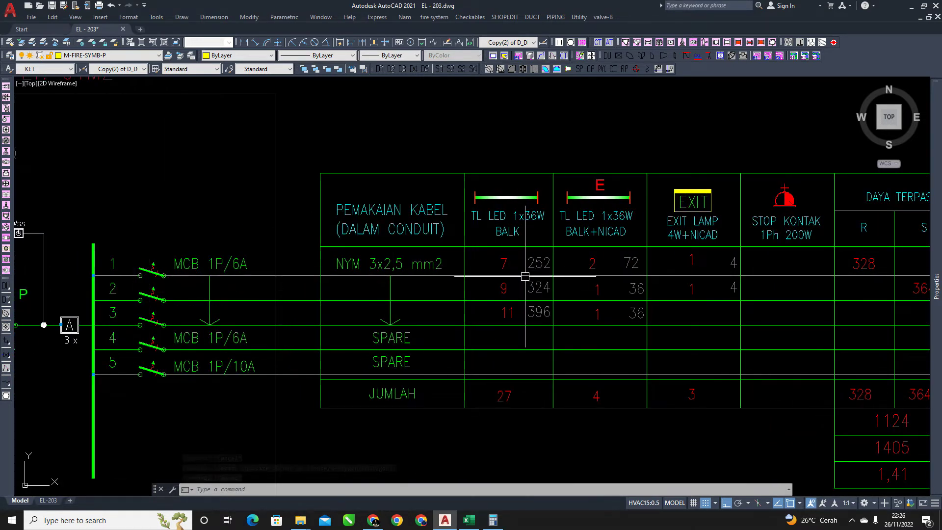
Examine the group 2 lamps on the lighting plan and the matching quantities and wattages in the load table
middle_click_drag(509, 296, 476, 299)
scroll(477, 299, "down", 10)
scroll(243, 163, "up", 8)
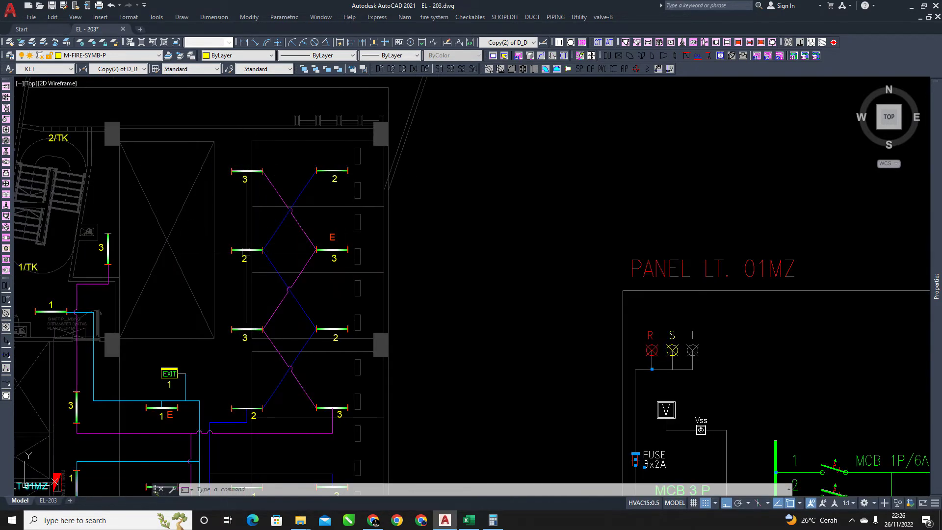
middle_click_drag(254, 408, 254, 297)
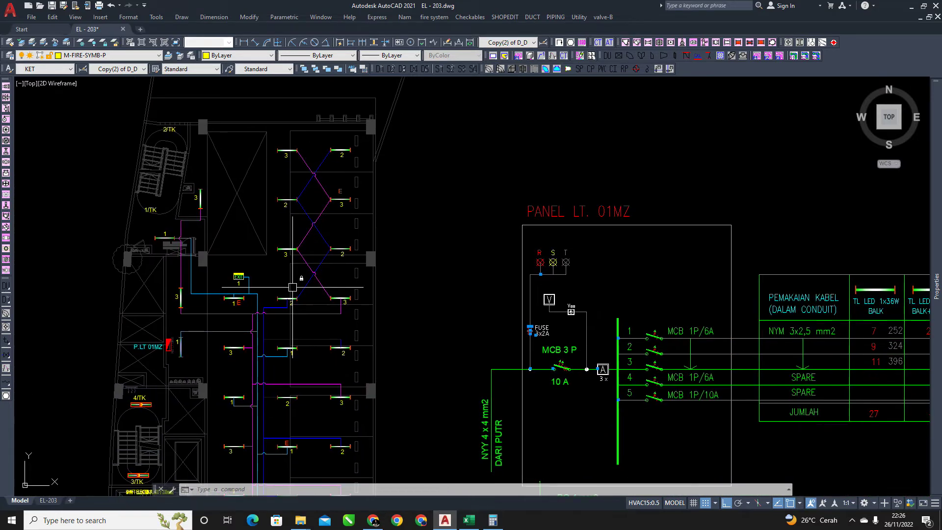
middle_click_drag(321, 358, 321, 322)
middle_click_drag(578, 350, 405, 341)
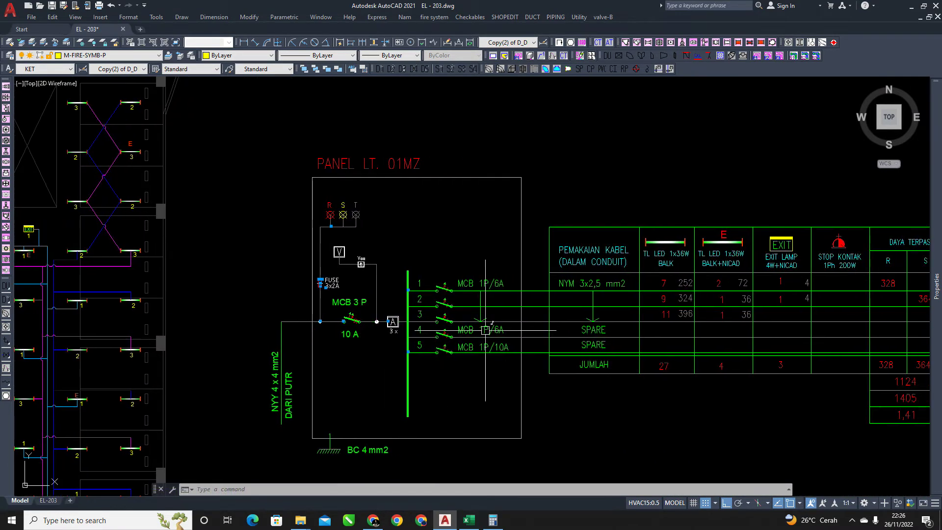
scroll(560, 288, "up", 2)
middle_click_drag(666, 312, 623, 328)
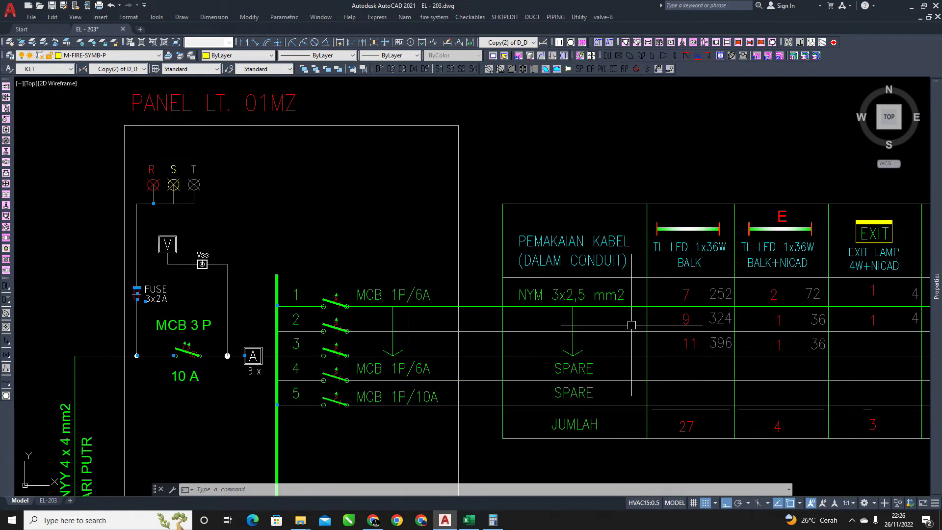
mouse_move(714, 324)
middle_mouse_down()
mouse_move(330, 309)
mouse_move(318, 299)
mouse_move(335, 302)
middle_mouse_up()
scroll(267, 300, "up", 3)
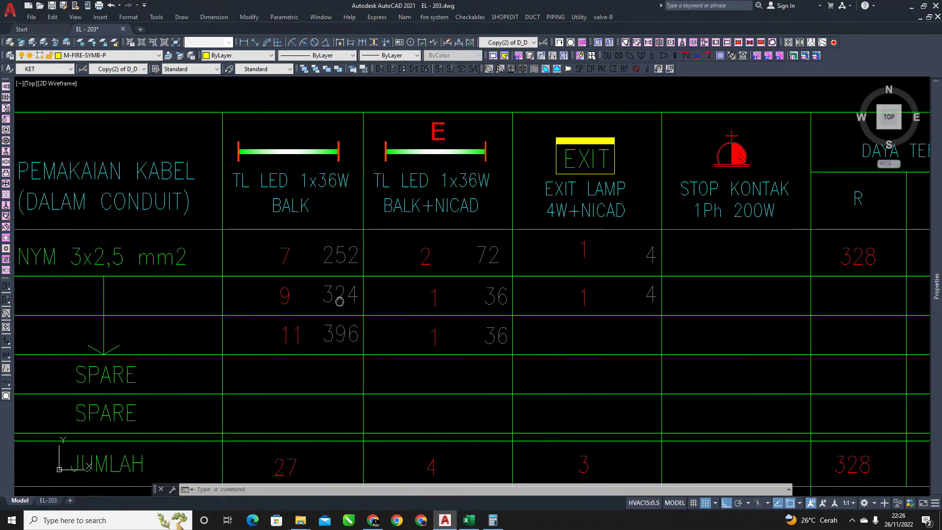
Multiply 36 by 9 in Calculator to check the group 2 load in the TL LED 1x36W BALK column
left_click(493, 520)
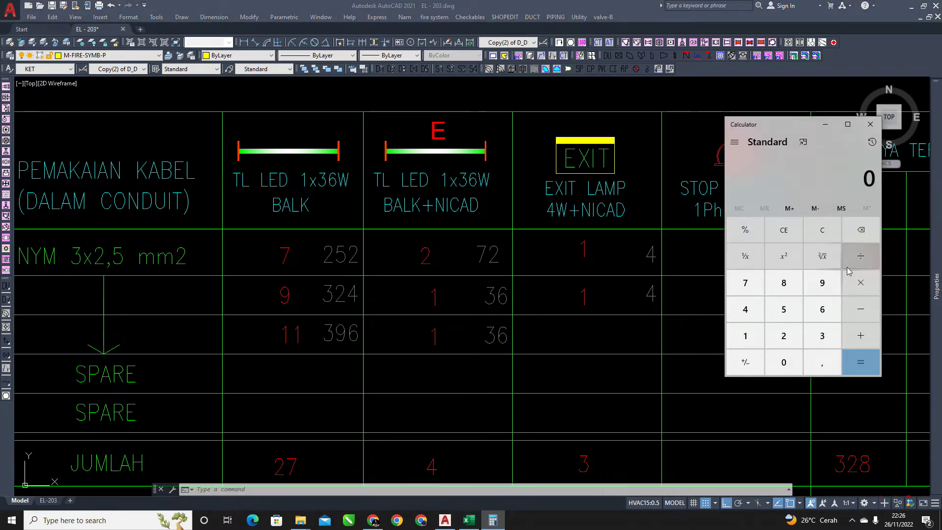
left_click(822, 335)
left_click(823, 316)
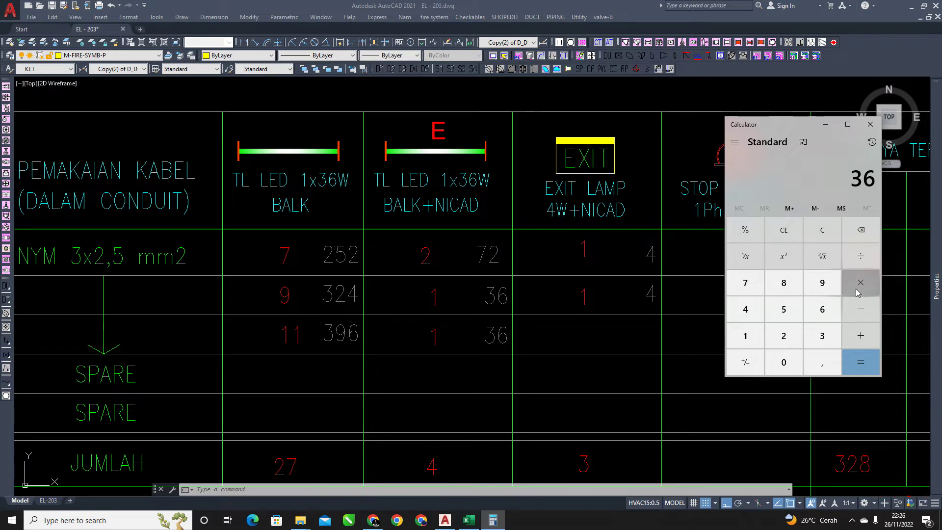
left_click(822, 282)
left_click(860, 283)
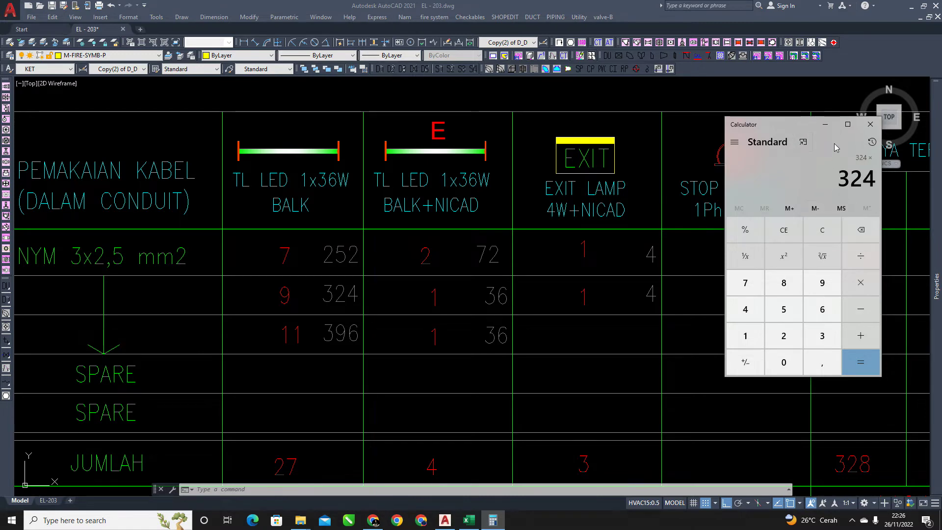
left_click(826, 125)
Copy the group 2 wattages 324, 36 and 4 from the lamp columns horizontally to the empty area beside the load table
scroll(252, 269, "down", 2)
key("Escape")
key("Escape")
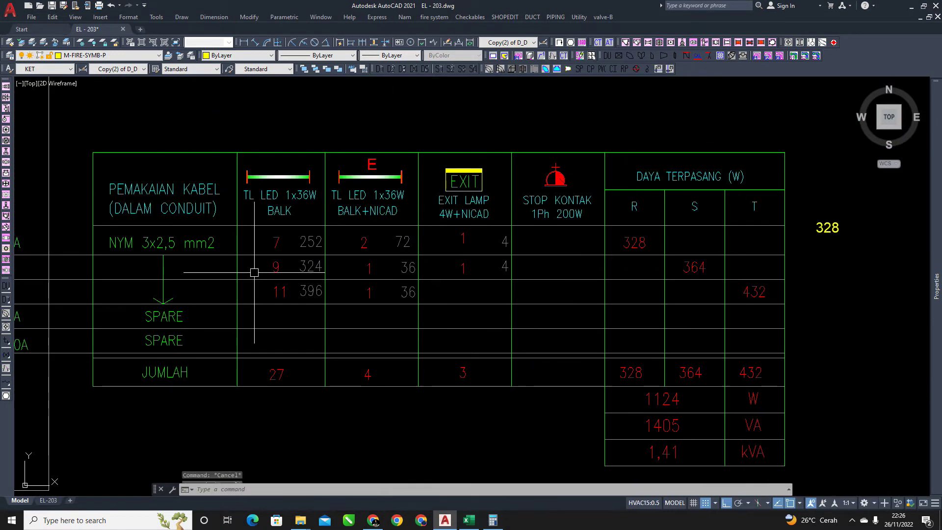
left_click(310, 266)
left_click(410, 267)
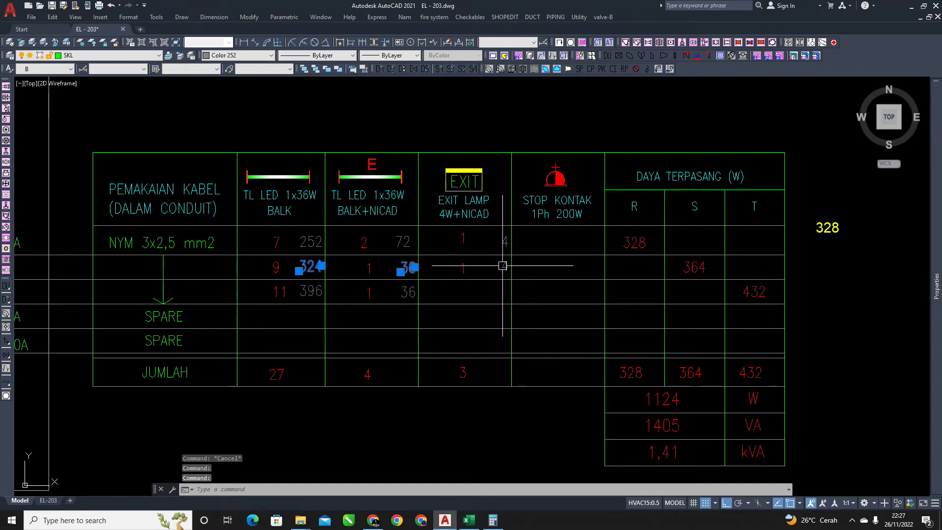
left_click(504, 266)
type("cz")
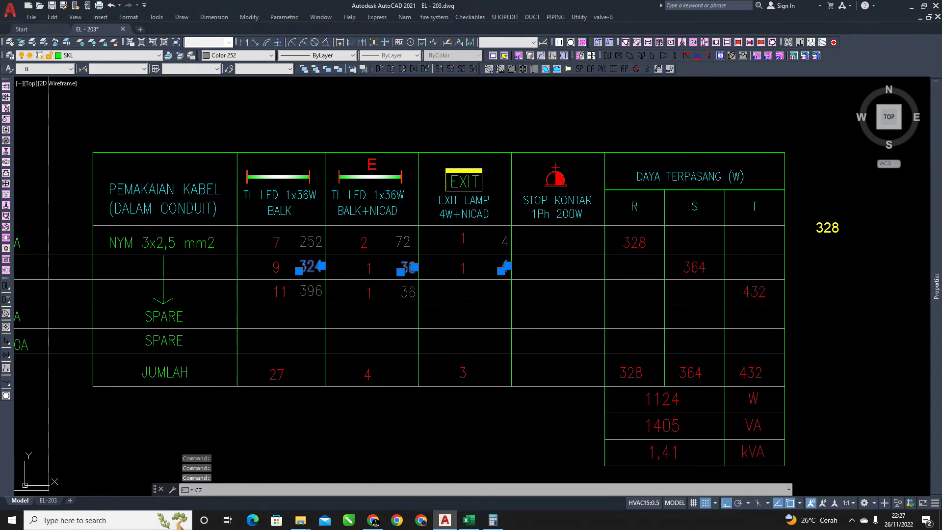
key("Return")
left_click(501, 269)
middle_click_drag(711, 295, 228, 302)
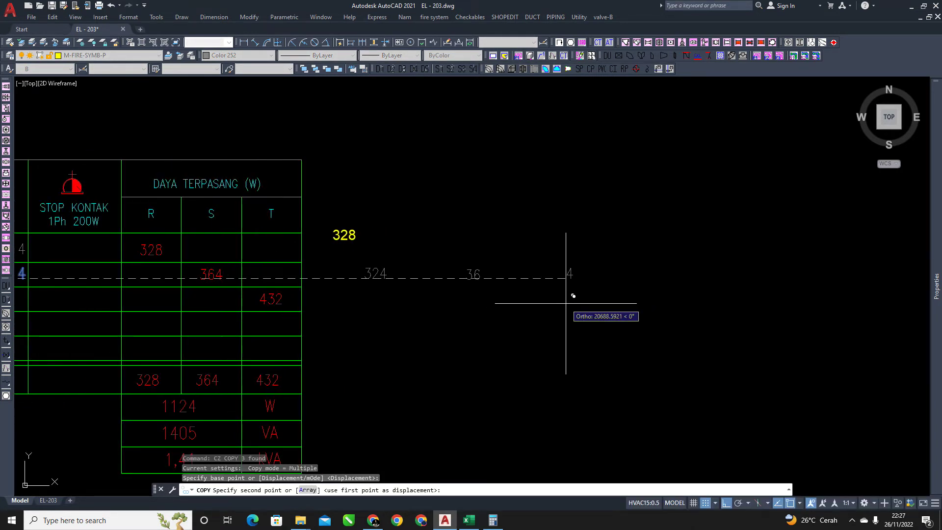
key("Escape")
key("Escape")
Sum the three copied group 2 wattages and place the total as new text below the group 1 total
type("s2")
key("Return")
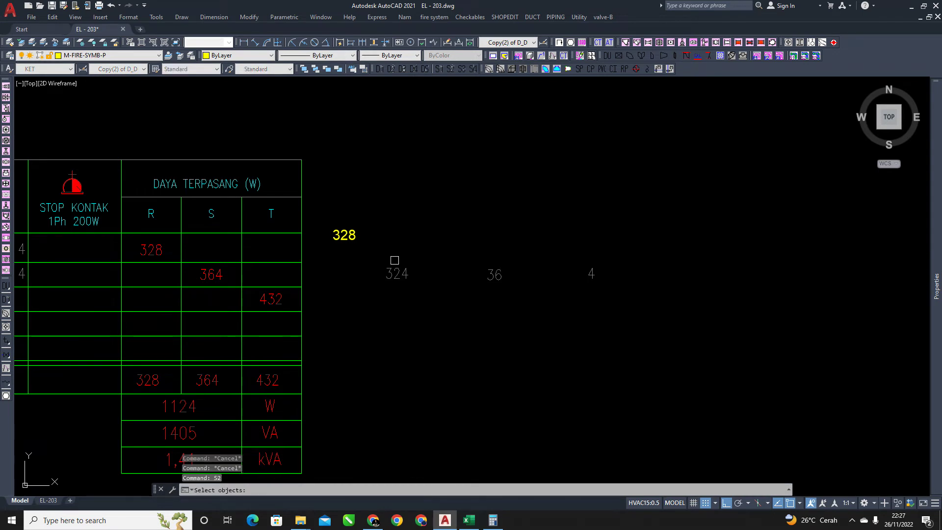
left_click(374, 260)
left_click(685, 329)
key("Return")
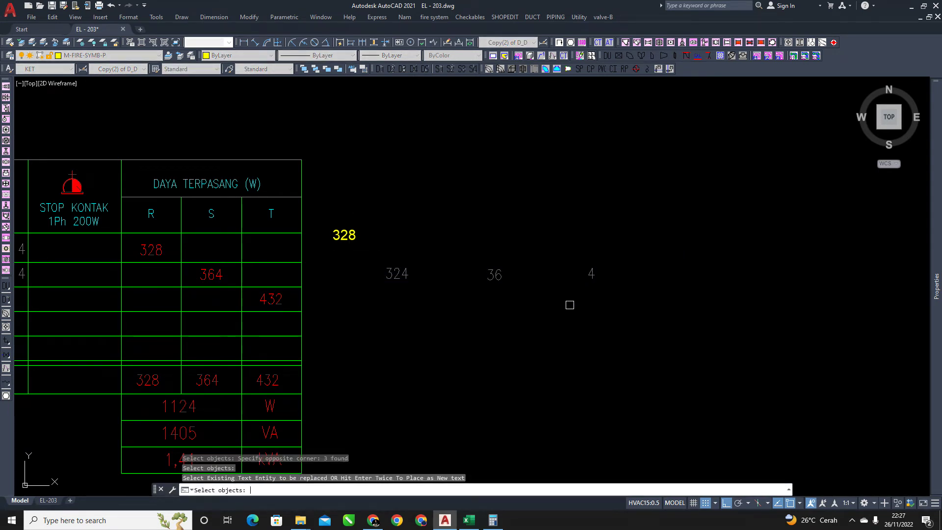
key("Return")
key("Return")
left_click(352, 287)
scroll(344, 286, "up", 4)
key("Escape")
Erase the copied group 2 wattages 324, 36 and 4 from the empty area beside the load table
middle_click_drag(335, 293, 461, 300)
scroll(462, 299, "down", 2)
middle_click_drag(285, 246, 415, 251)
scroll(358, 173, "up", 2)
scroll(387, 244, "down", 3)
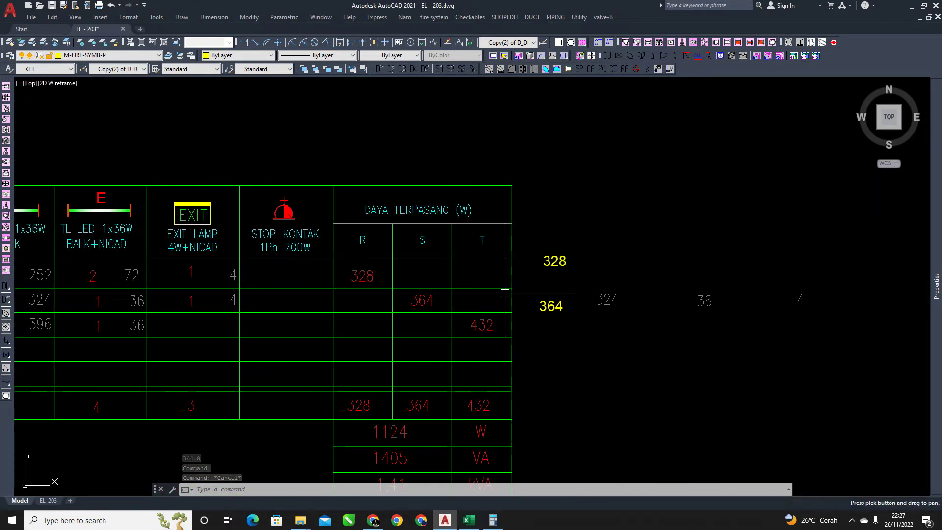
left_click(853, 369)
left_click(591, 270)
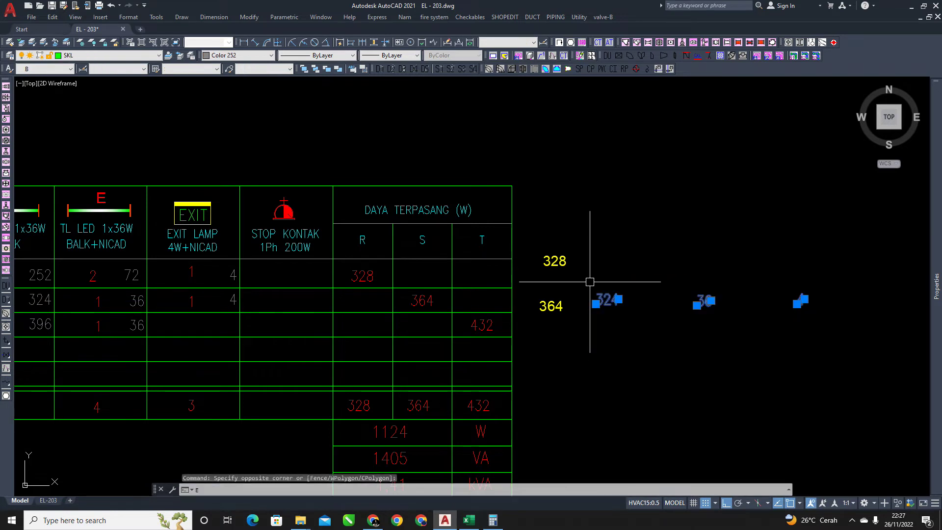
type("e")
key("Return")
key("Escape")
key("Escape")
Examine the group 3 lamps on the lighting plan and the matching quantities and wattages in the load table
middle_click_drag(455, 319, 473, 318)
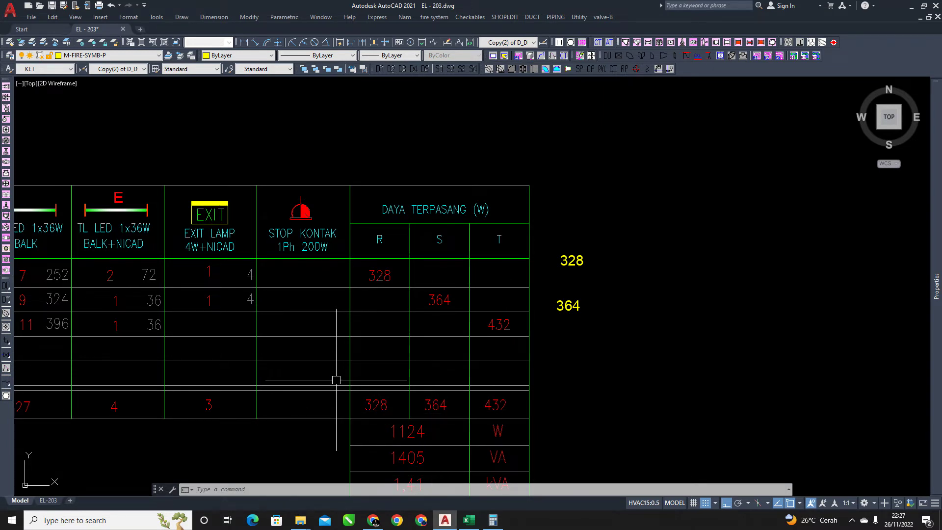
middle_click_drag(121, 315, 302, 293)
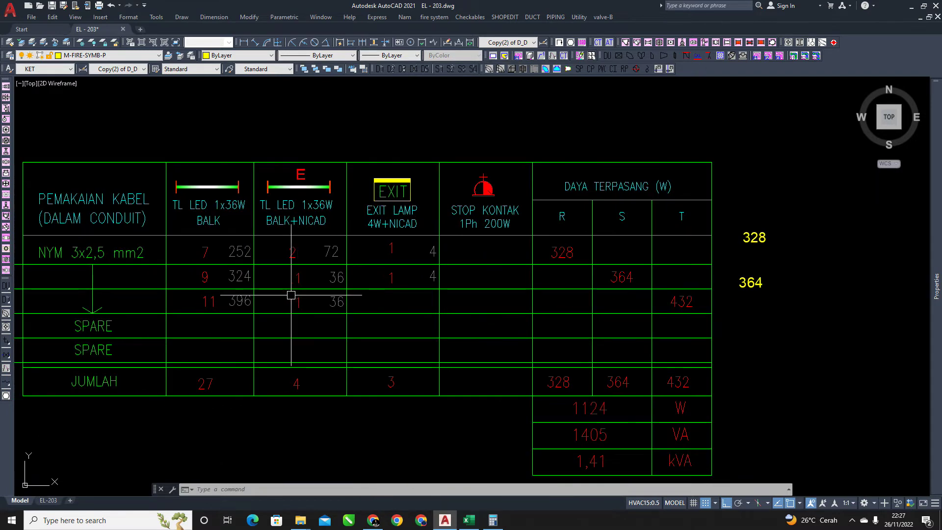
mouse_move(255, 311)
middle_mouse_down()
mouse_move(478, 303)
mouse_move(450, 305)
middle_mouse_up()
middle_click_drag(507, 305, 357, 309)
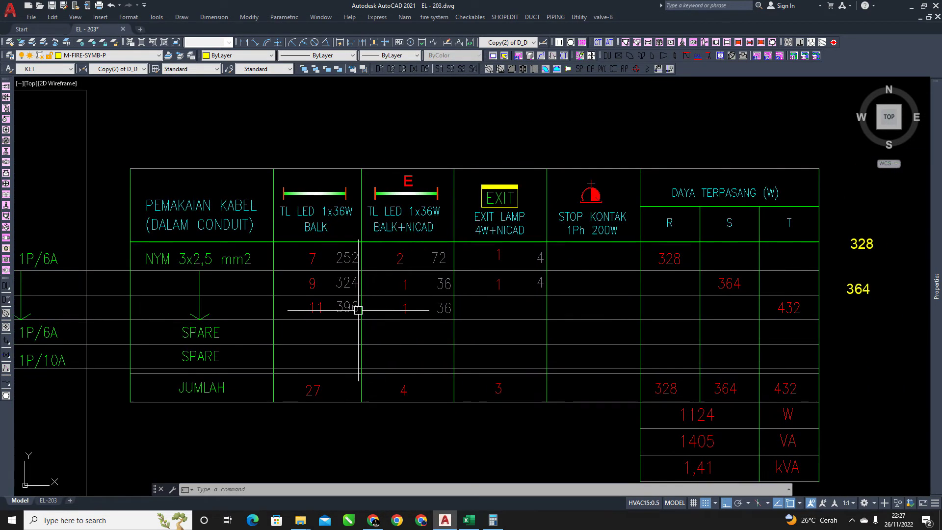
middle_click_drag(266, 324, 309, 294)
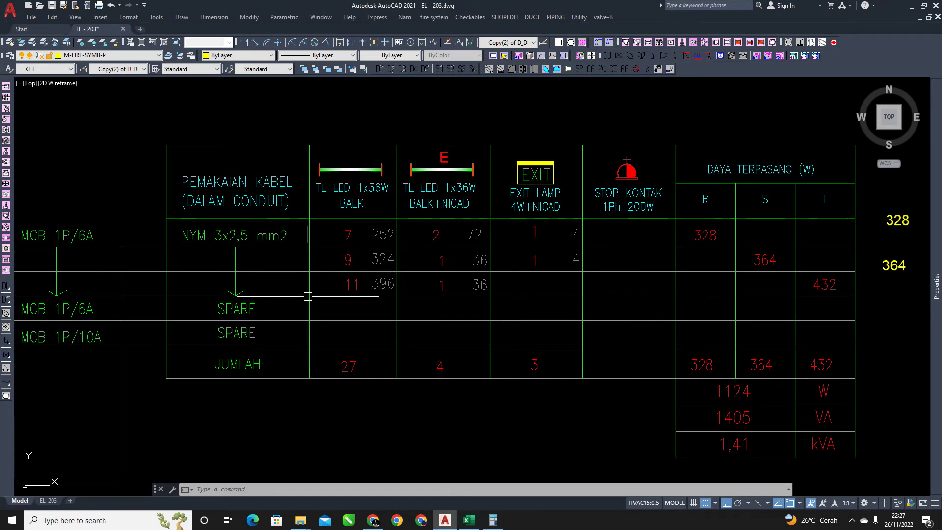
middle_click_drag(196, 294, 357, 273)
scroll(260, 273, "down", 5)
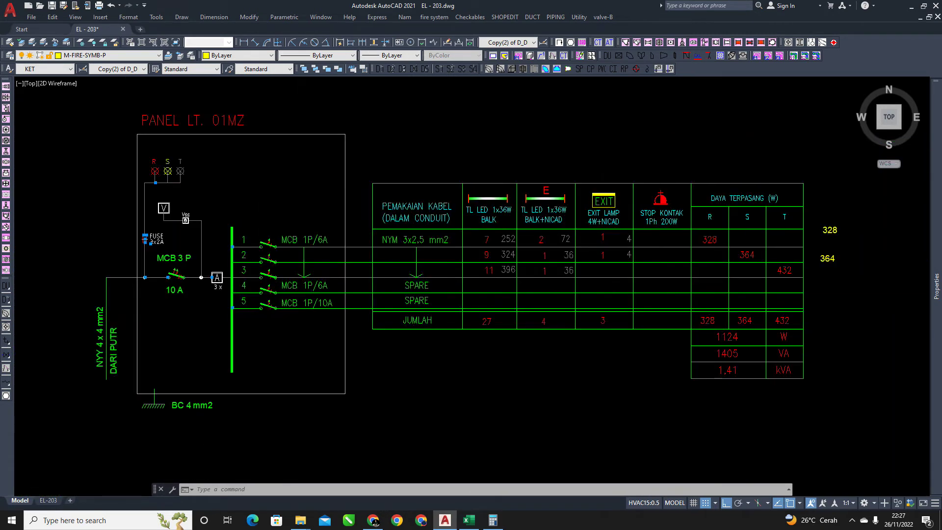
scroll(249, 273, "up", 5)
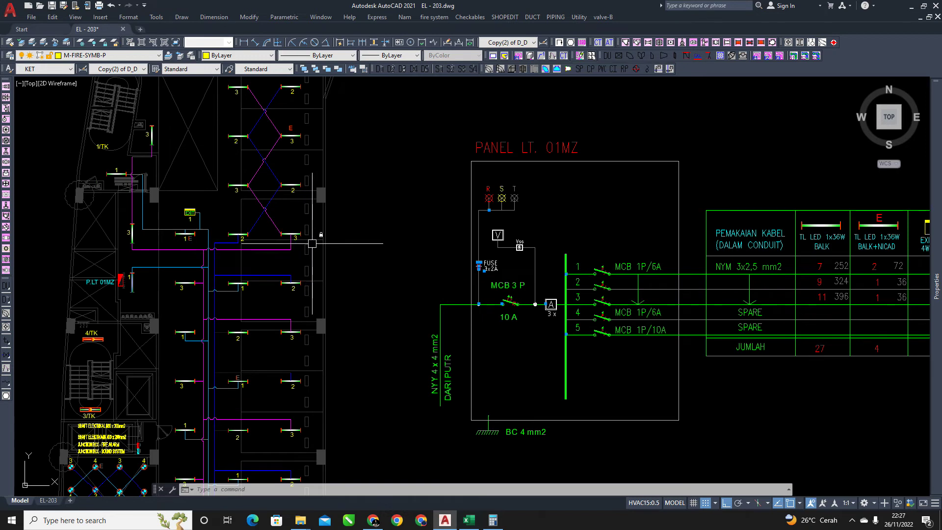
middle_click_drag(213, 86, 209, 130)
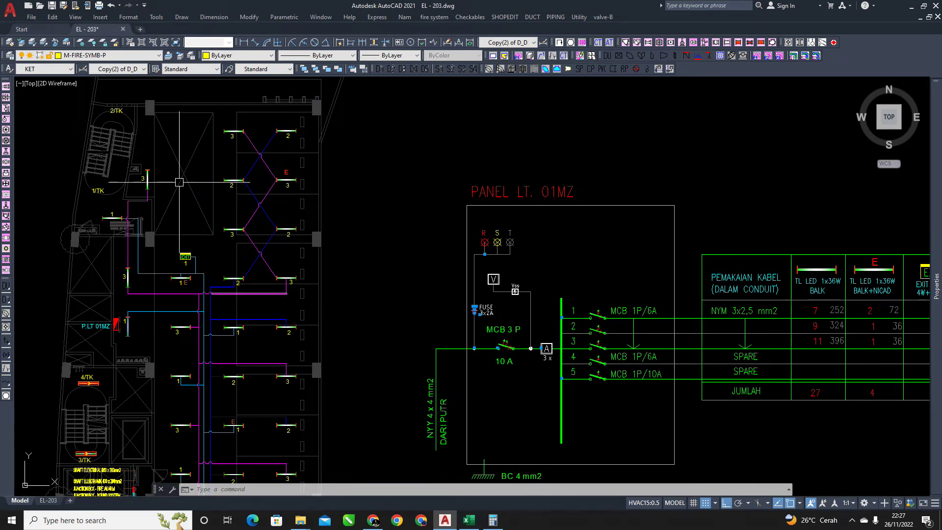
mouse_move(539, 282)
middle_mouse_down()
mouse_move(459, 250)
mouse_move(417, 248)
mouse_move(294, 284)
middle_mouse_up()
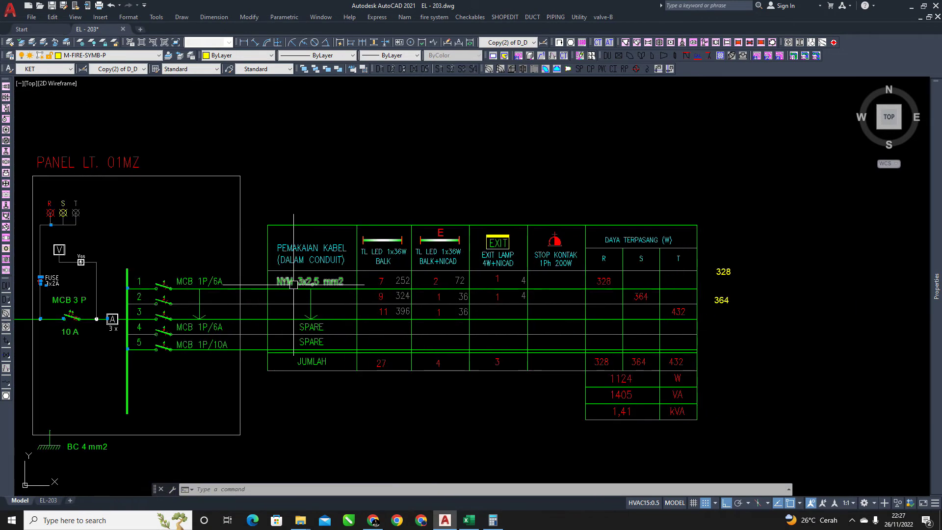
scroll(422, 347, "up", 4)
middle_click_drag(378, 245, 379, 327)
middle_click_drag(523, 274, 477, 286)
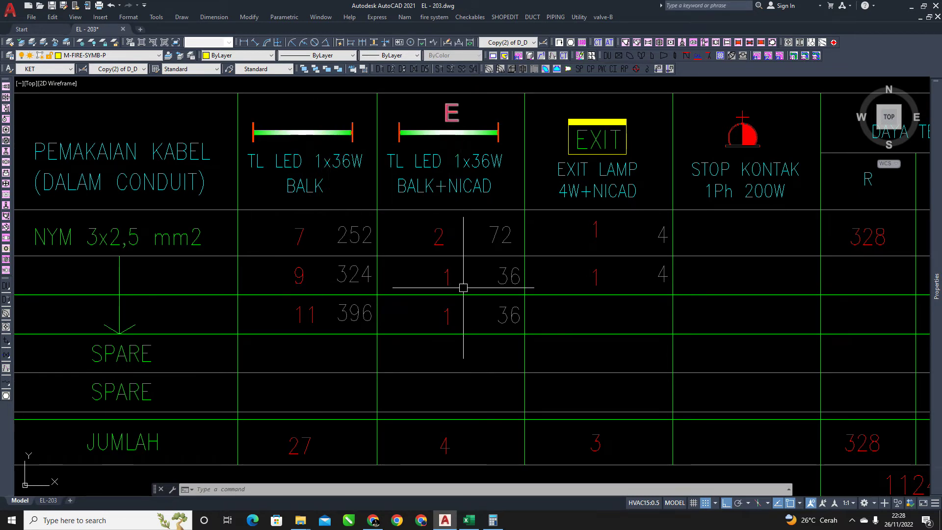
middle_click_drag(500, 338, 461, 332)
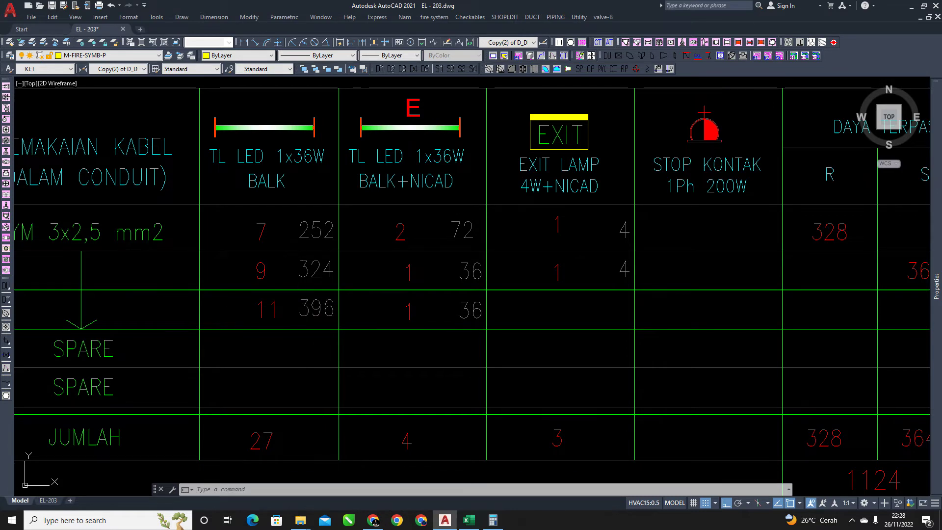
Copy the group 3 wattages 396 and 36 from the lamp columns horizontally to the empty area beside the load table
left_click(317, 307)
left_click(452, 306)
type("cz")
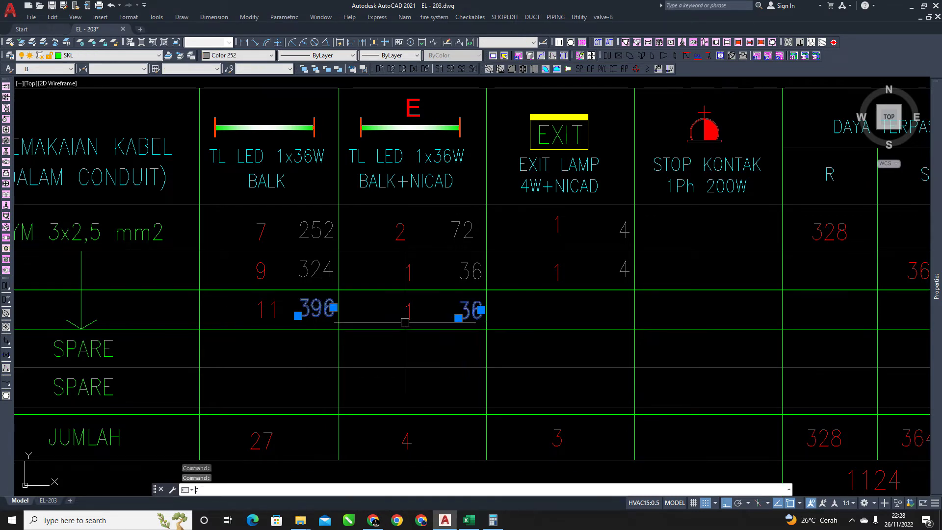
key("Return")
left_click(457, 309)
scroll(458, 311, "down", 4)
middle_click_drag(532, 301, 370, 326)
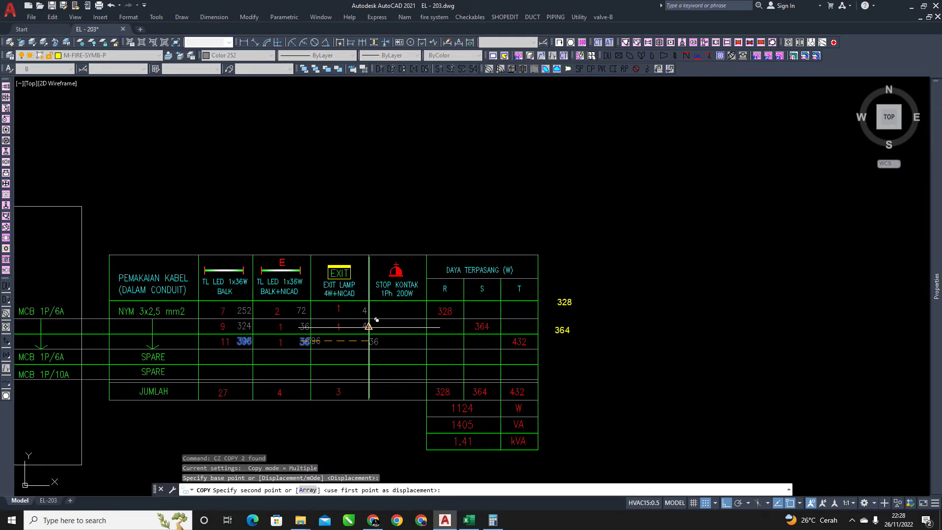
left_click(677, 349)
key("Escape")
key("Escape")
Sum the two copied group 3 wattages and place the total as new text below the group 2 total
type("s2")
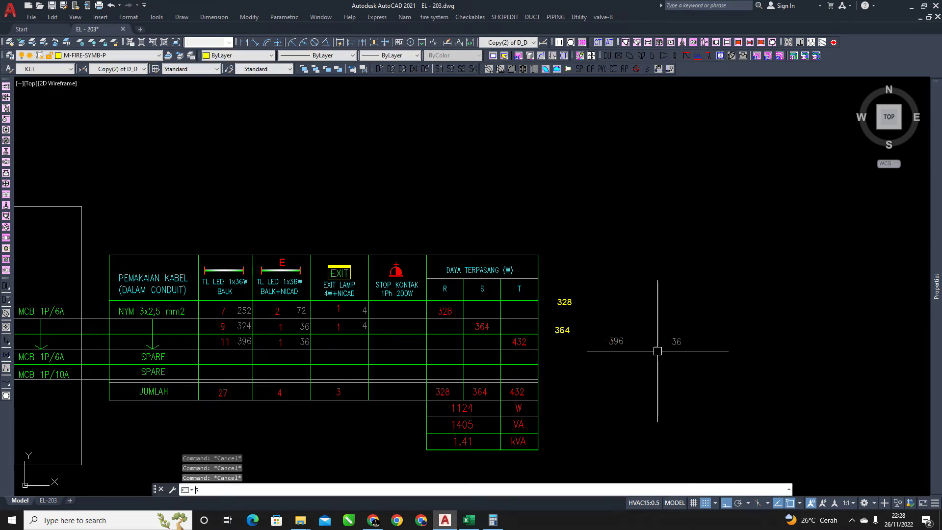
key("Return")
left_click(571, 311)
left_click(713, 380)
key("Return")
key("Return")
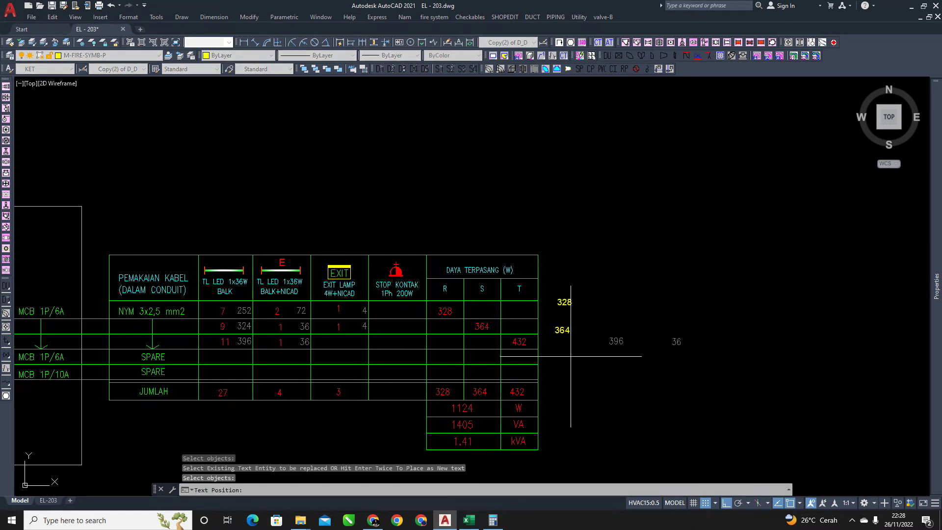
scroll(557, 353, "up", 4)
left_click(563, 351)
scroll(562, 351, "down", 3)
key("Escape")
key("Escape")
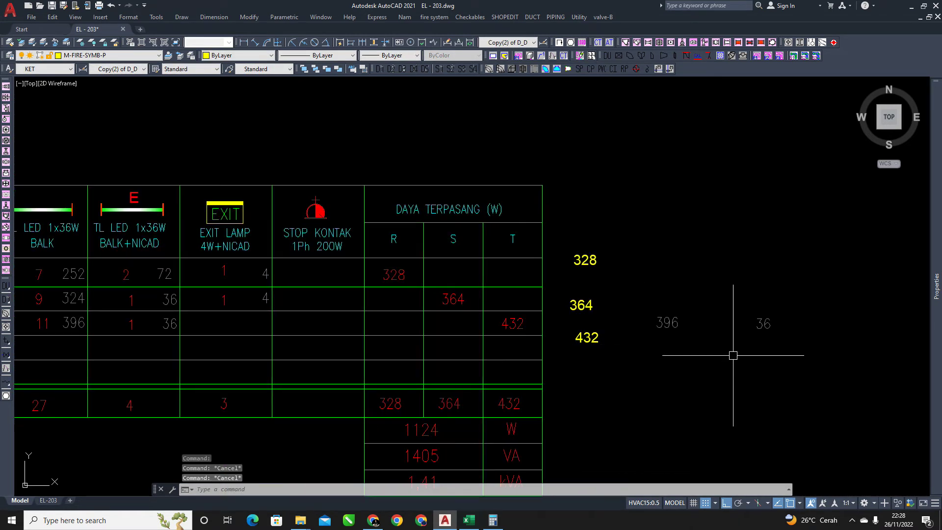
Erase the copied group 3 wattages 396 and 36 from the area beside the load table
left_click(846, 368)
left_click(656, 294)
type("e")
key("Return")
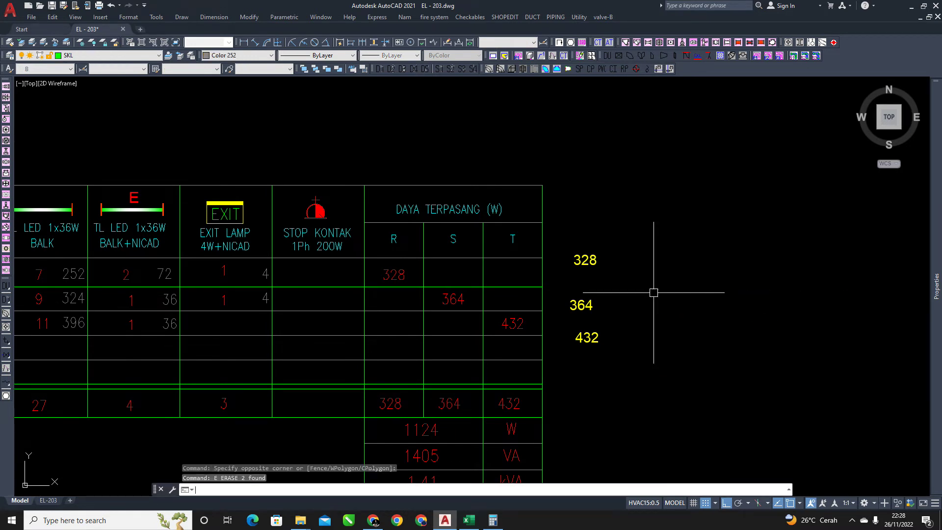
Sum the R, S and T phase totals in the JUMLAH row and place the result as new text beside that row
middle_click_drag(553, 412, 584, 358)
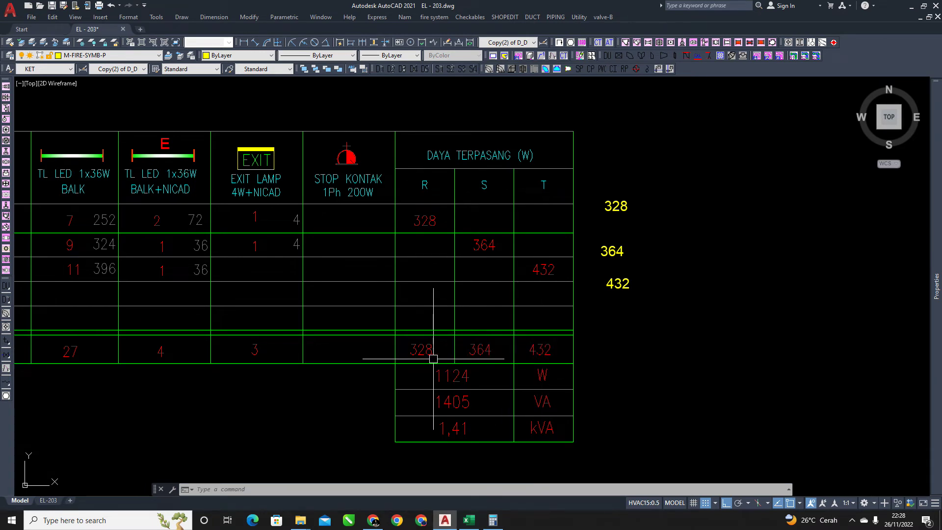
middle_click_drag(497, 373, 466, 355)
key("Escape")
key("Escape")
key("Escape")
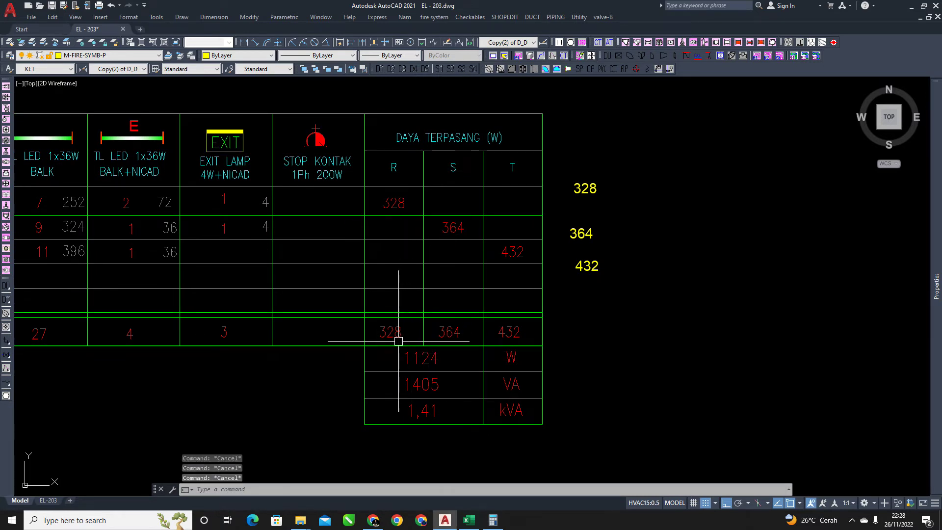
type("s2")
key("Return")
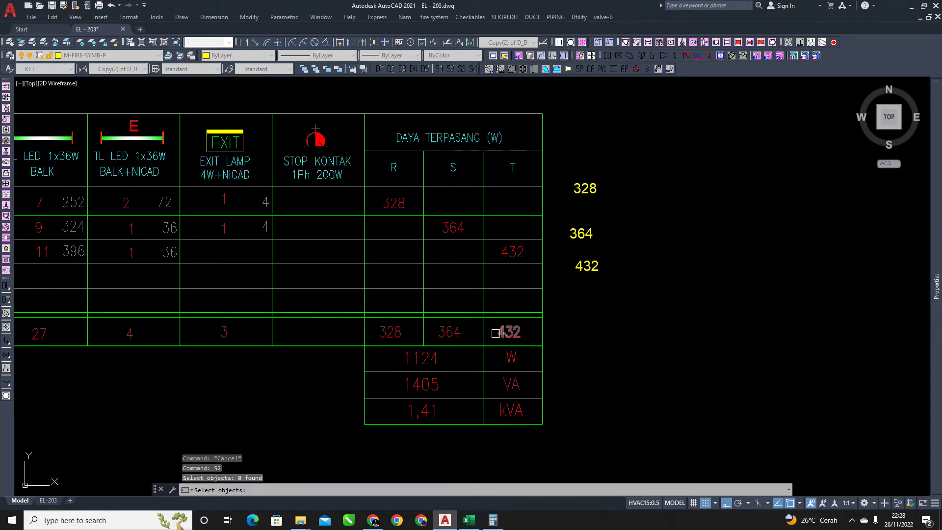
scroll(404, 332, "up", 4)
left_click(357, 317)
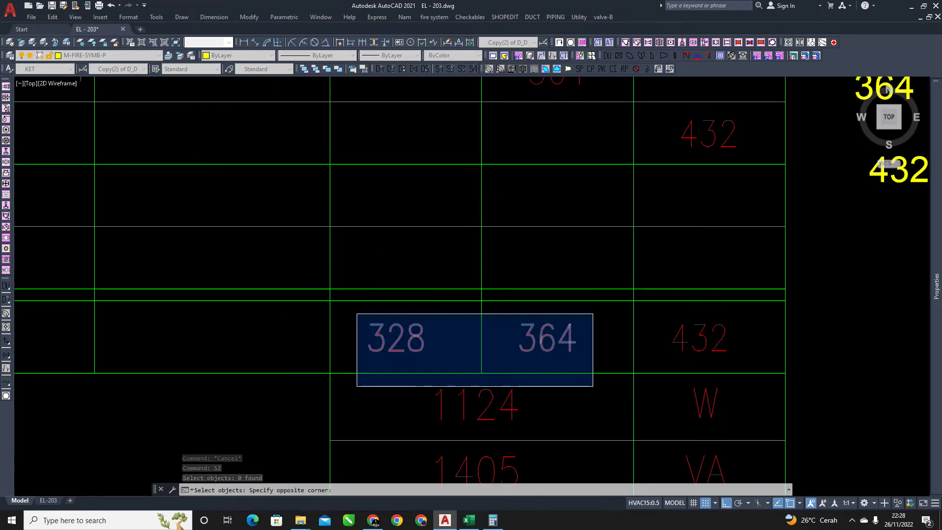
scroll(593, 385, "down", 2)
left_click(725, 374)
key("Return")
key("Return")
left_click(742, 367)
middle_click_drag(767, 377, 673, 300)
key("Escape")
Examine the total load in W, VA and kVA below the JUMLAH row against the summed phase loads
left_click(441, 334)
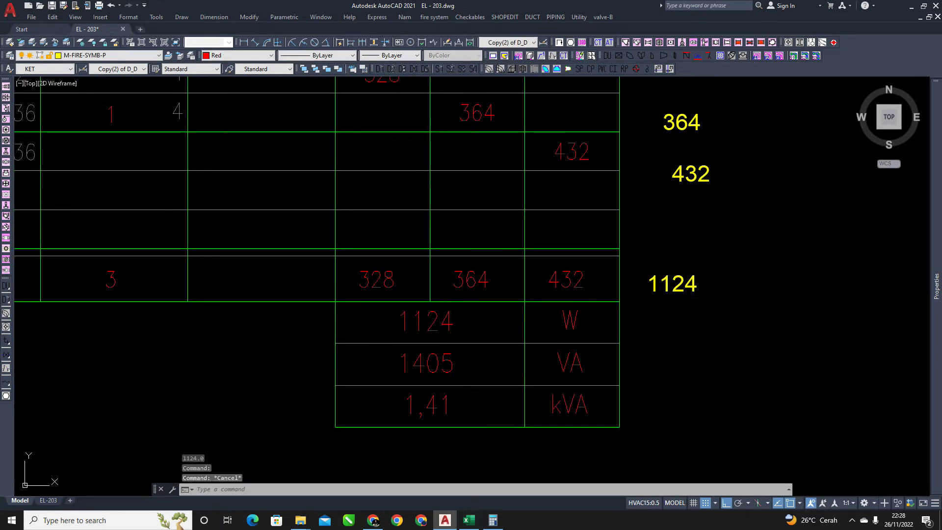
middle_click_drag(516, 352, 580, 352)
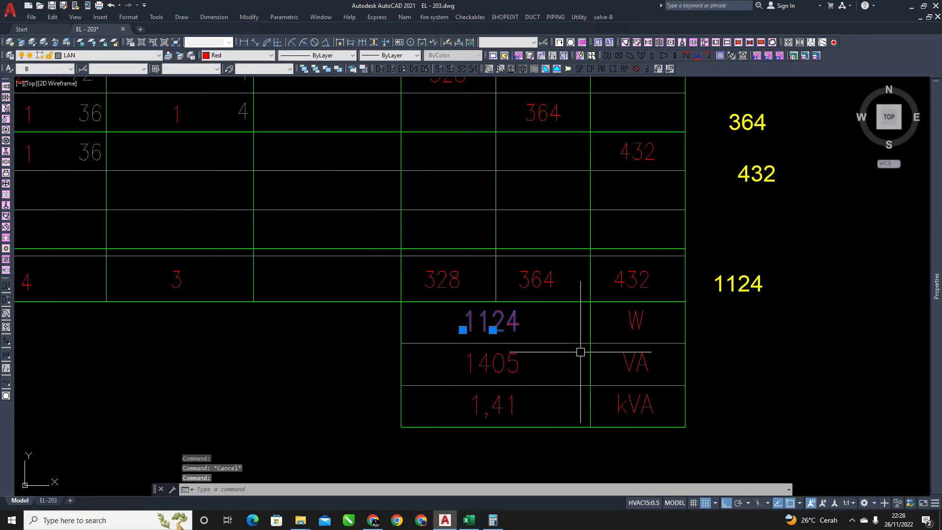
key("Escape")
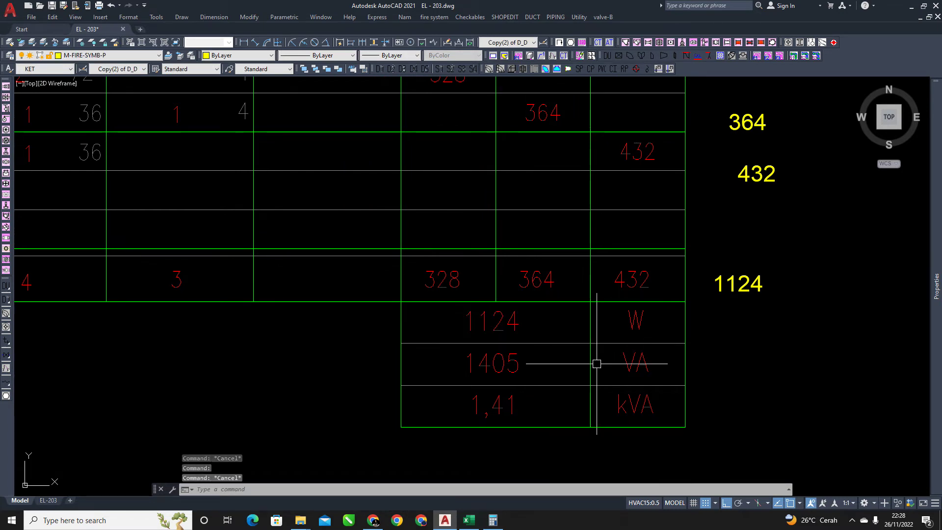
middle_click_drag(612, 408, 607, 383)
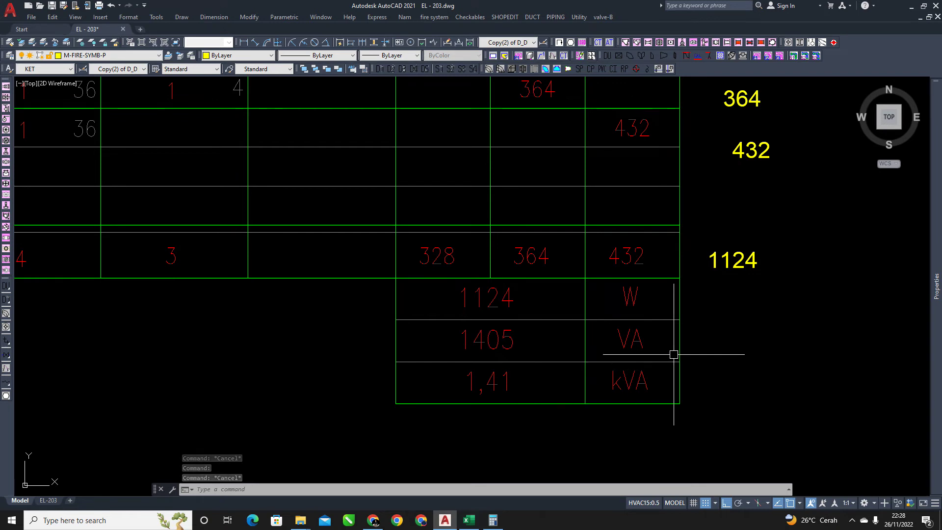
scroll(644, 339, "down", 2)
scroll(644, 339, "down", 2)
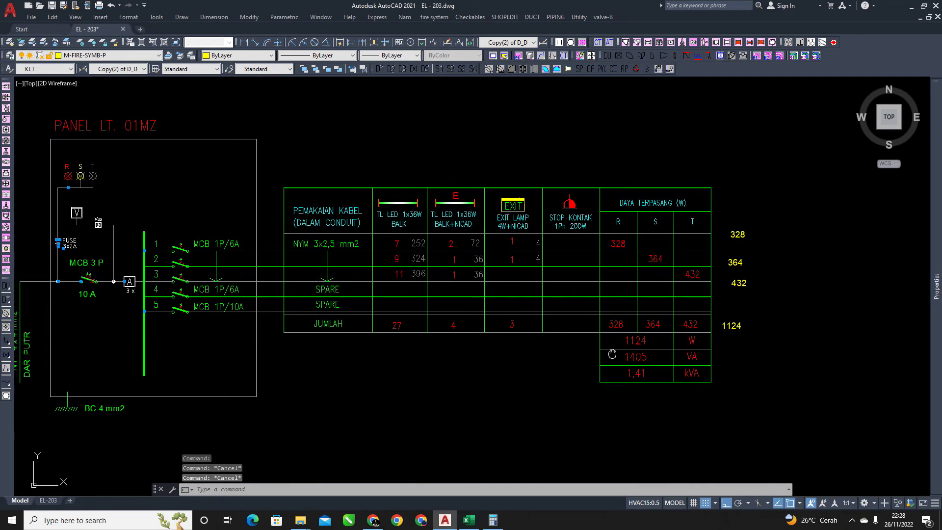
middle_click_drag(632, 358, 715, 346)
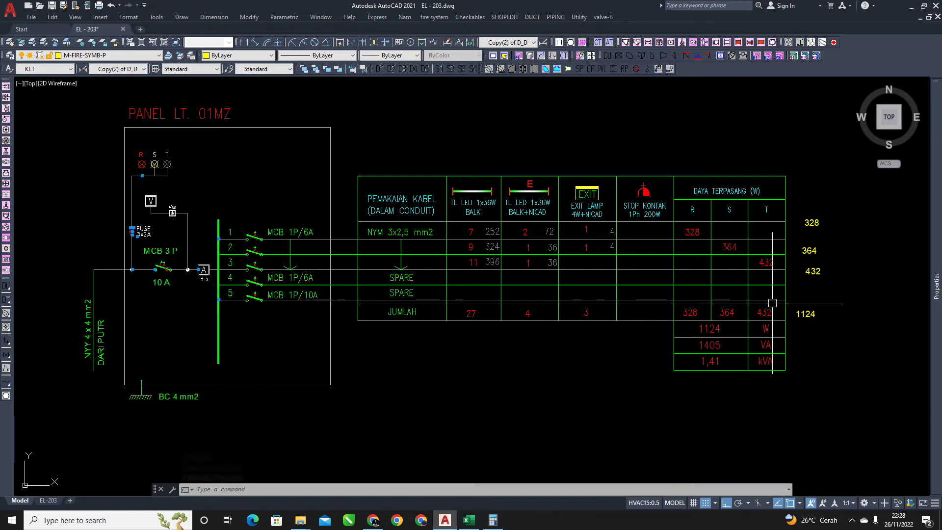
scroll(708, 329, "up", 2)
scroll(746, 340, "up", 1)
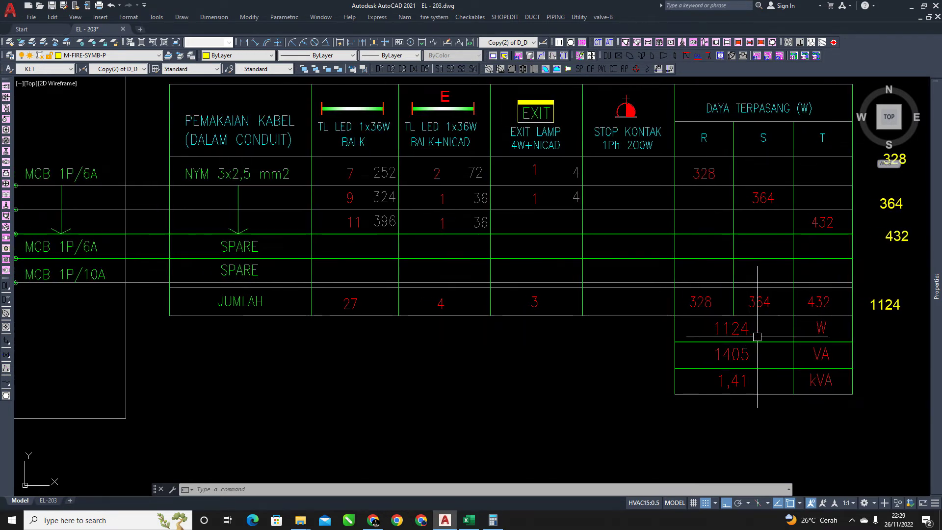
middle_click_drag(748, 339, 698, 343)
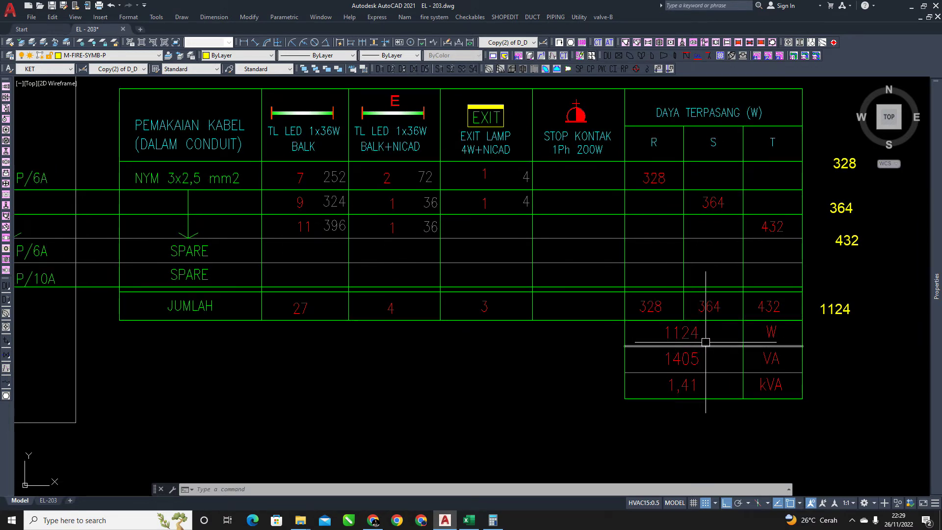
scroll(729, 341, "down", 2)
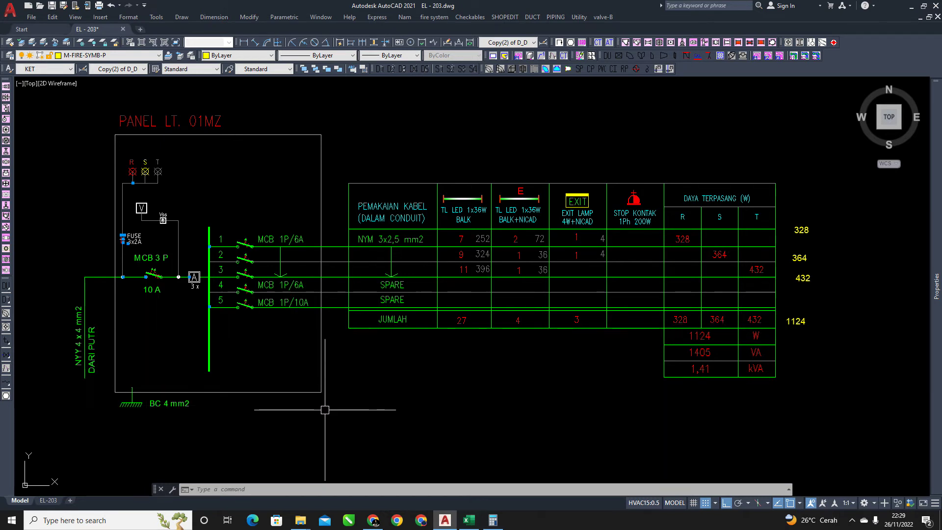
Examine the incoming cable, grounding, main breaker and group breaker labels of panel LT. 01MZ alongside the load table
scroll(139, 424, "up", 4)
middle_click_drag(219, 415, 394, 401)
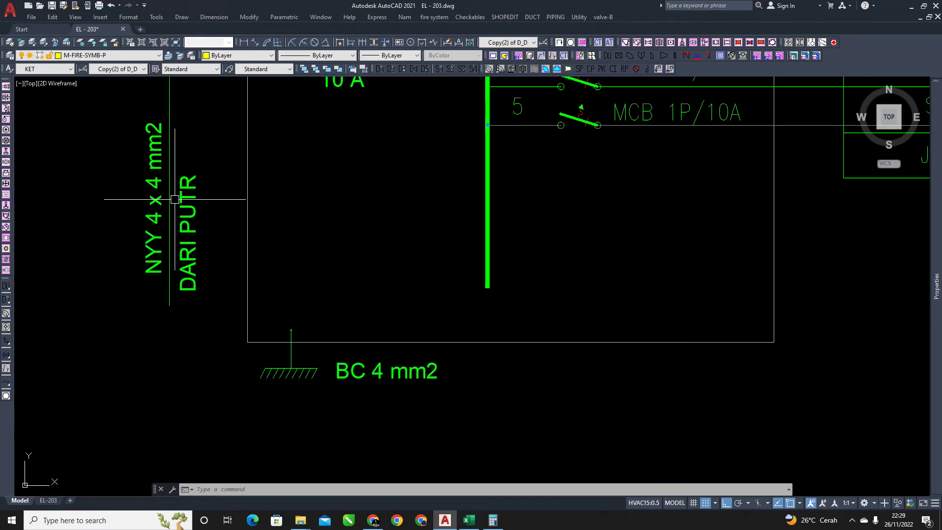
middle_click_drag(158, 176, 161, 197)
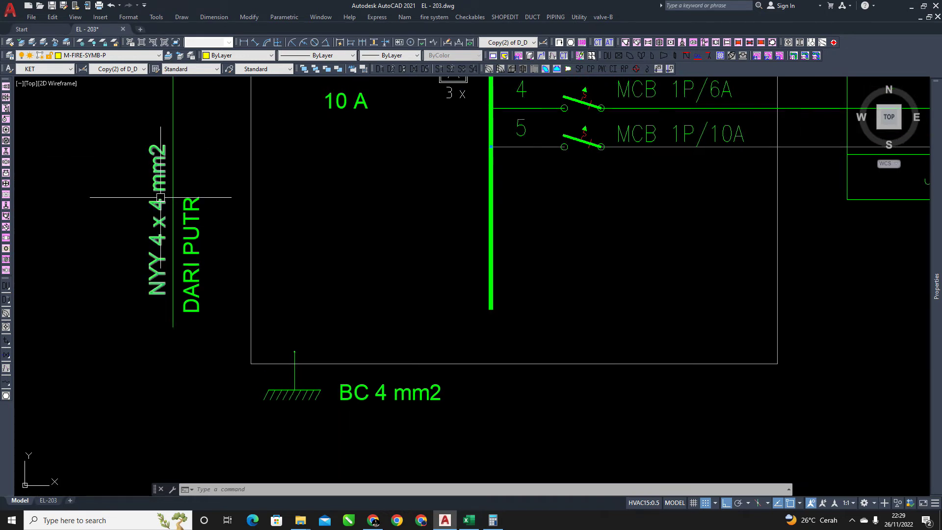
scroll(275, 241, "down", 2)
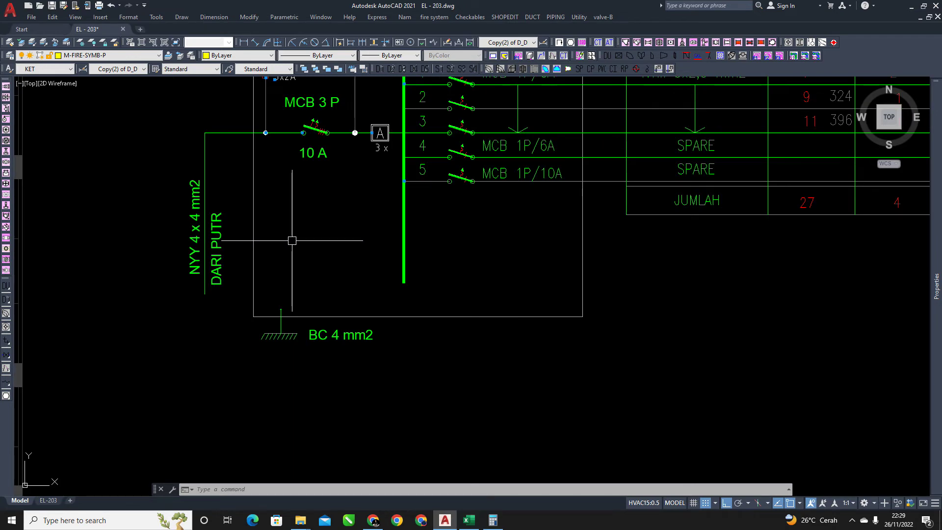
middle_click_drag(290, 241, 279, 267)
middle_click_drag(333, 238, 297, 264)
middle_click_drag(367, 252, 286, 286)
middle_click_drag(394, 201, 392, 216)
middle_click_drag(475, 237, 344, 253)
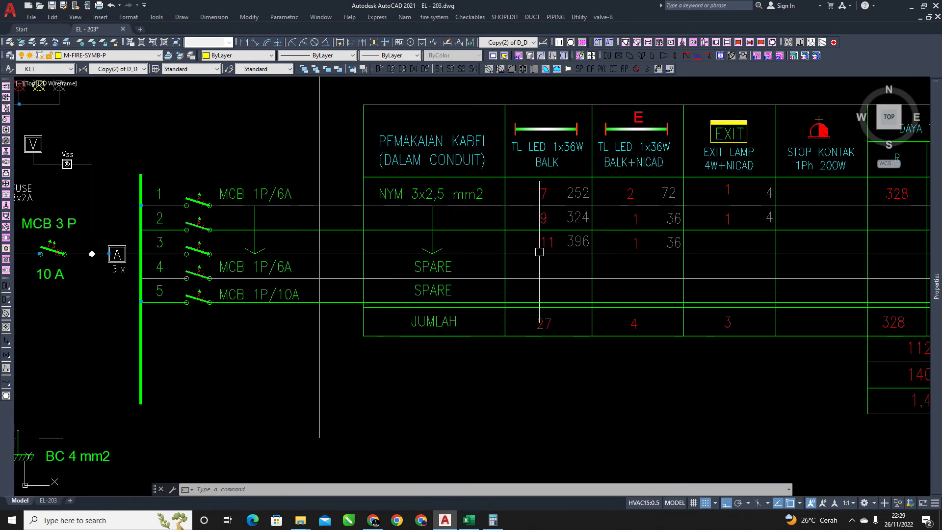
Compare the group MCB ratings and NYM 3x2,5 mm2 cable with the lamp wattages of groups 1 to 3
middle_click_drag(588, 239, 576, 242)
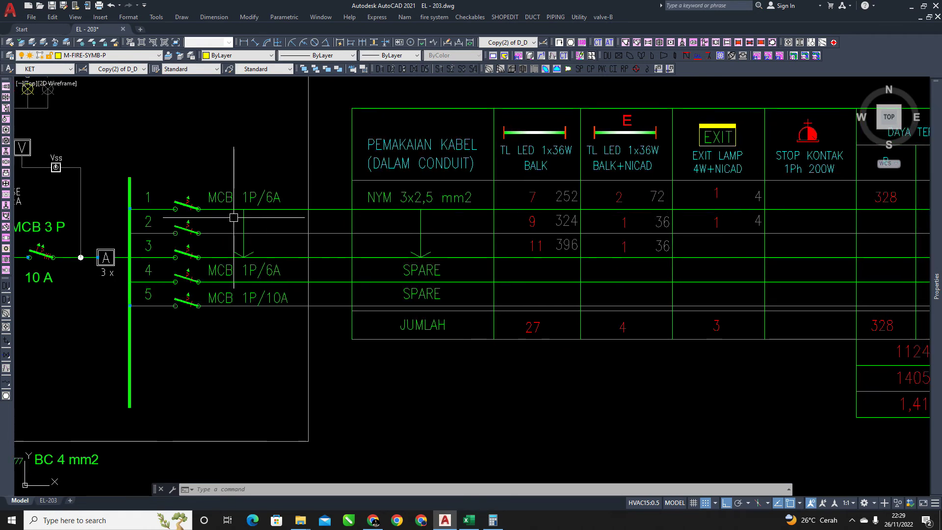
middle_click_drag(263, 220, 240, 224)
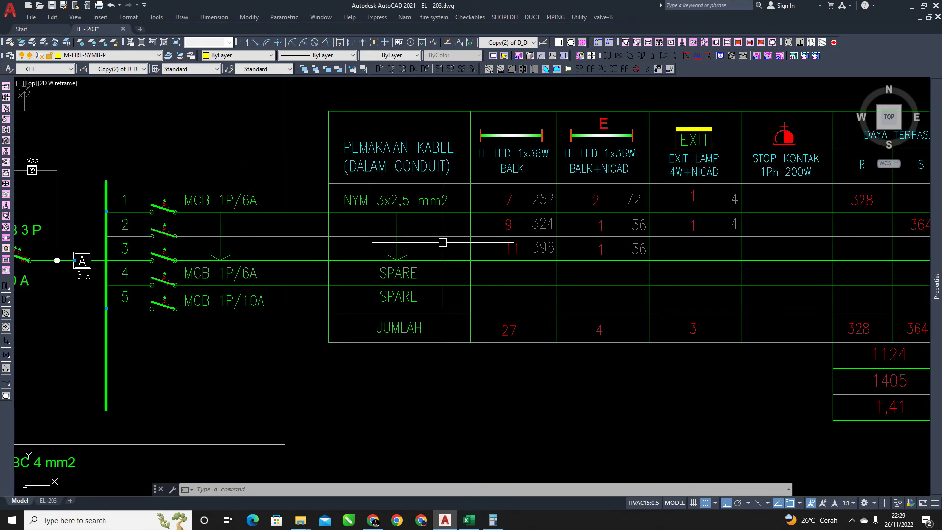
middle_click_drag(201, 188, 218, 195)
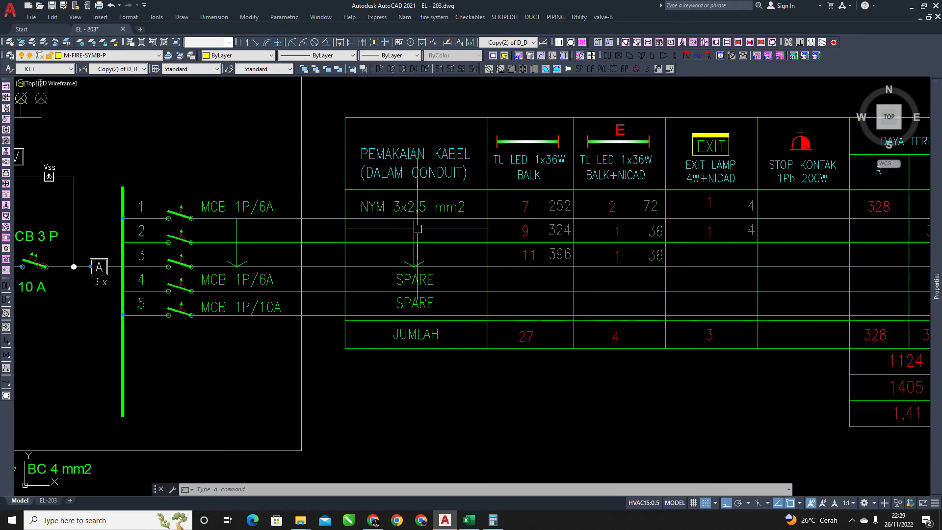
middle_click_drag(547, 226, 516, 229)
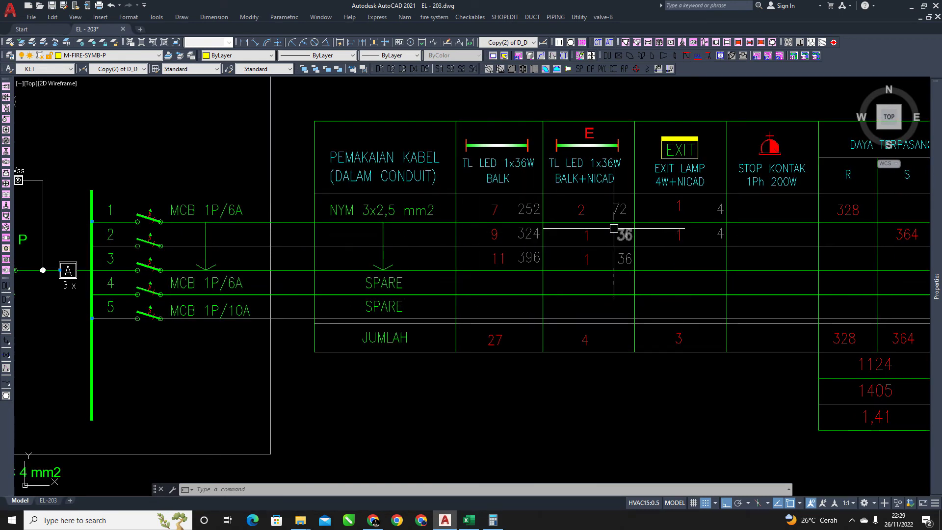
mouse_move(267, 172)
middle_mouse_down()
mouse_move(281, 175)
mouse_move(262, 177)
middle_mouse_up()
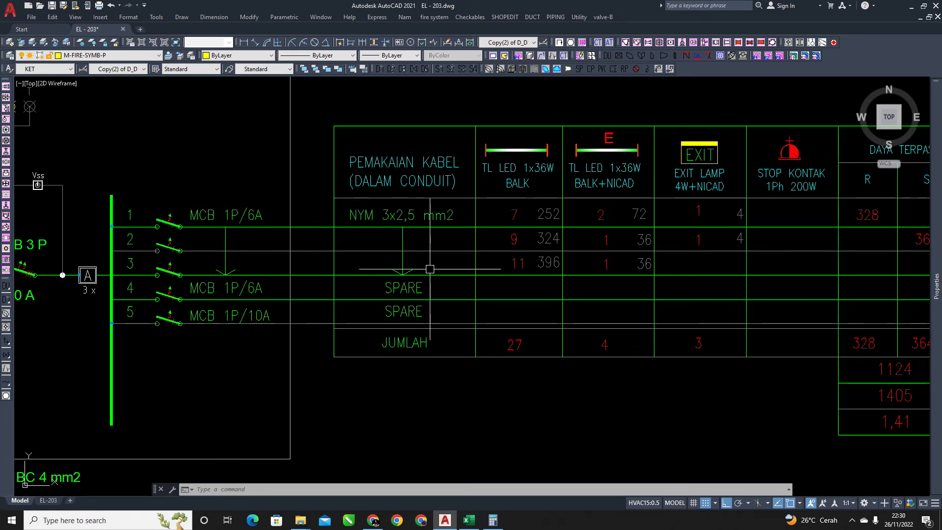
middle_click_drag(655, 255, 567, 256)
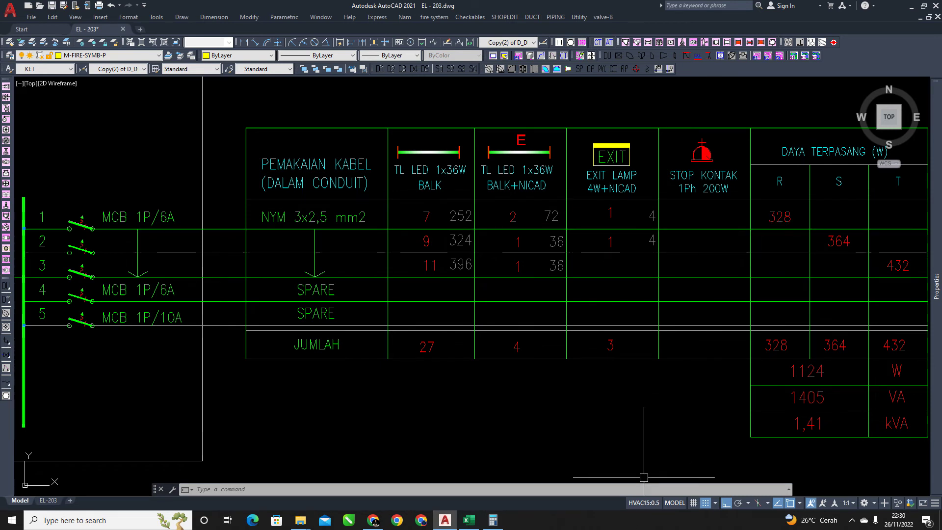
Switch to Calculator and multiply 6 by 220 to work out the capacity of the MCB 1P/6A
left_click(501, 520)
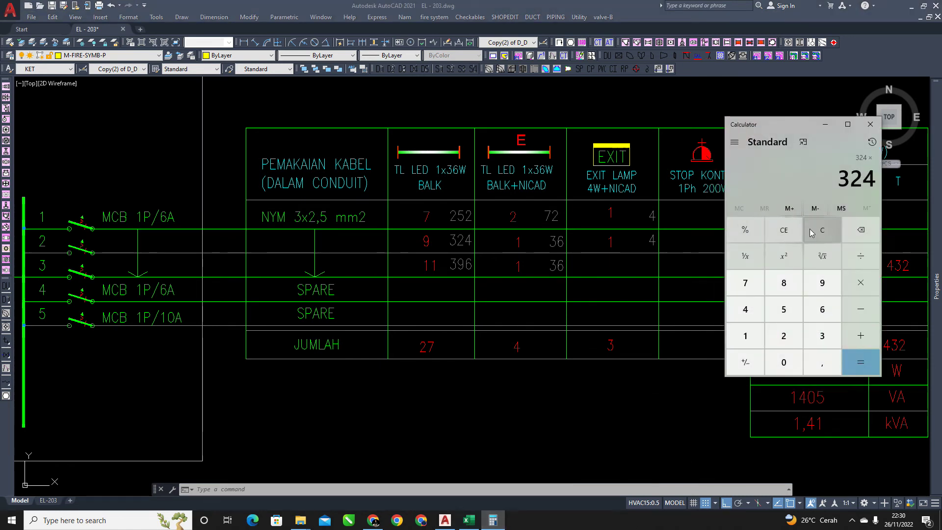
left_click(822, 229)
left_click(822, 309)
left_click(861, 282)
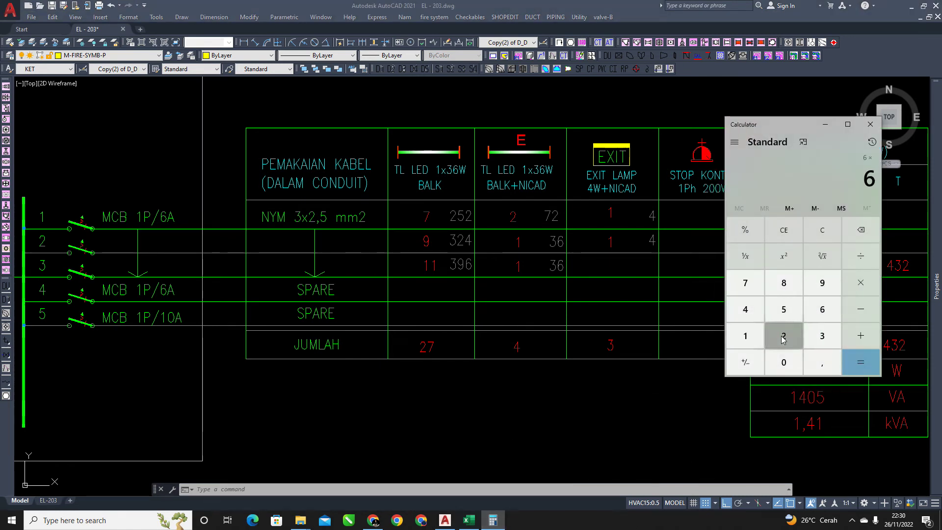
double_click(784, 335)
left_click(783, 362)
left_click(860, 362)
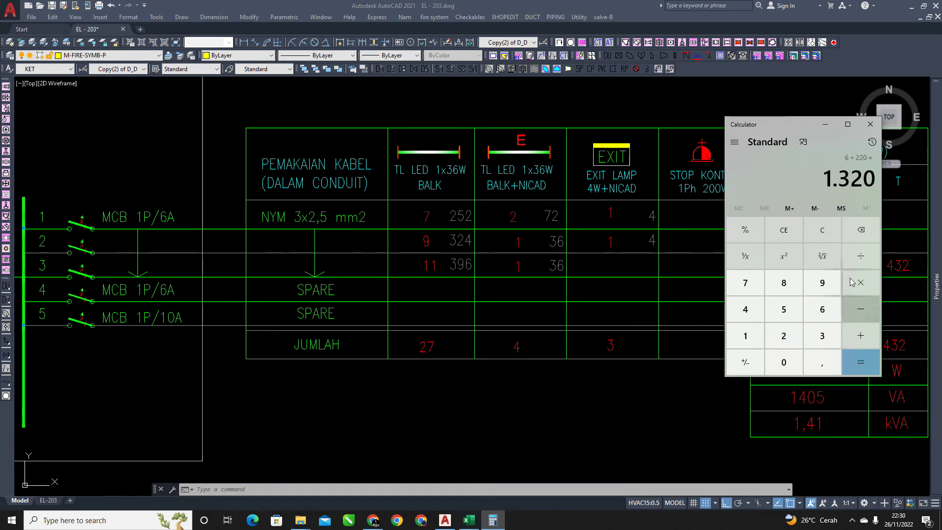
left_click_drag(825, 177, 876, 177)
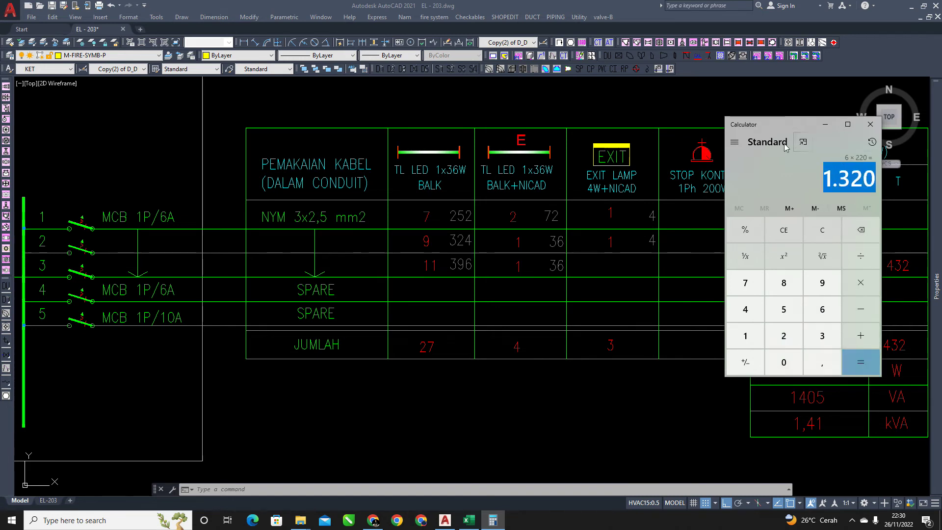
Subtract group 1's load of 328 from the calculated breaker capacity, keeping the phase columns uncovered, and put the calculator away
left_click_drag(774, 129, 627, 125)
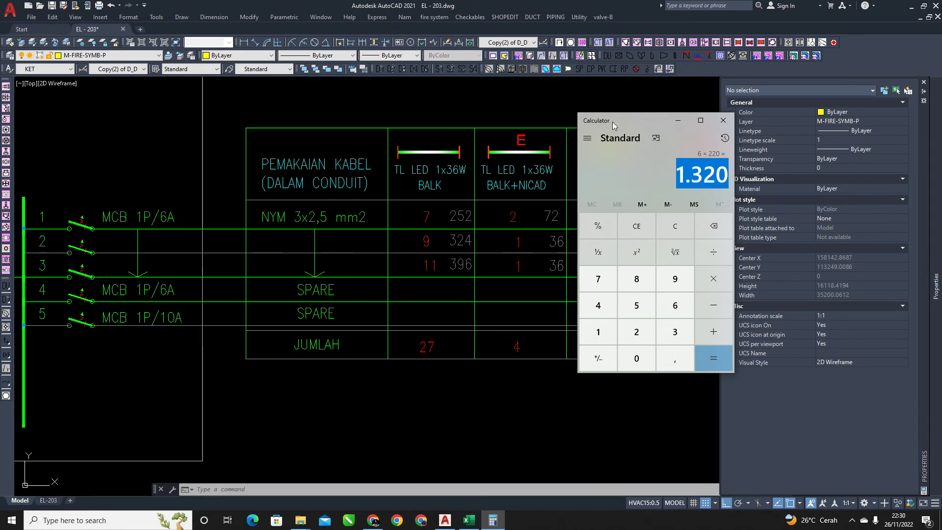
left_click_drag(618, 123, 582, 114)
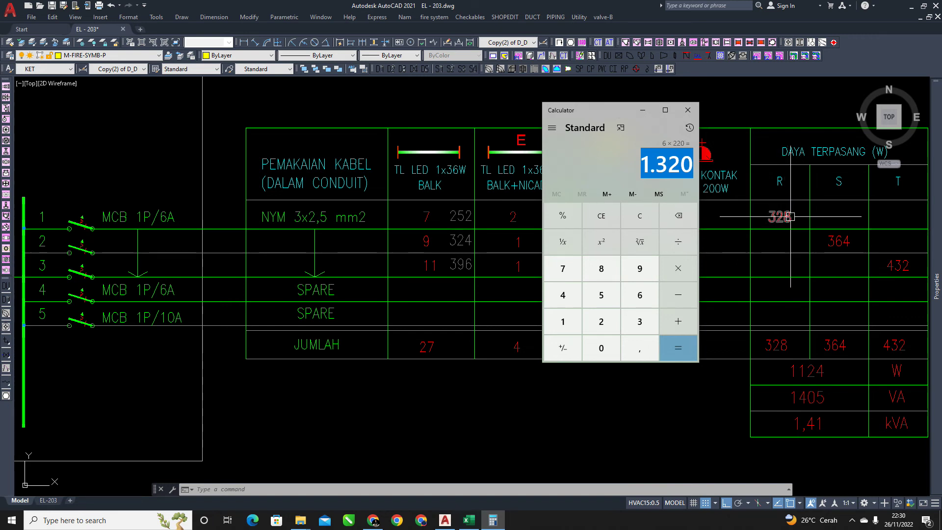
scroll(788, 218, "up", 2)
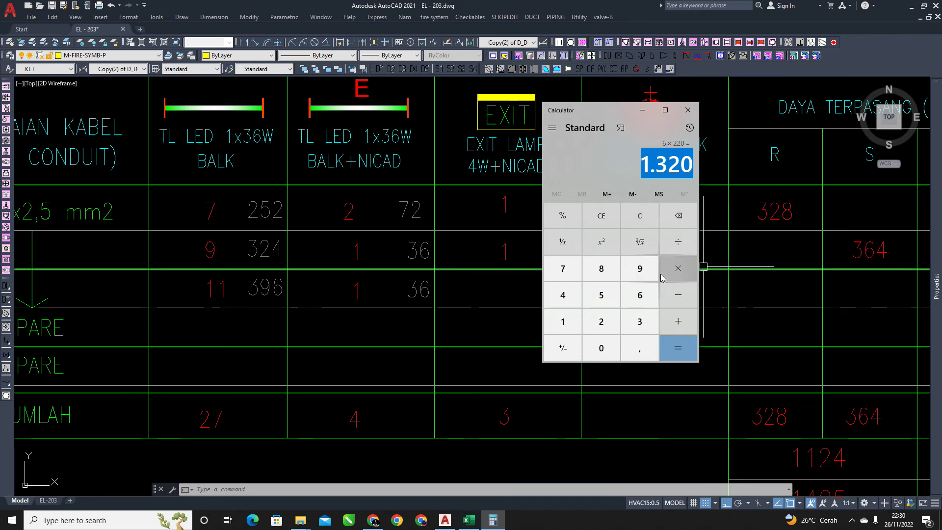
left_click(676, 295)
left_click(639, 321)
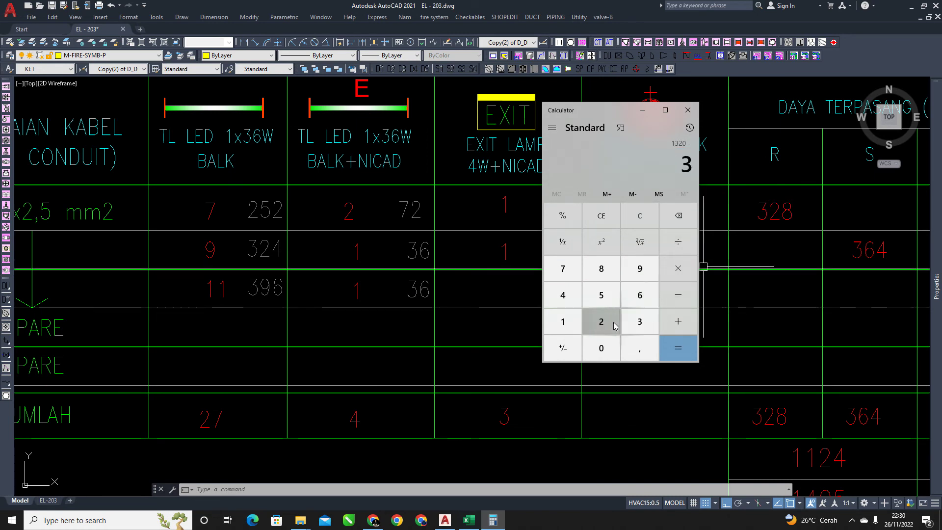
left_click(601, 322)
left_click(601, 269)
left_click(665, 294)
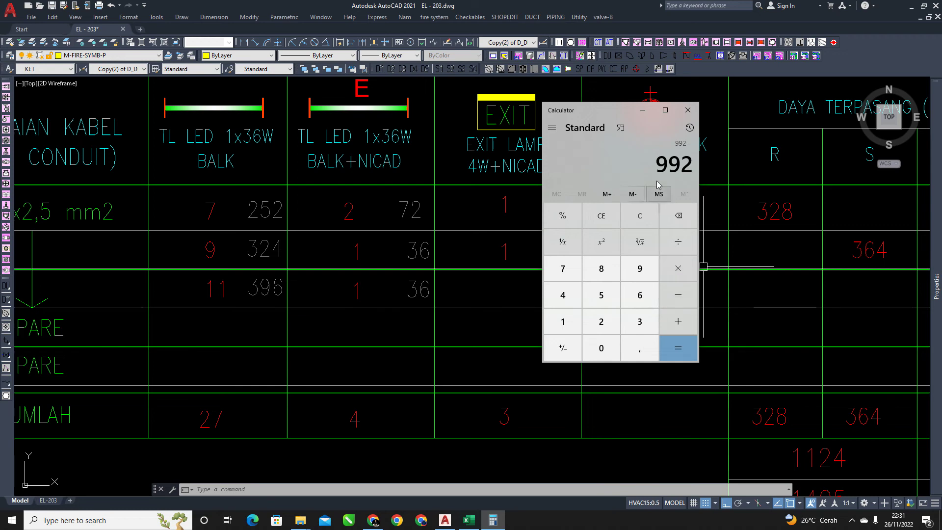
left_click_drag(661, 165, 696, 170)
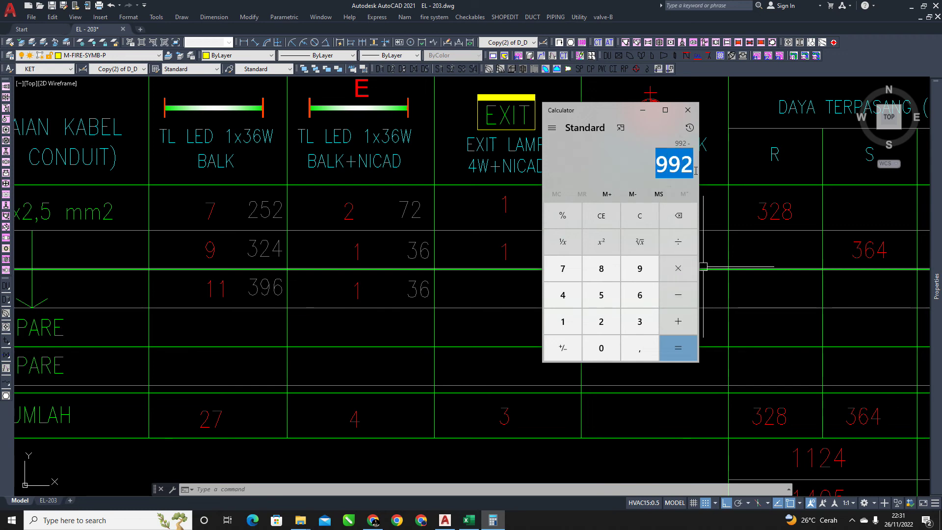
left_click(642, 113)
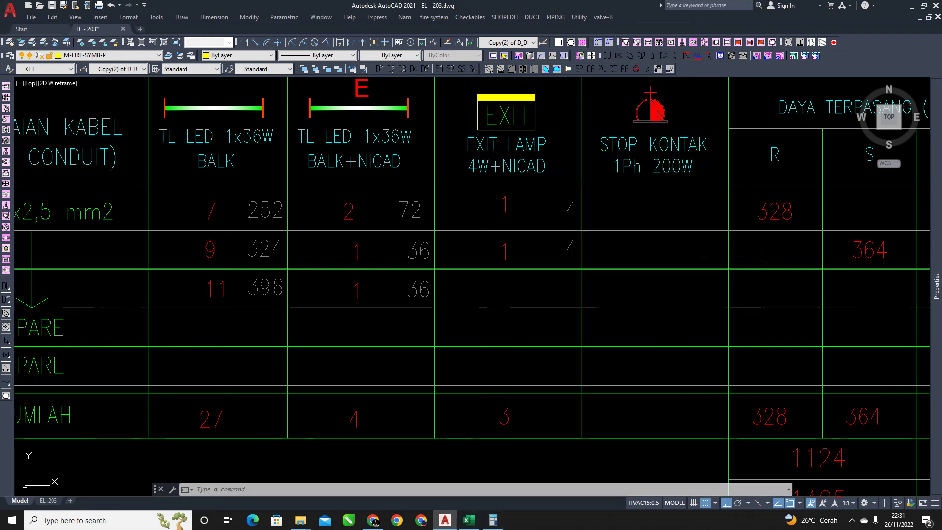
Examine the group breakers, cable and spare groups against the R, S and T phase loads in the table
scroll(620, 269, "down", 3)
scroll(331, 264, "up", 2)
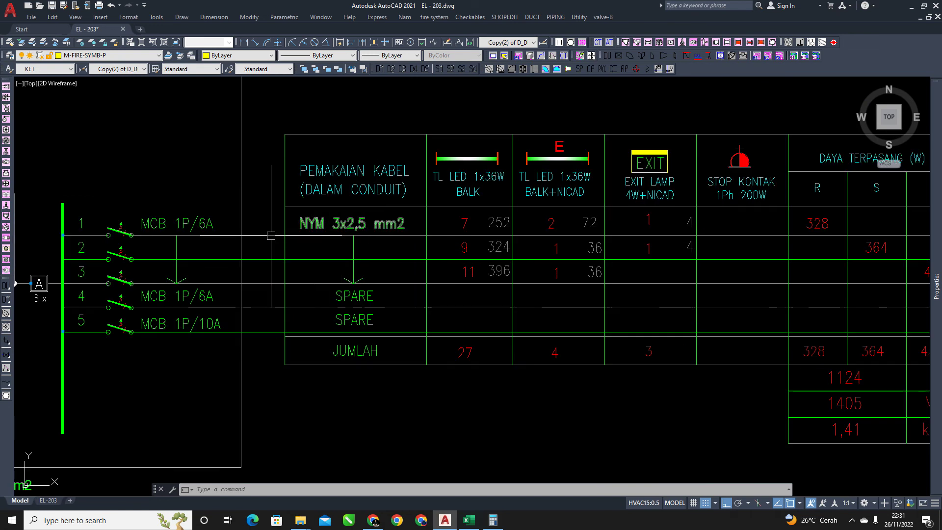
middle_click_drag(205, 239, 227, 237)
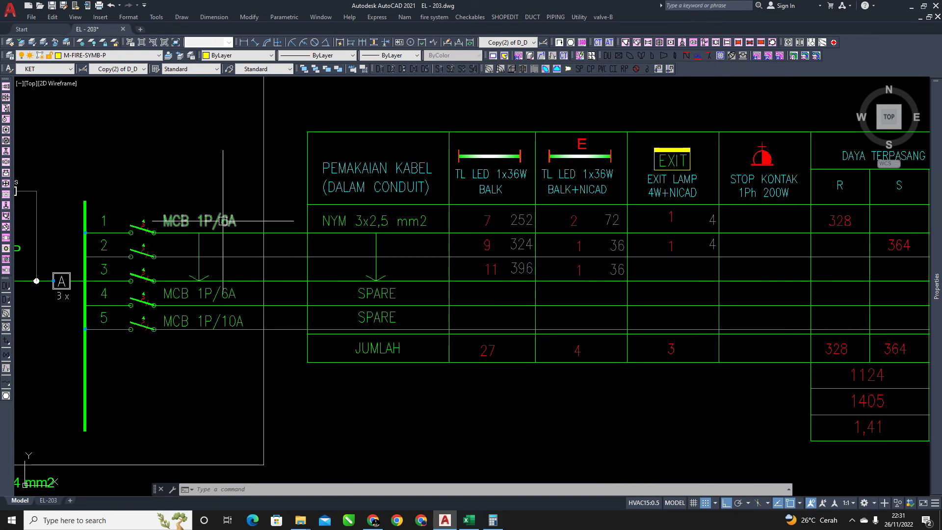
middle_click_drag(602, 270, 573, 273)
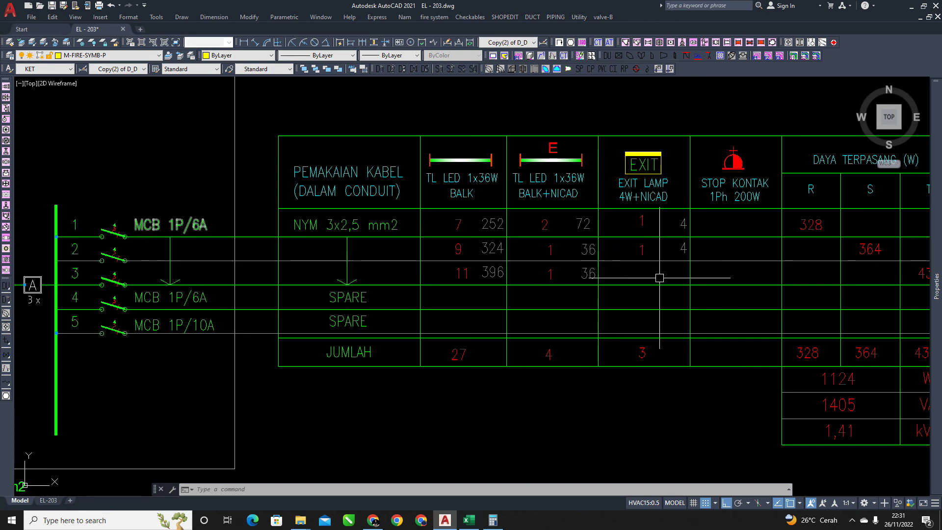
key("Escape")
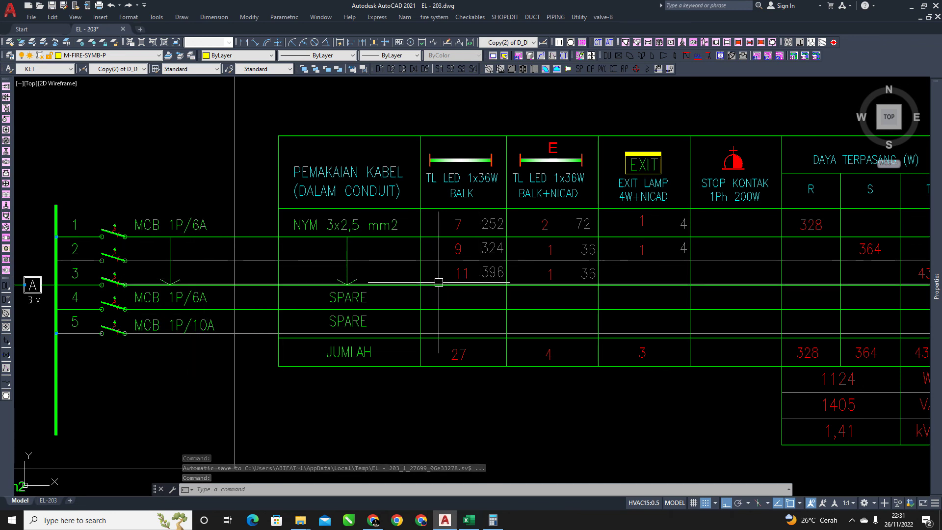
middle_click_drag(438, 282, 440, 264)
middle_click_drag(788, 211, 757, 214)
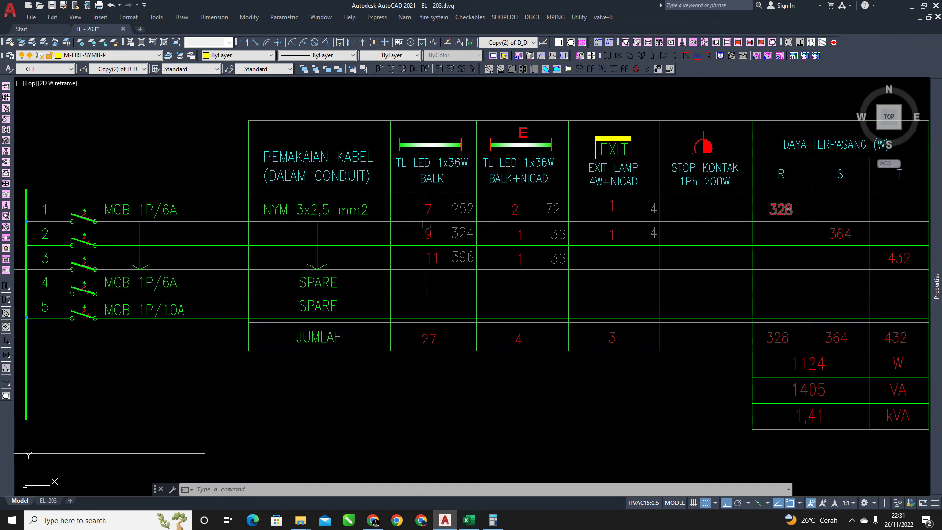
middle_click_drag(419, 229, 451, 227)
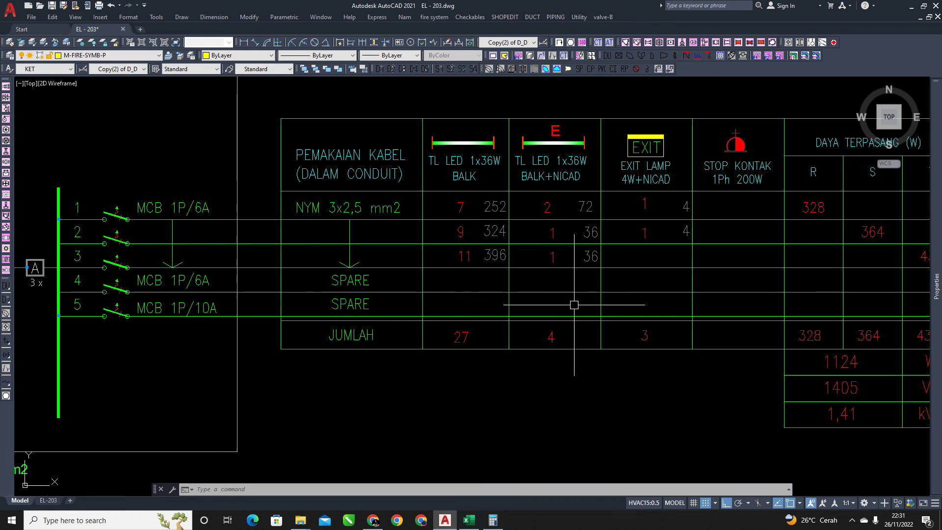
Set the exit lamp total in the JUMLAH row to 2
left_click(644, 335)
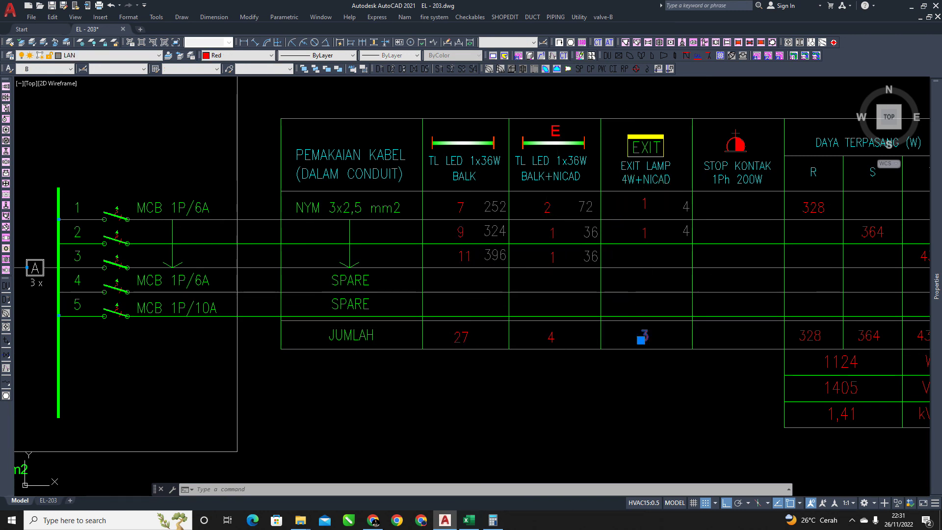
double_click(644, 336)
type("2")
key("Return")
key("Escape")
Review the complete panel LT. 01MZ diagram and load table, including its position beside the lighting plan
scroll(364, 218, "down", 2)
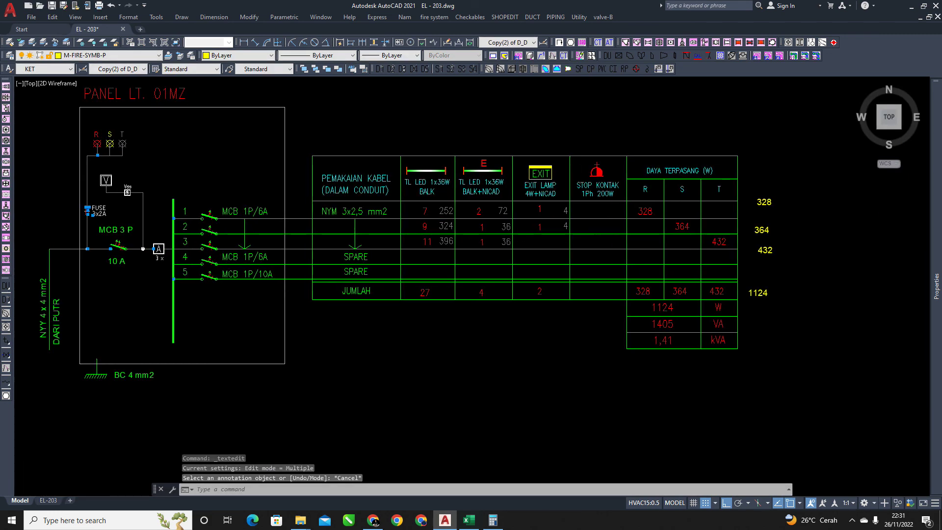
scroll(642, 250, "up", 2)
scroll(701, 316, "down", 2)
middle_click_drag(701, 318, 675, 310)
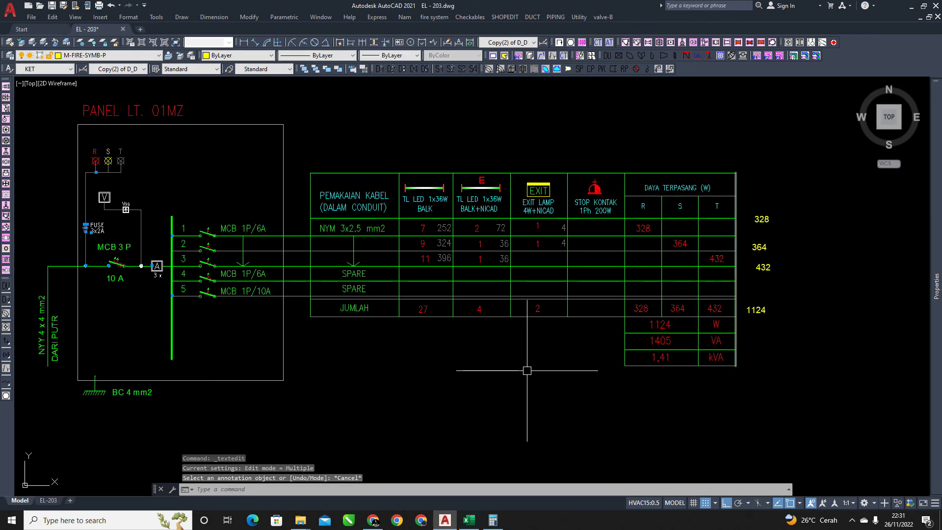
scroll(505, 295, "down", 6)
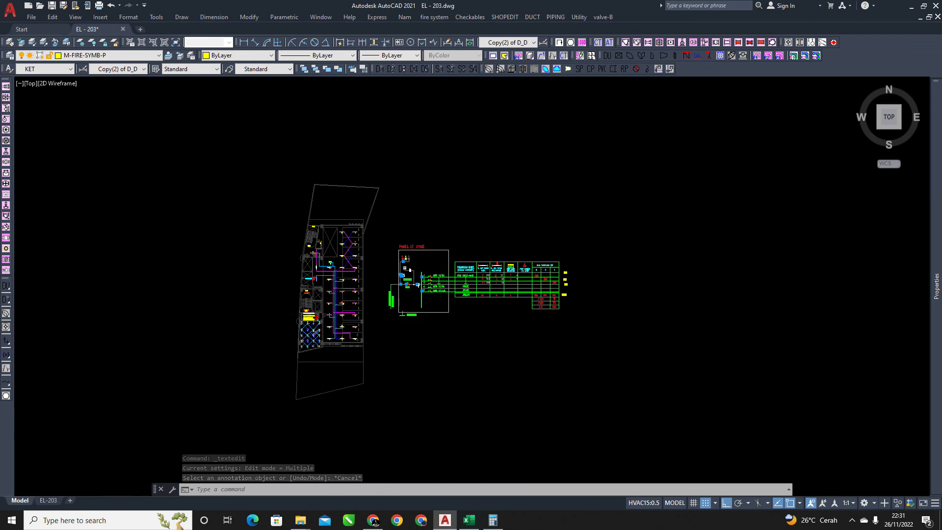
scroll(355, 287, "up", 5)
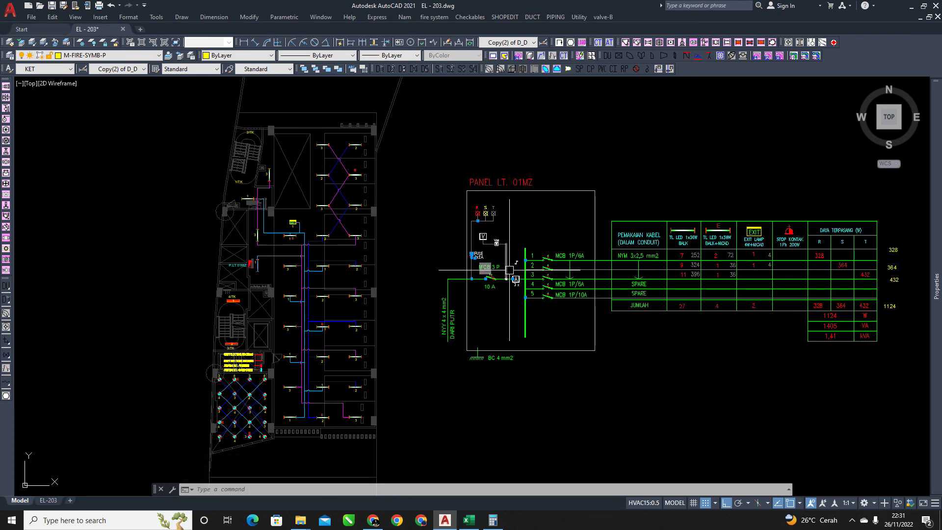
middle_click_drag(518, 283, 492, 277)
mouse_move(392, 305)
middle_mouse_down()
mouse_move(395, 283)
mouse_move(382, 298)
middle_mouse_up()
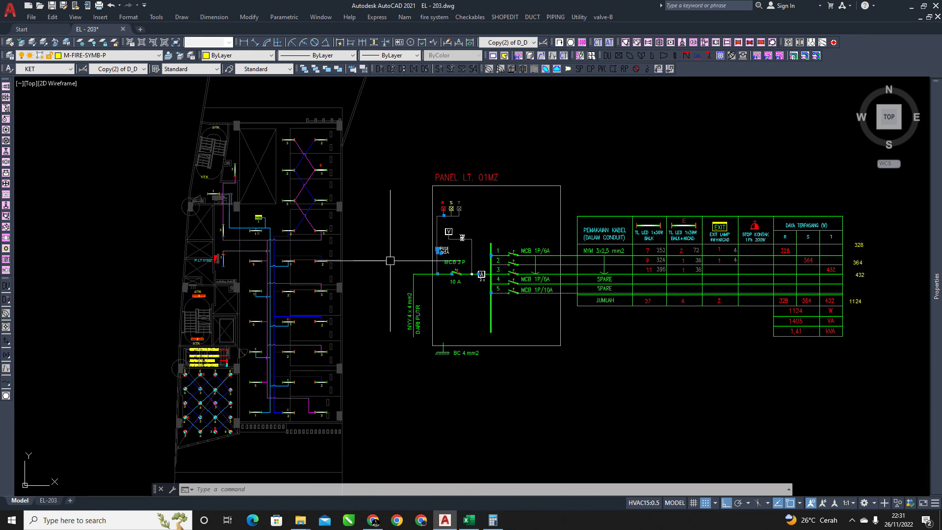